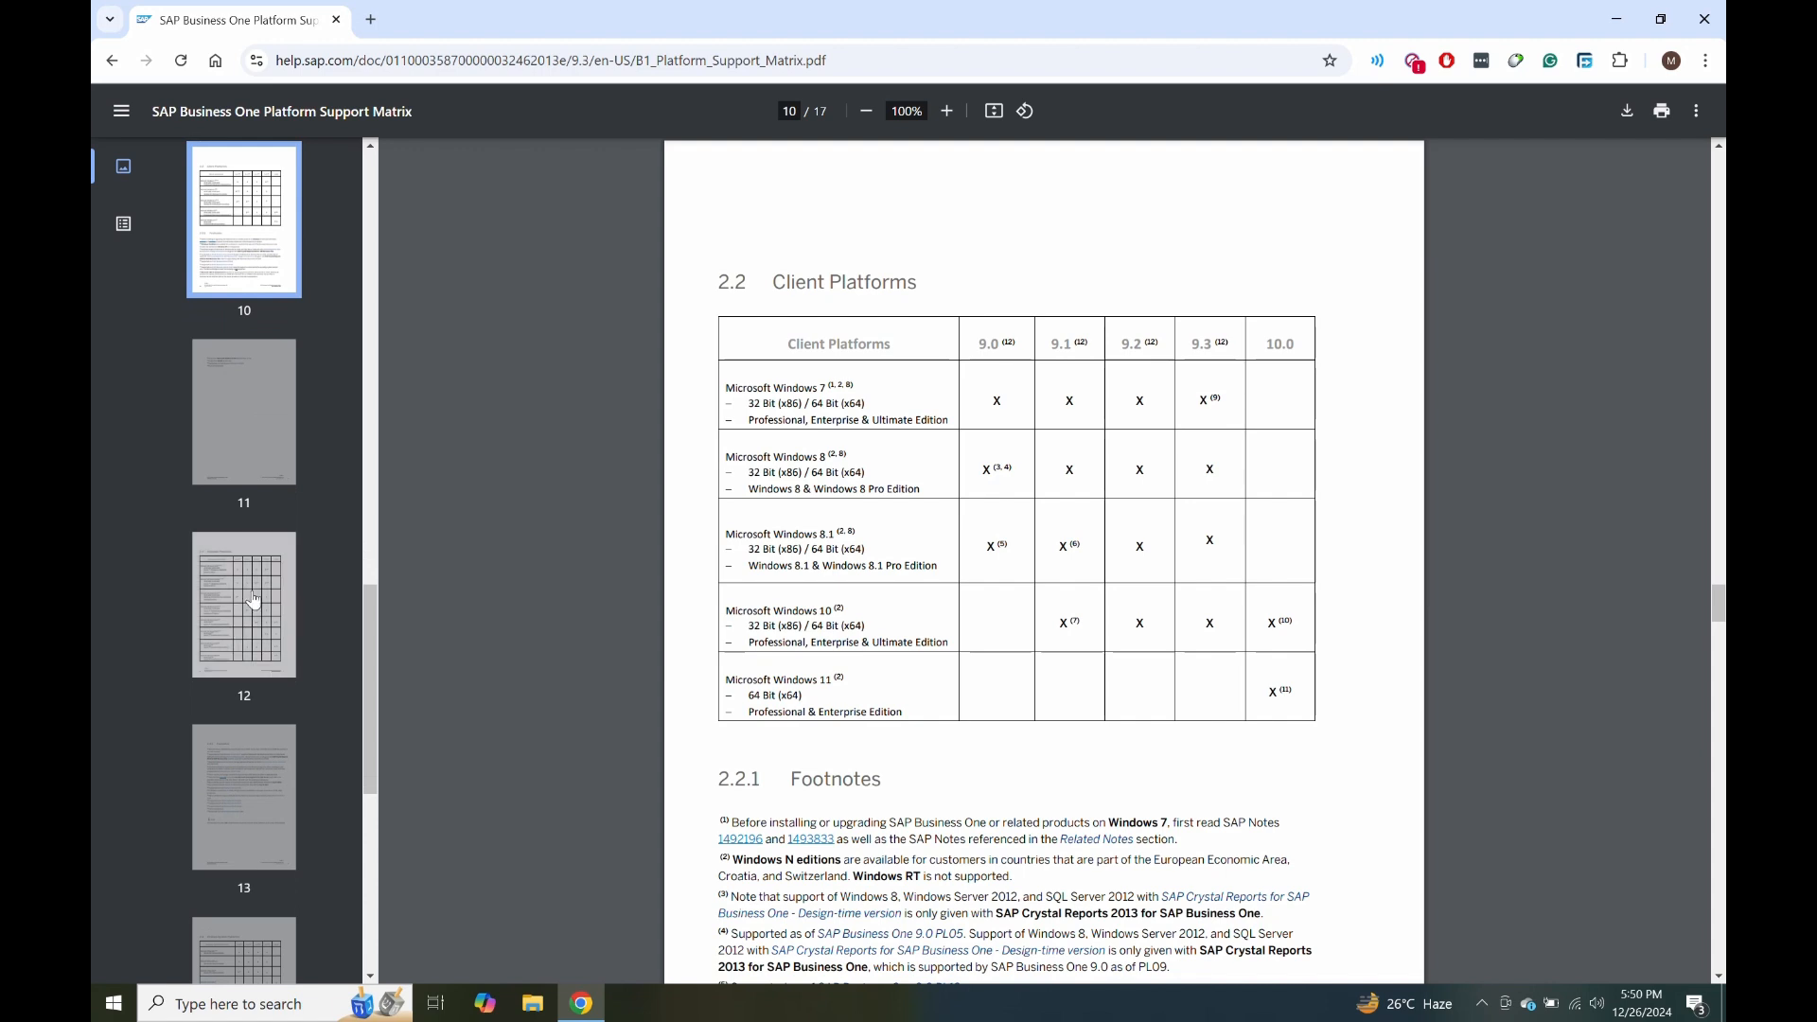
Check the page 12 Database Platforms table for Microsoft SQL Server 2016 support under version 9.3.
click(253, 598)
scroll(888, 570, down, 2)
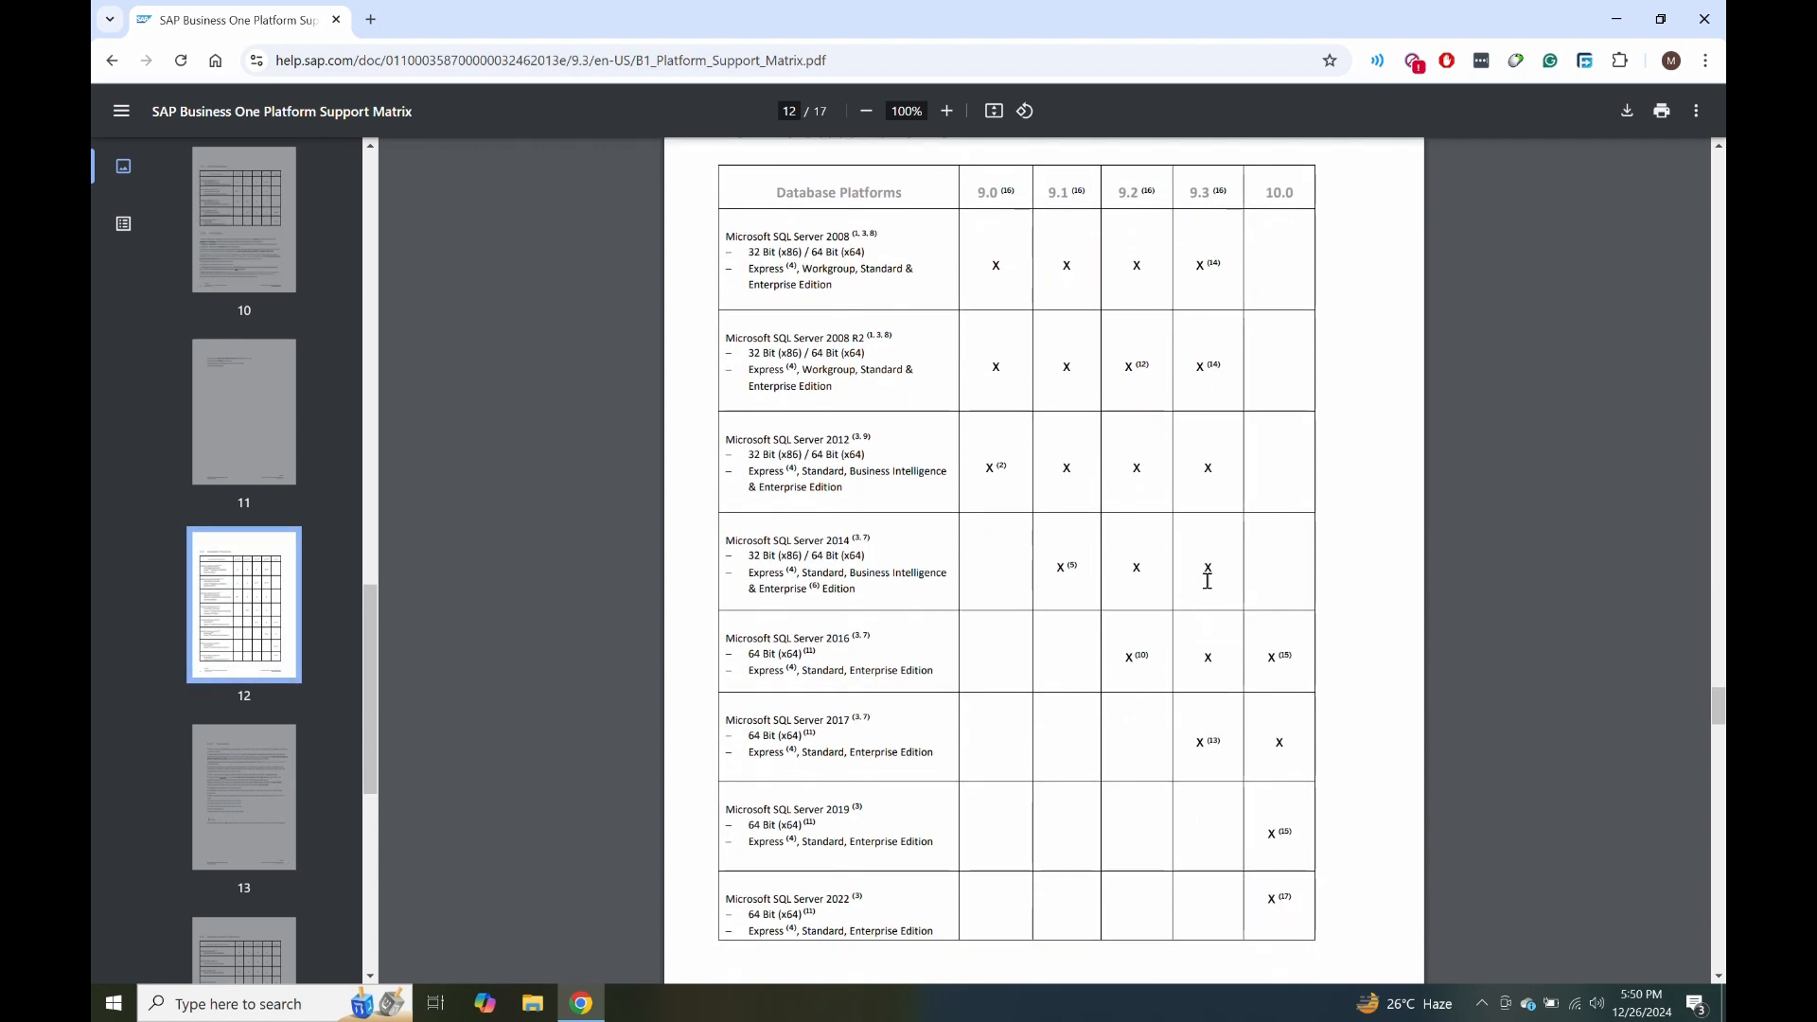
drag(1215, 656, 1201, 656)
drag(727, 637, 883, 641)
click(884, 642)
scroll(253, 585, down, 2)
Read the page 13 footnotes, the Desktop System Platforms table and the page 16 Web Browsers table.
click(253, 585)
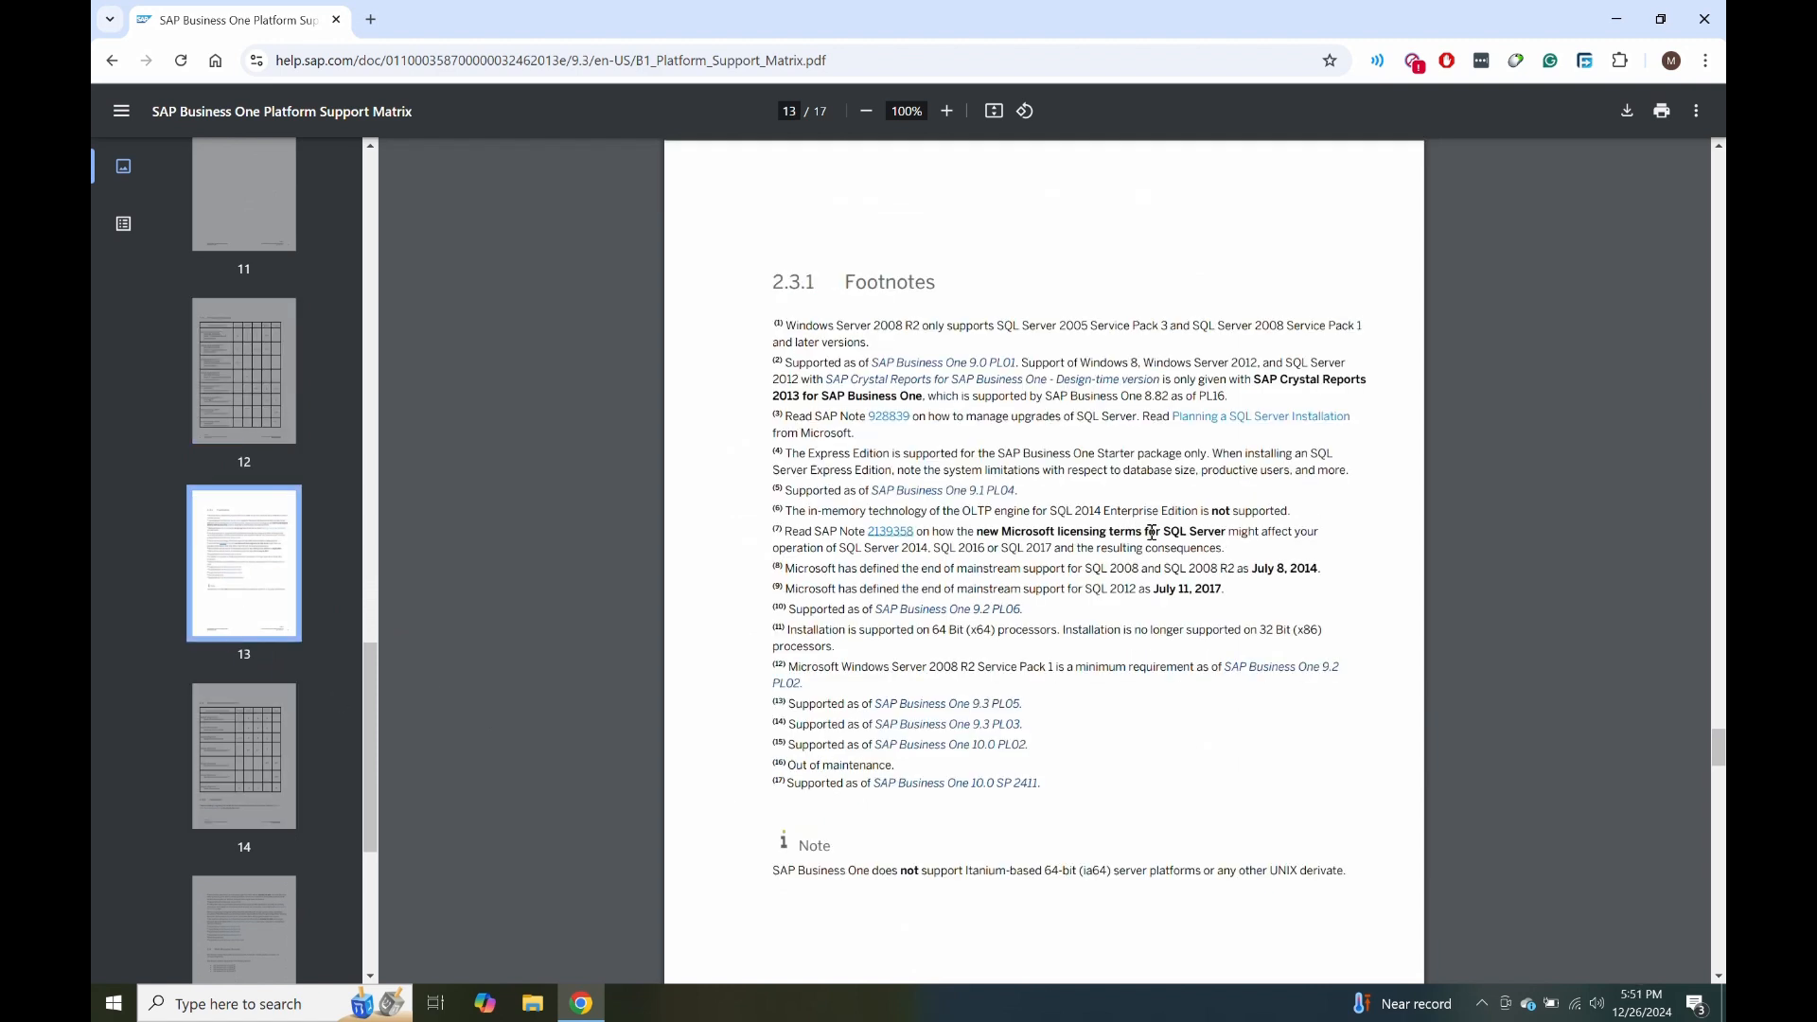
click(244, 758)
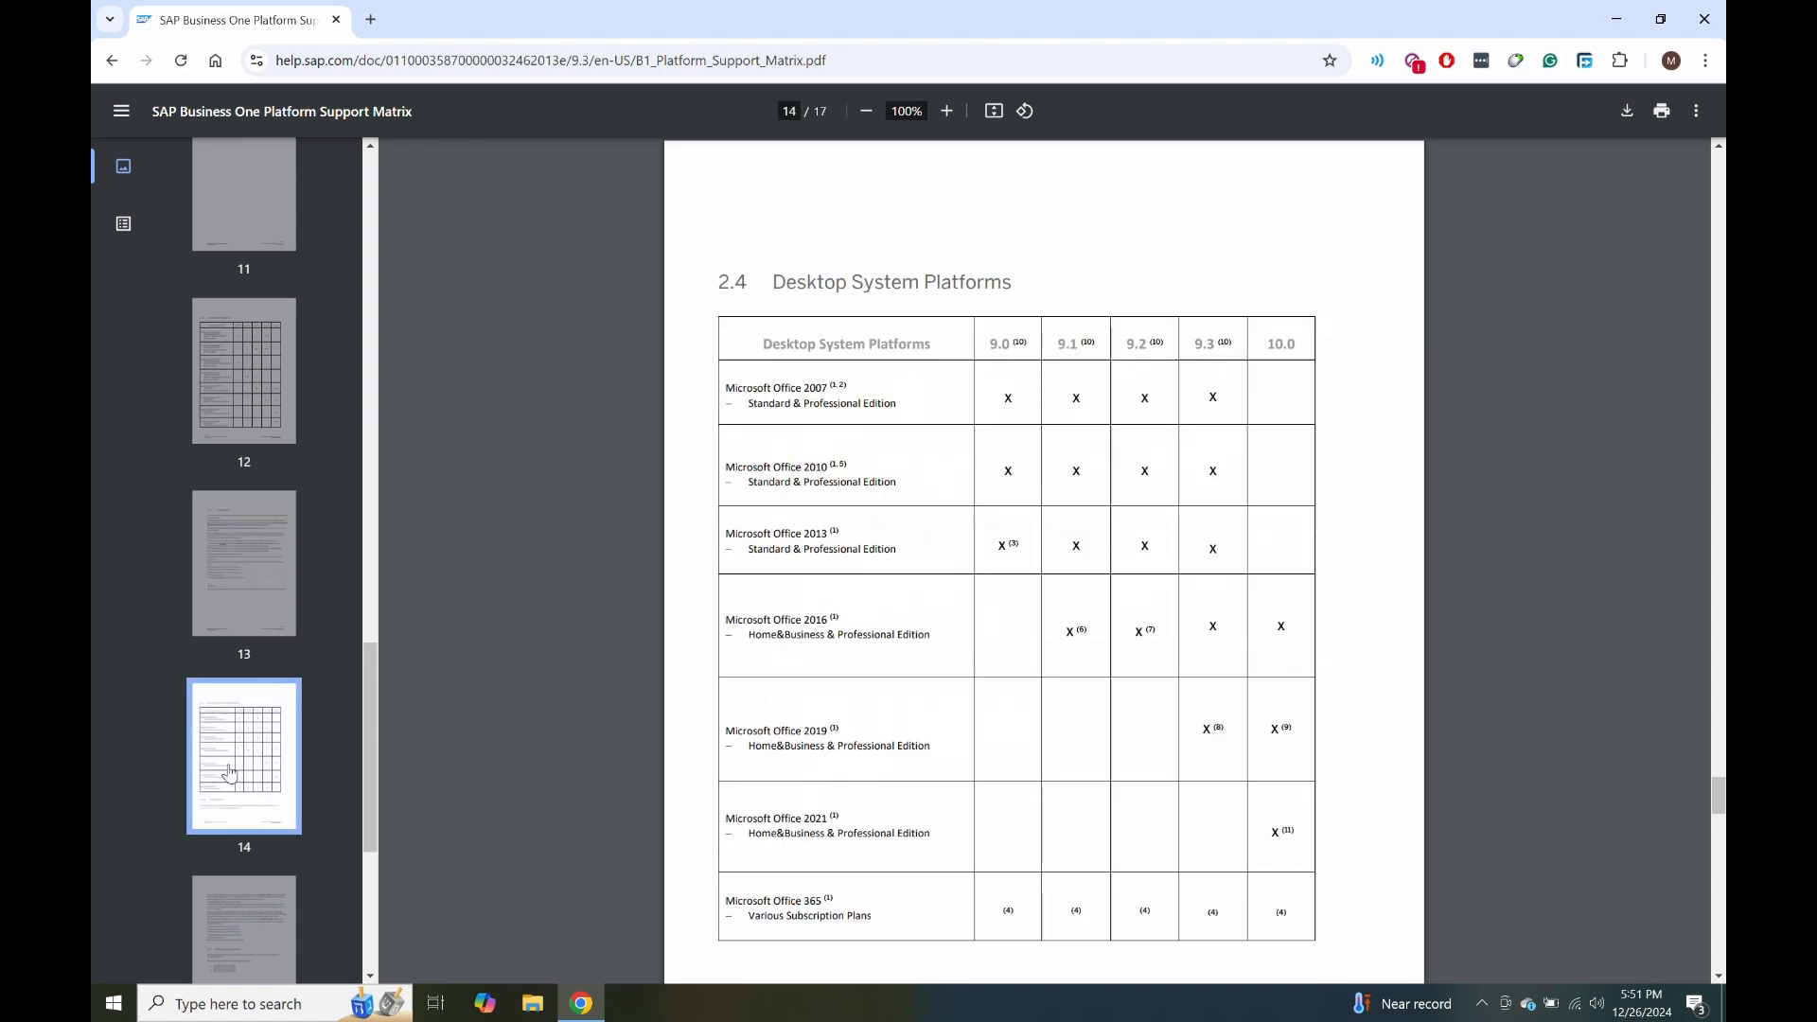
scroll(882, 730, down, 1)
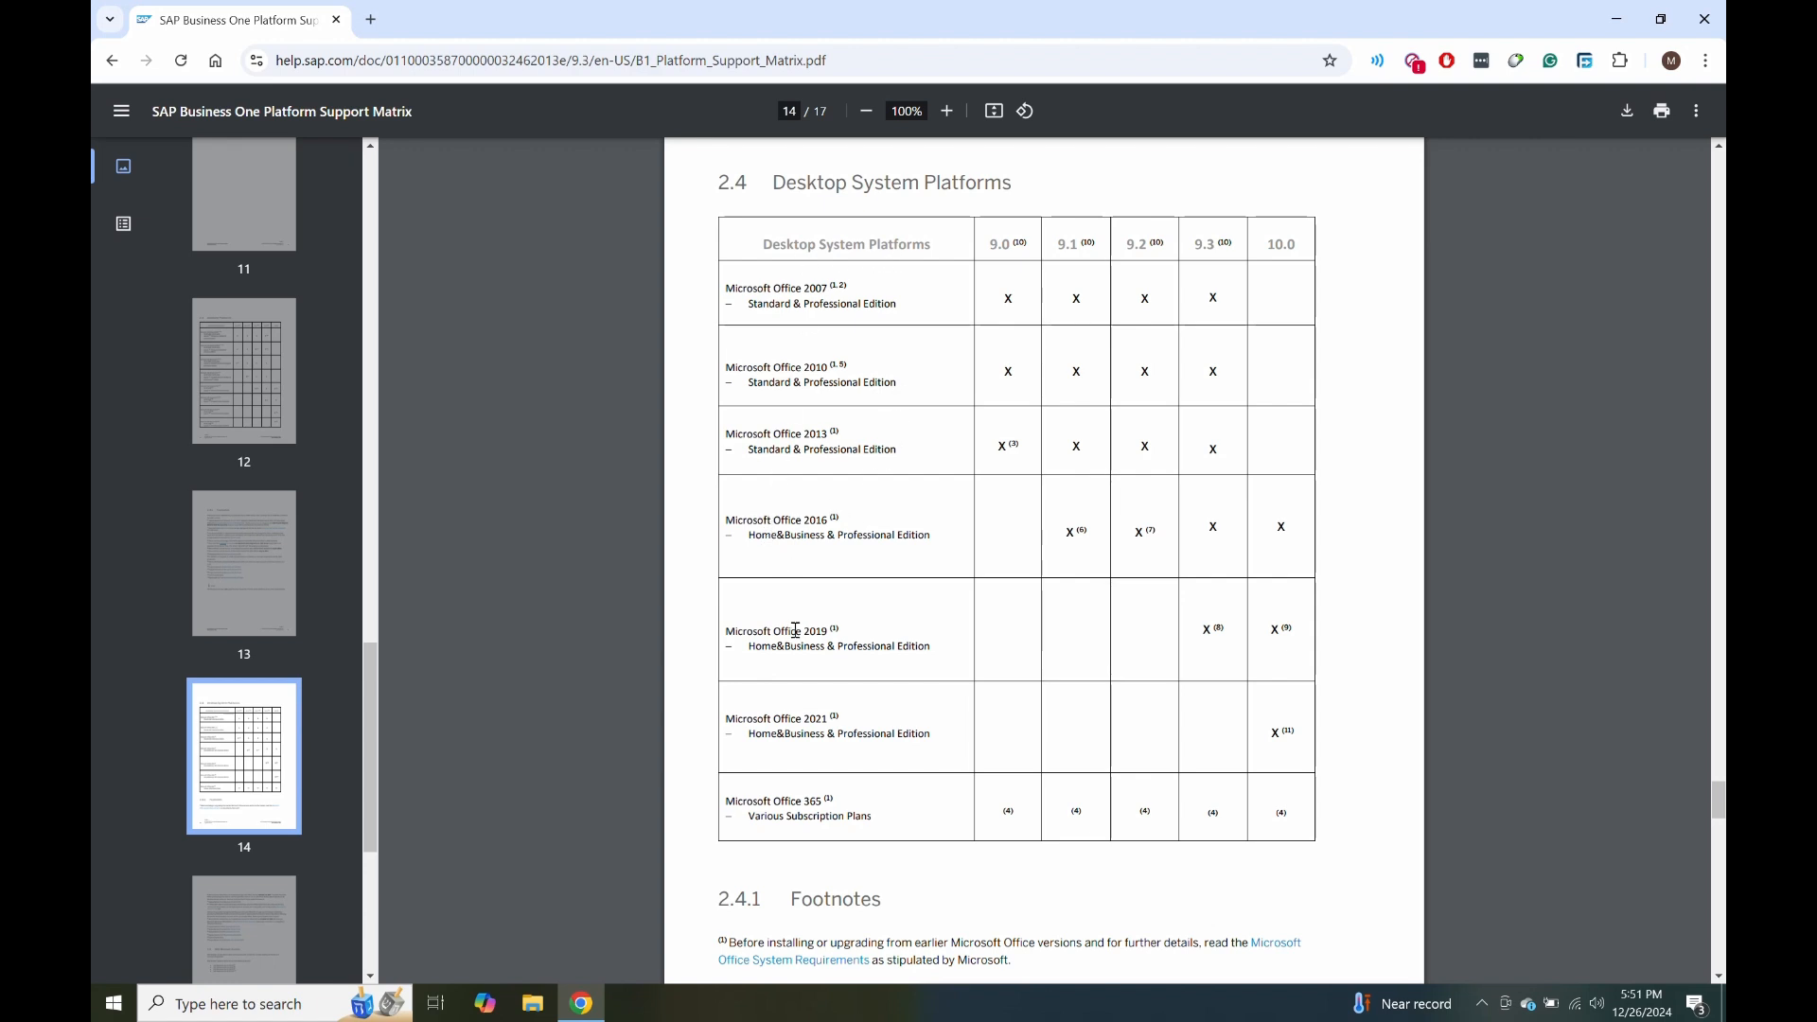
scroll(246, 785, down, 3)
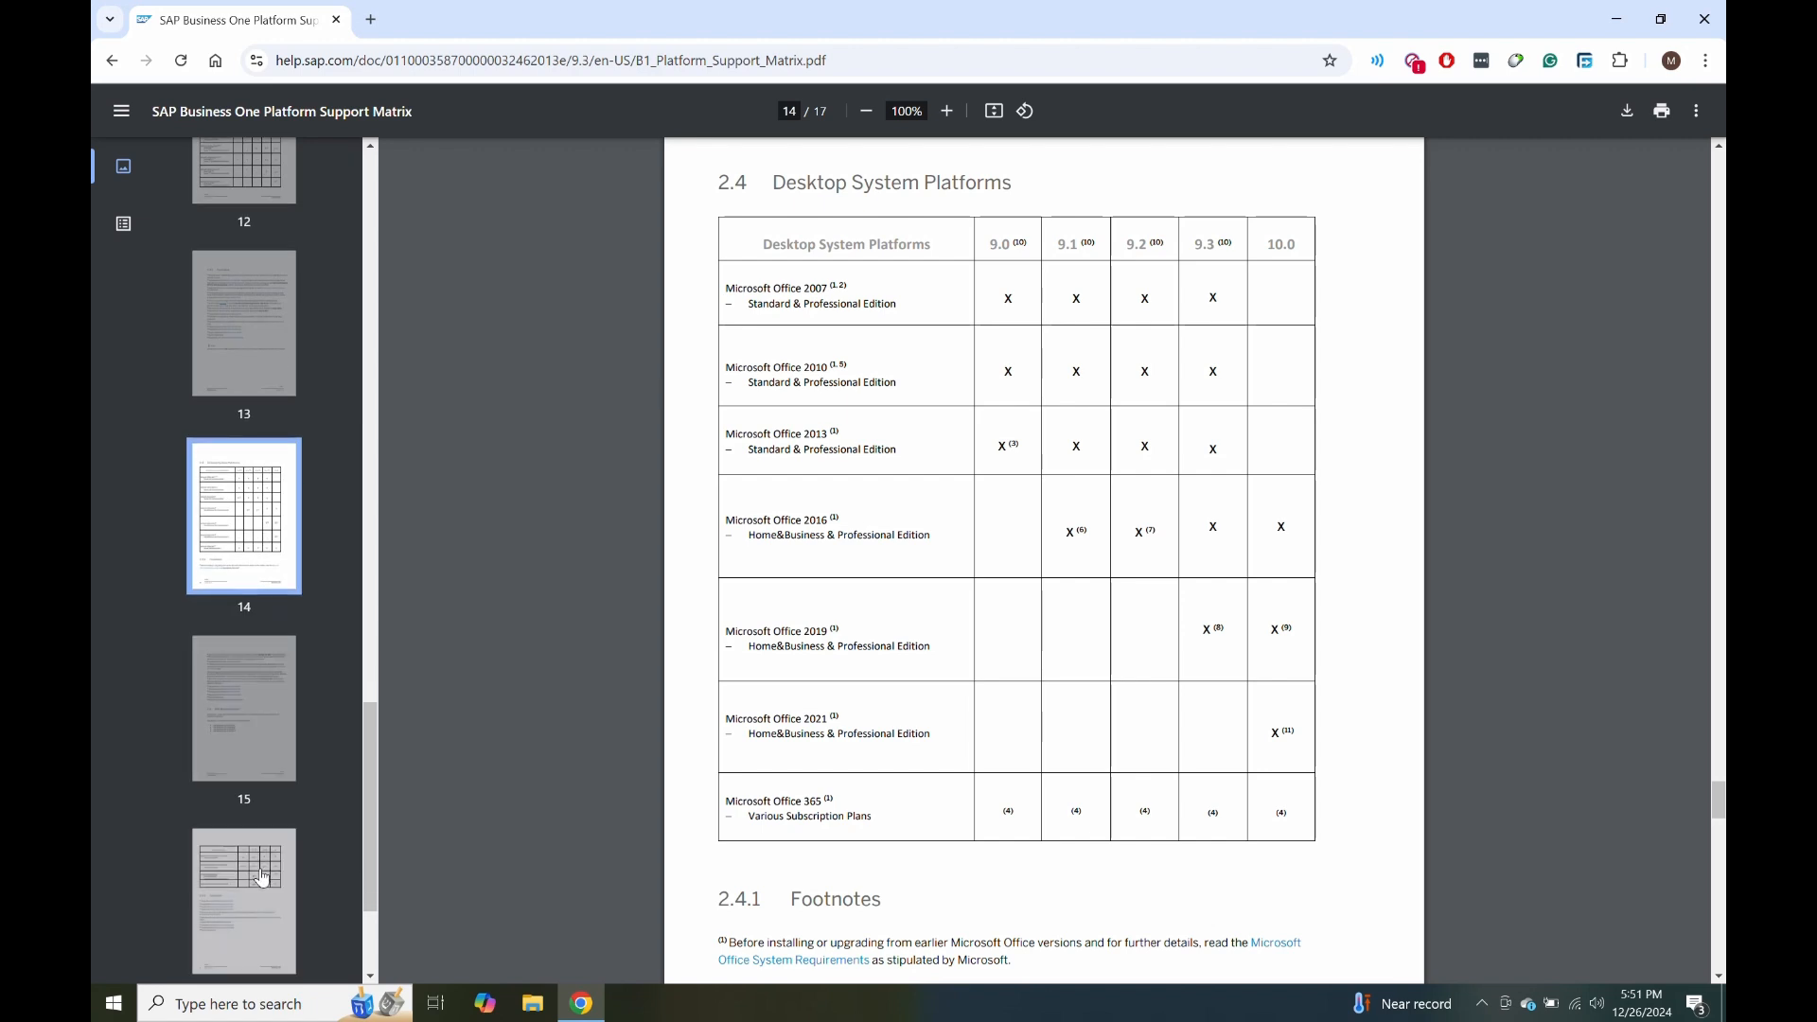
click(244, 880)
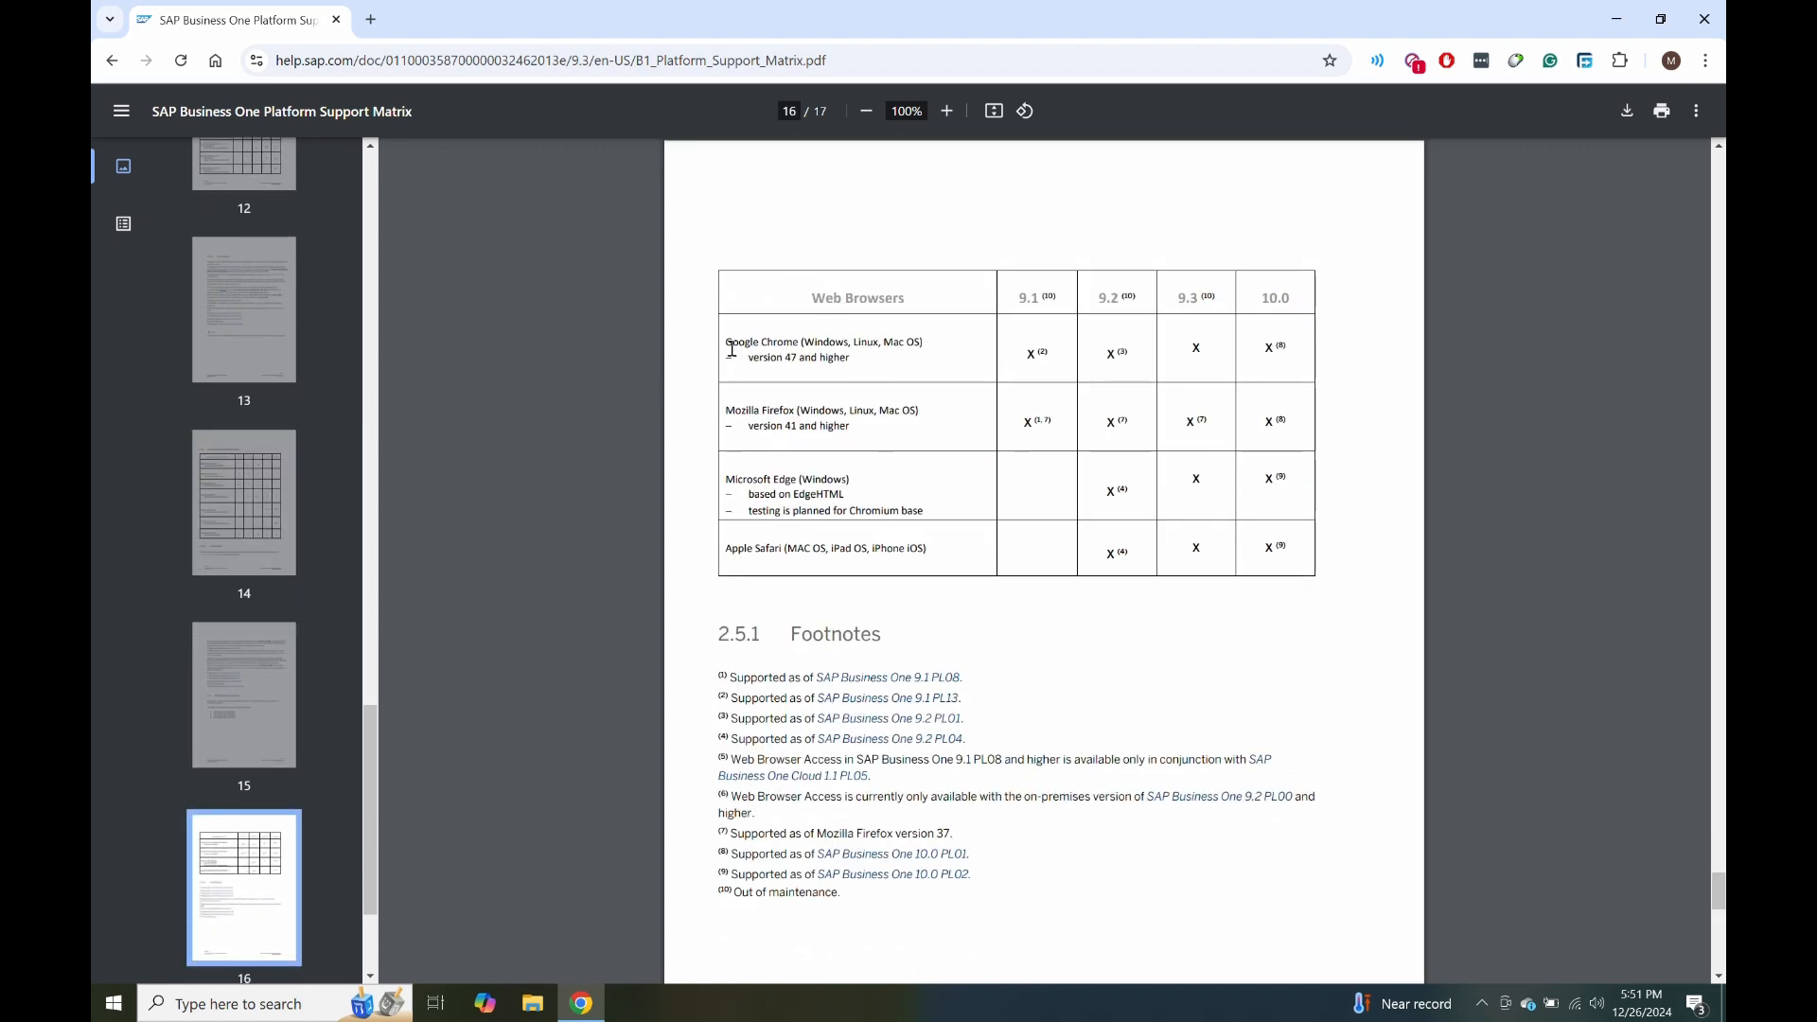
scroll(337, 838, down, 3)
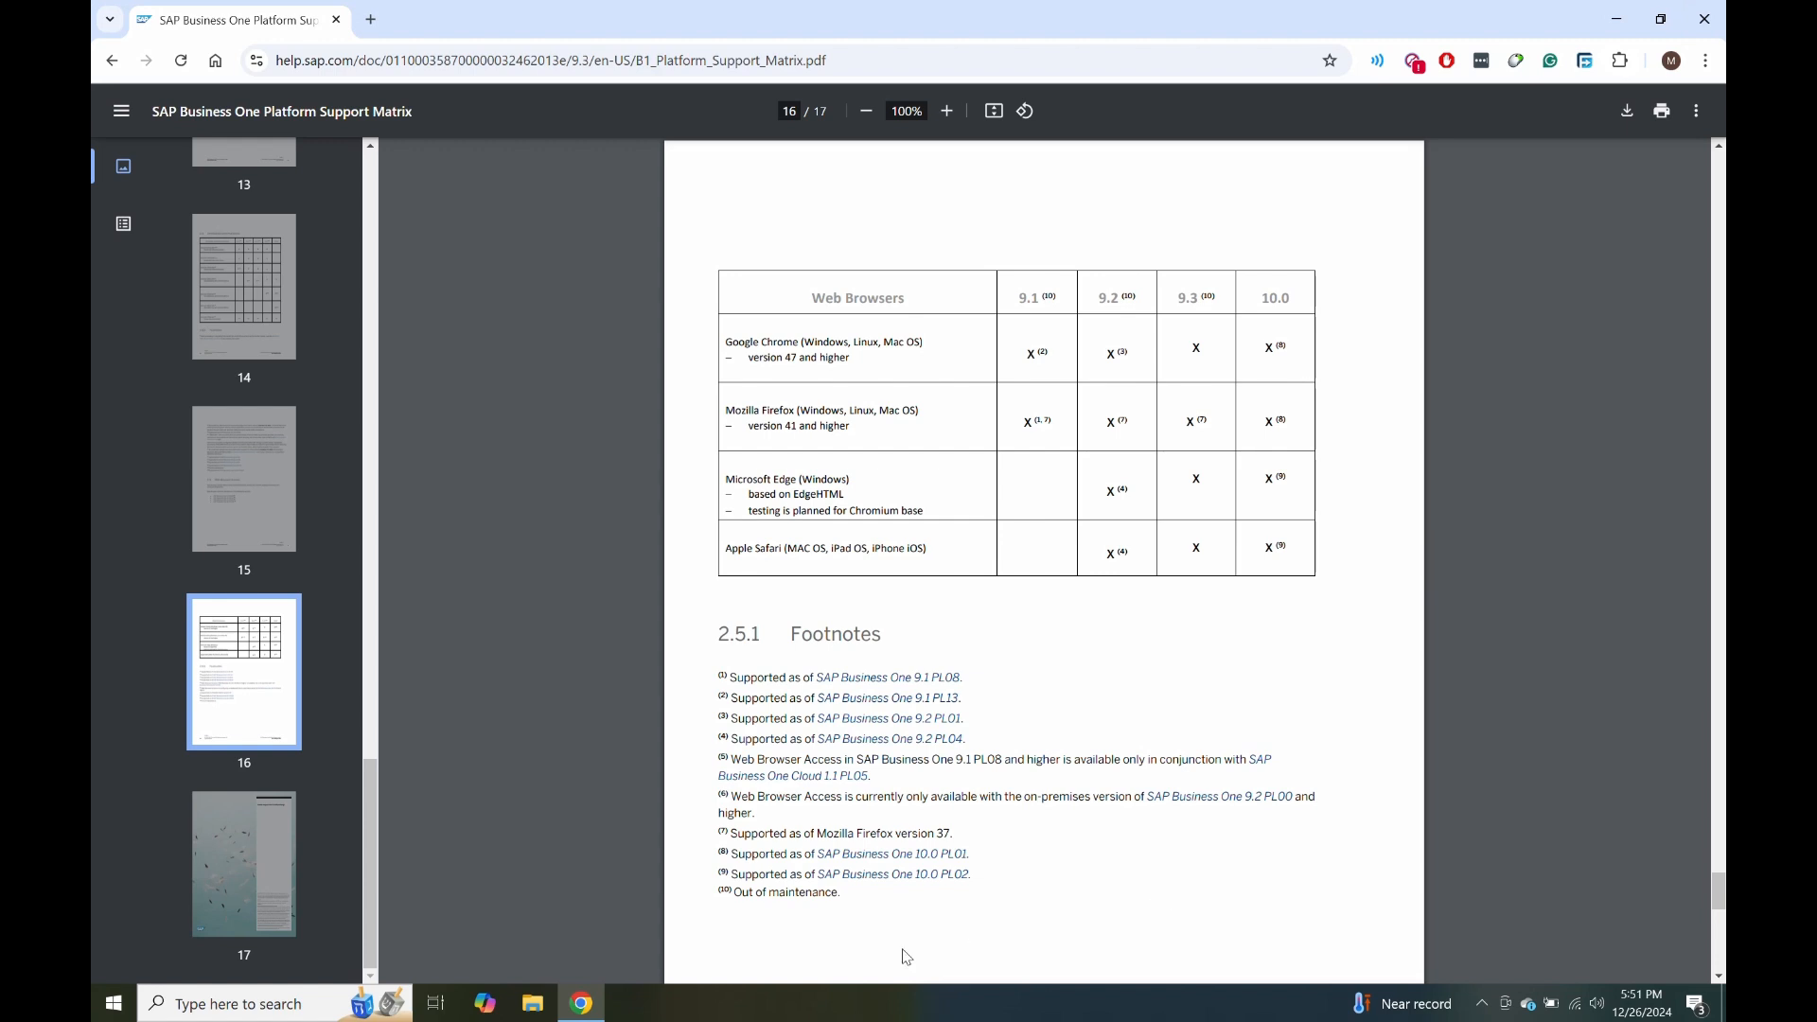
Switch to SQL Server Configuration Manager showing Protocols for MSSQLSERVER.
click(1482, 1003)
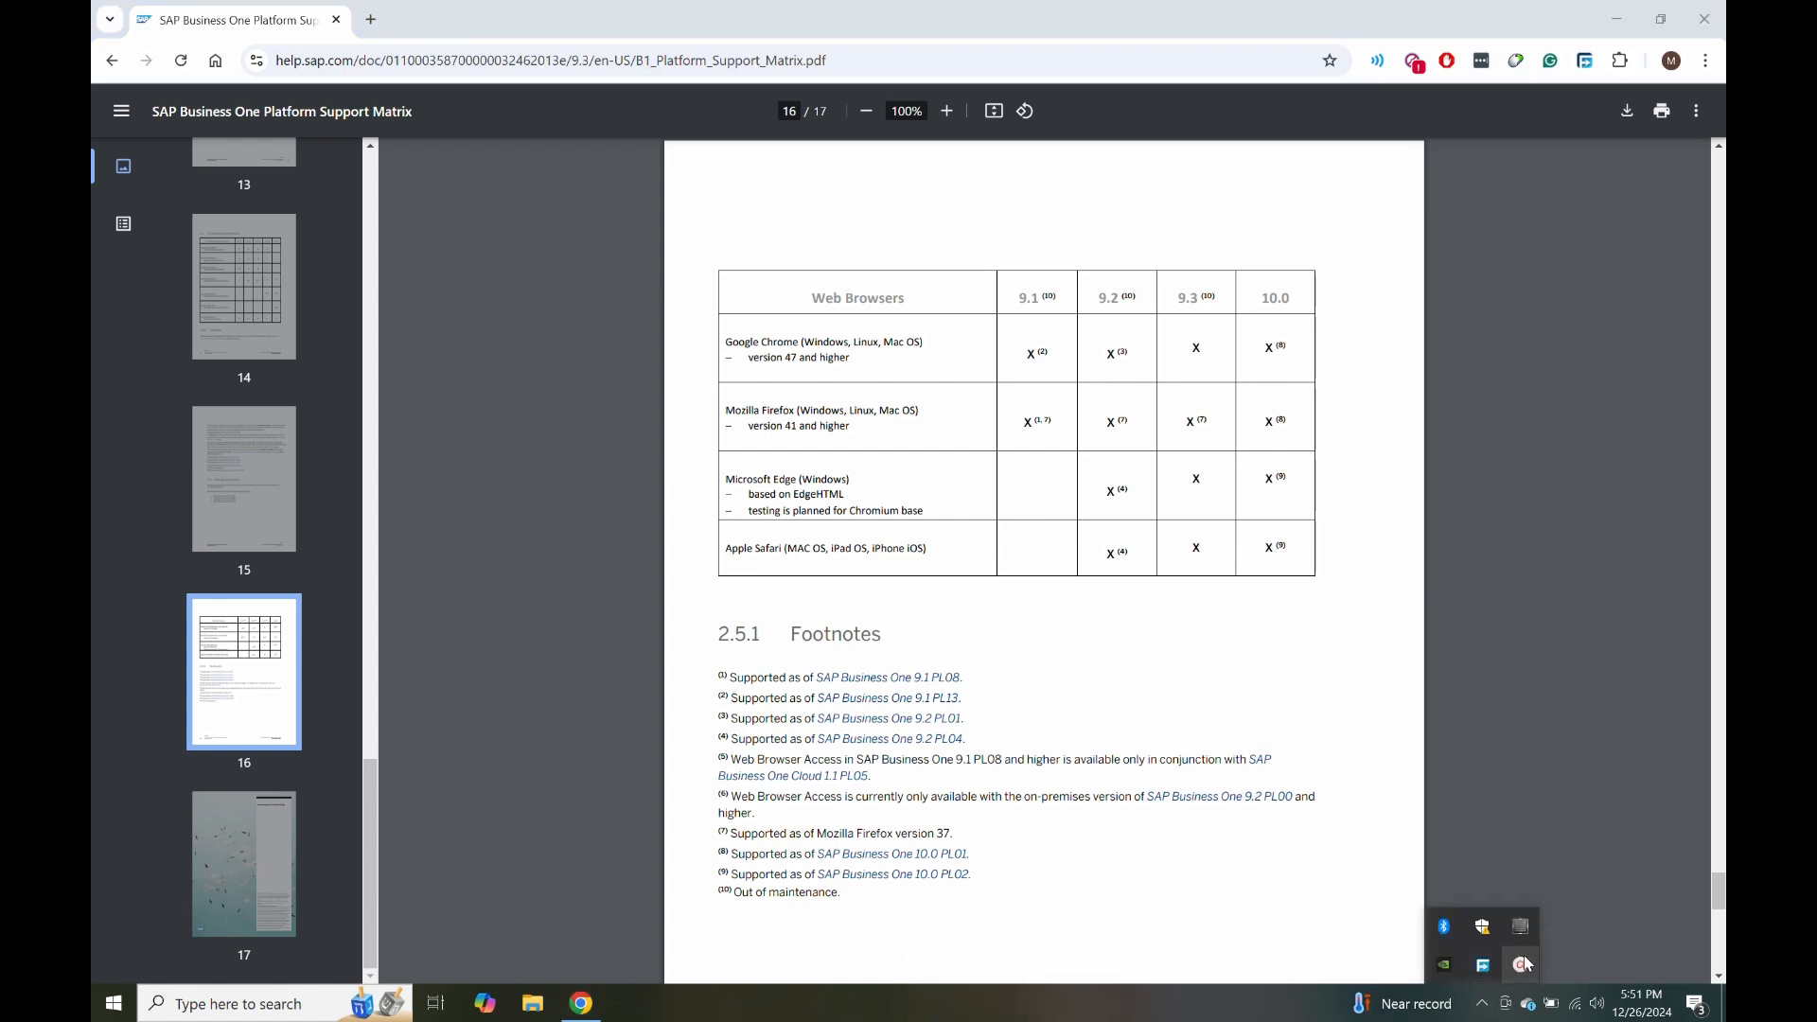
click(1523, 964)
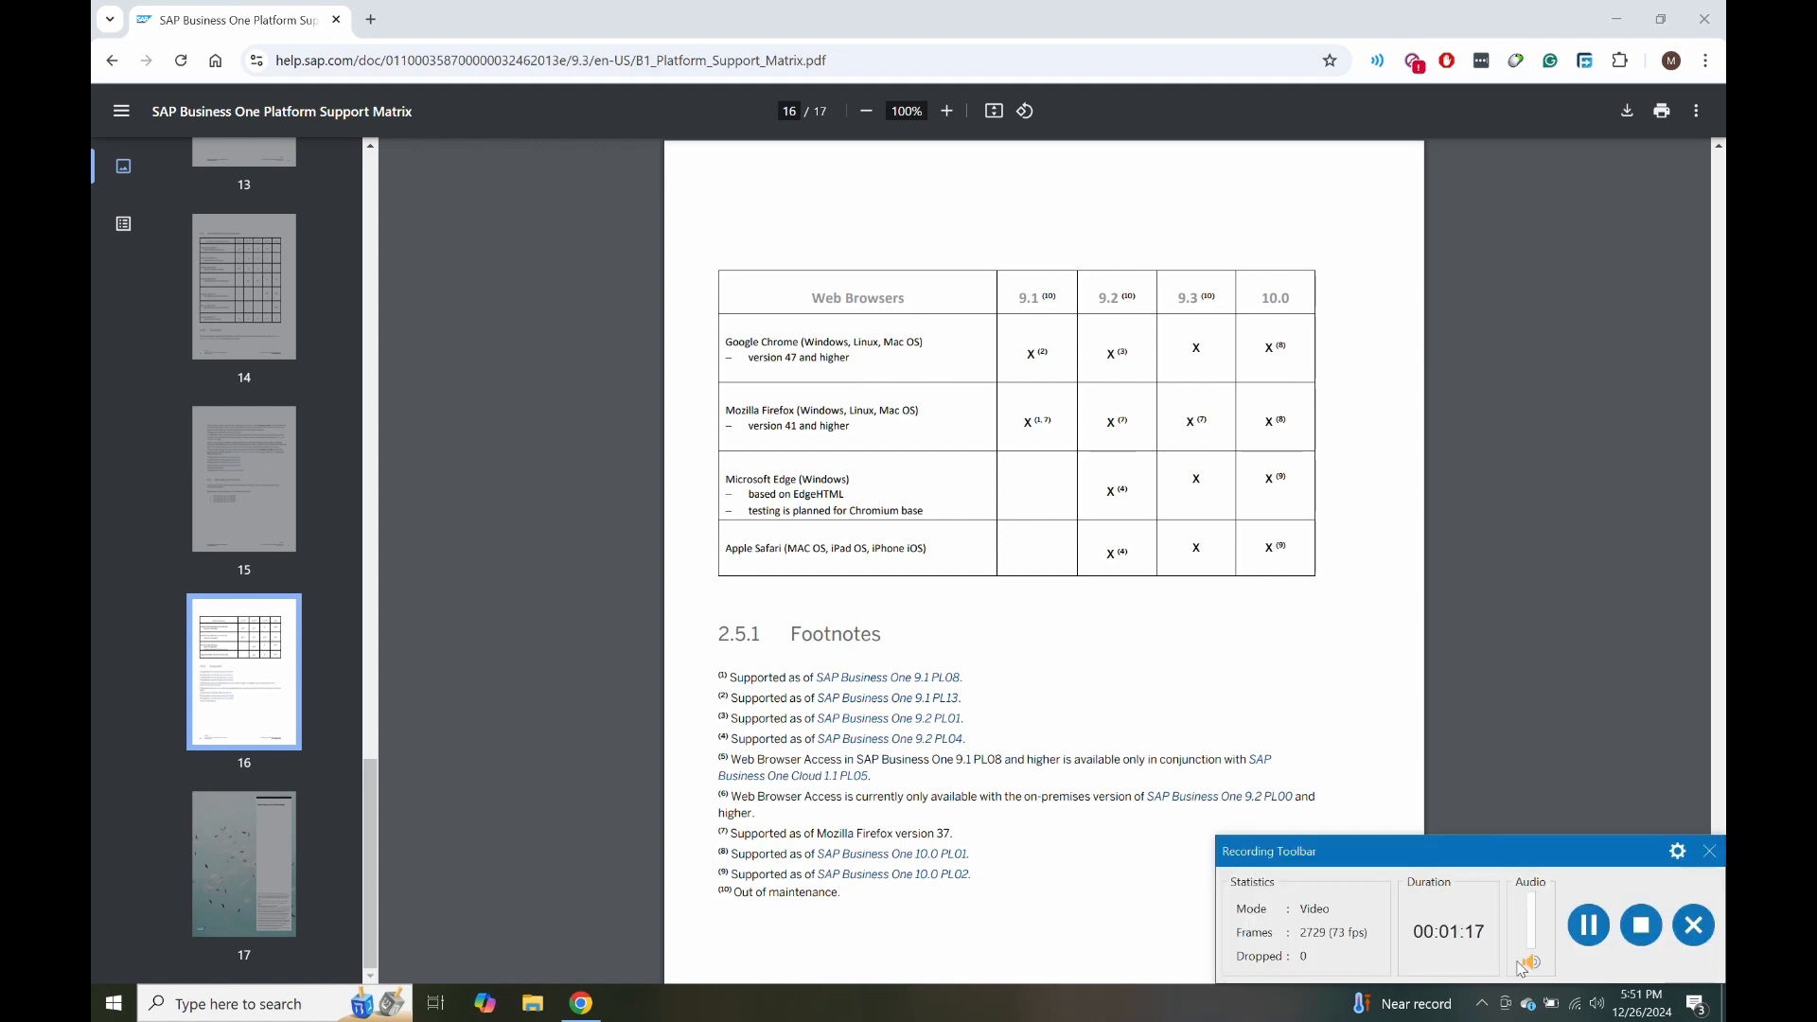
click(1586, 928)
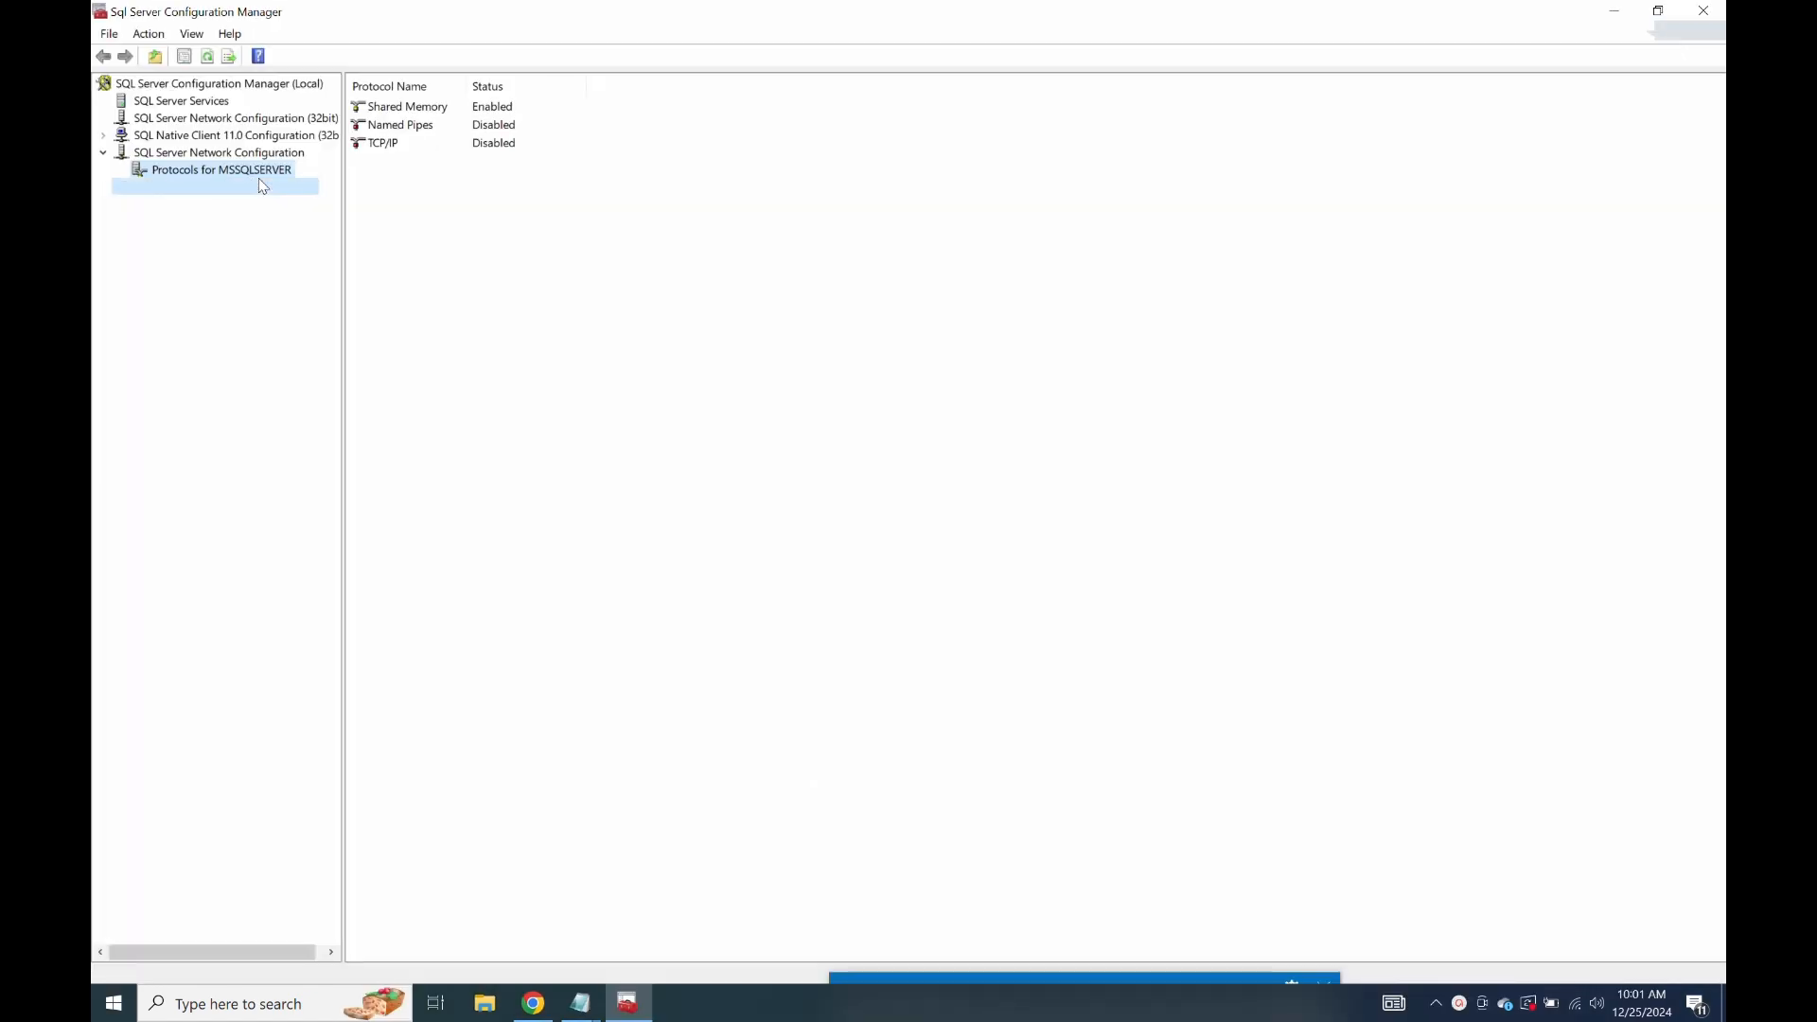
Compare the SQL Native Client 11.0 client protocols with the MSSQLSERVER server protocols.
click(262, 187)
click(240, 171)
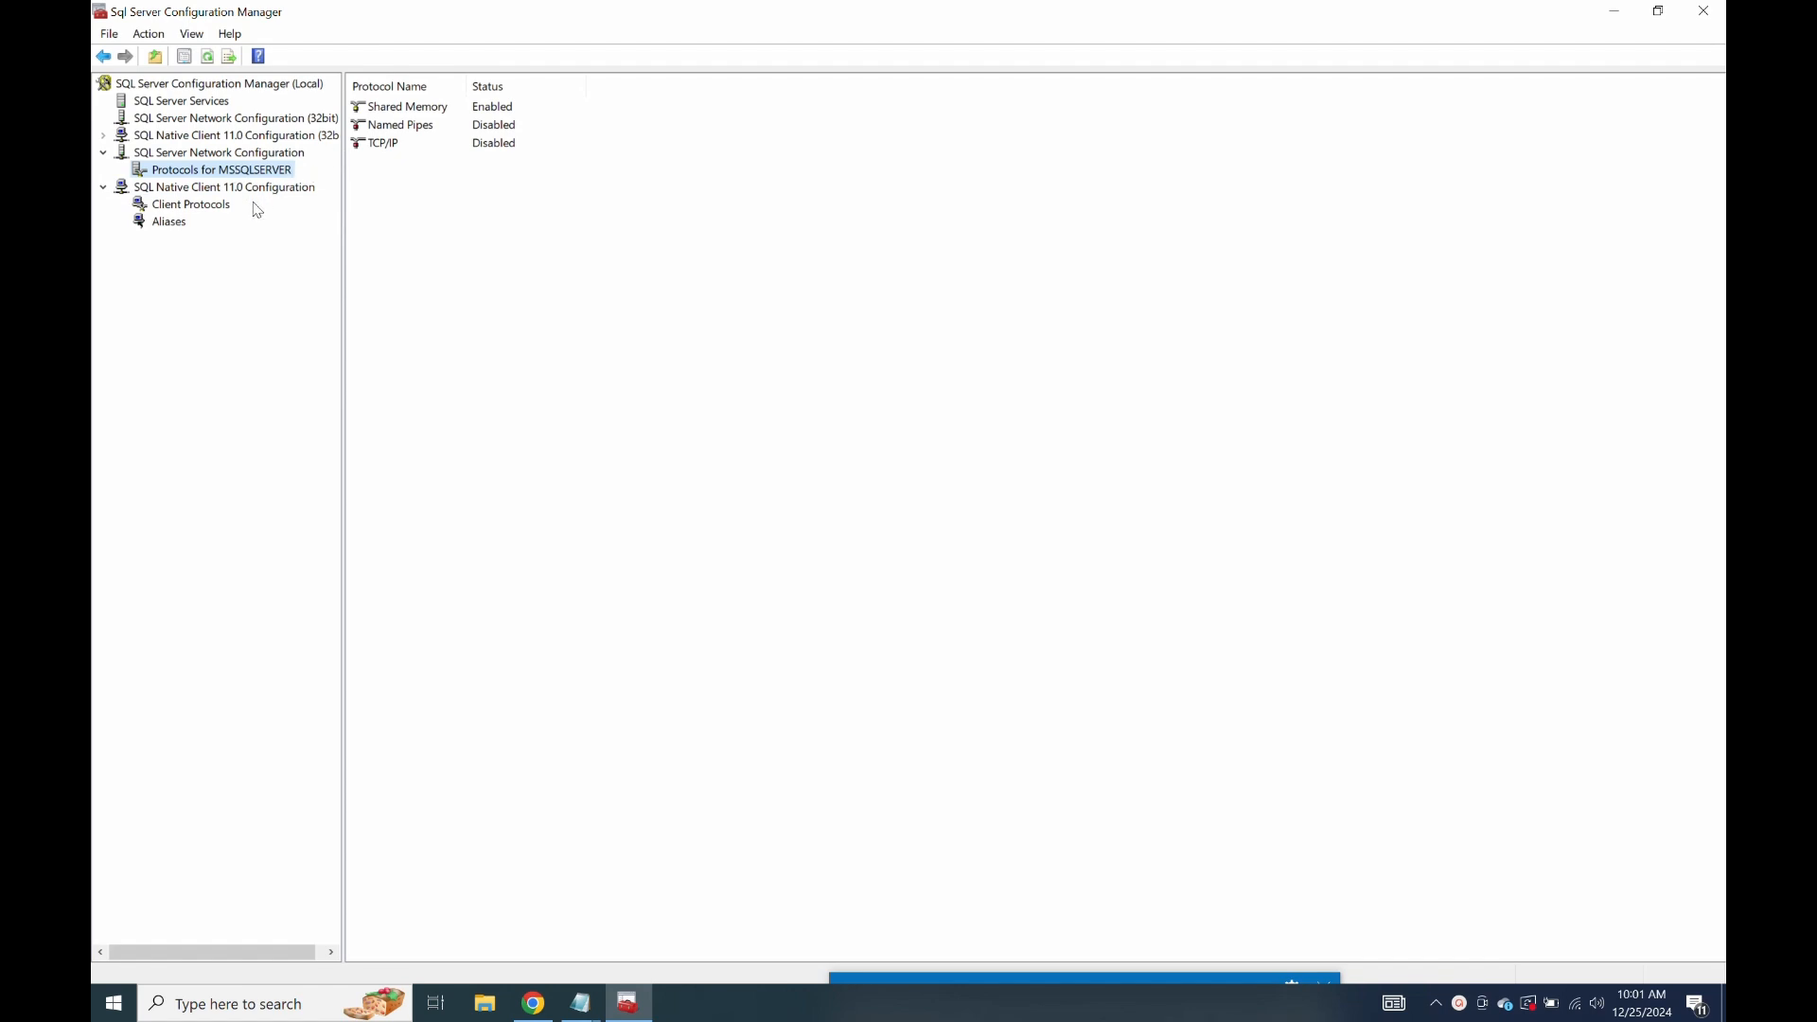
click(201, 207)
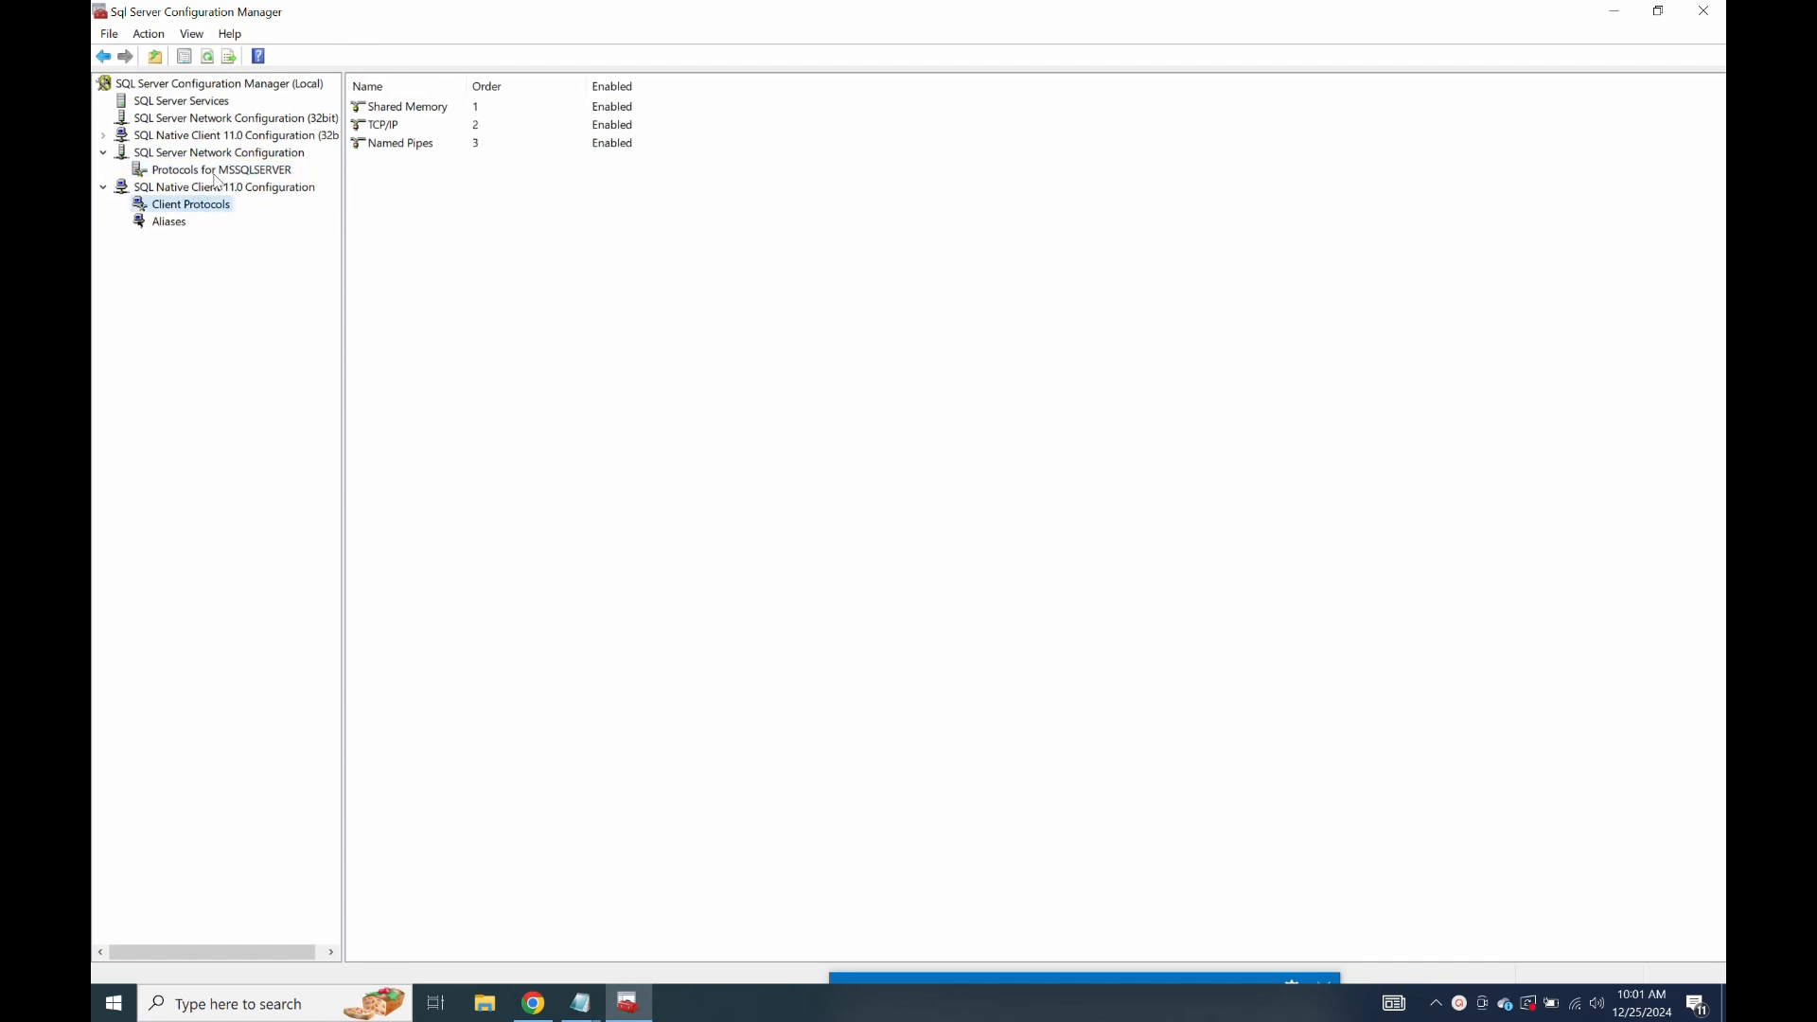
click(221, 173)
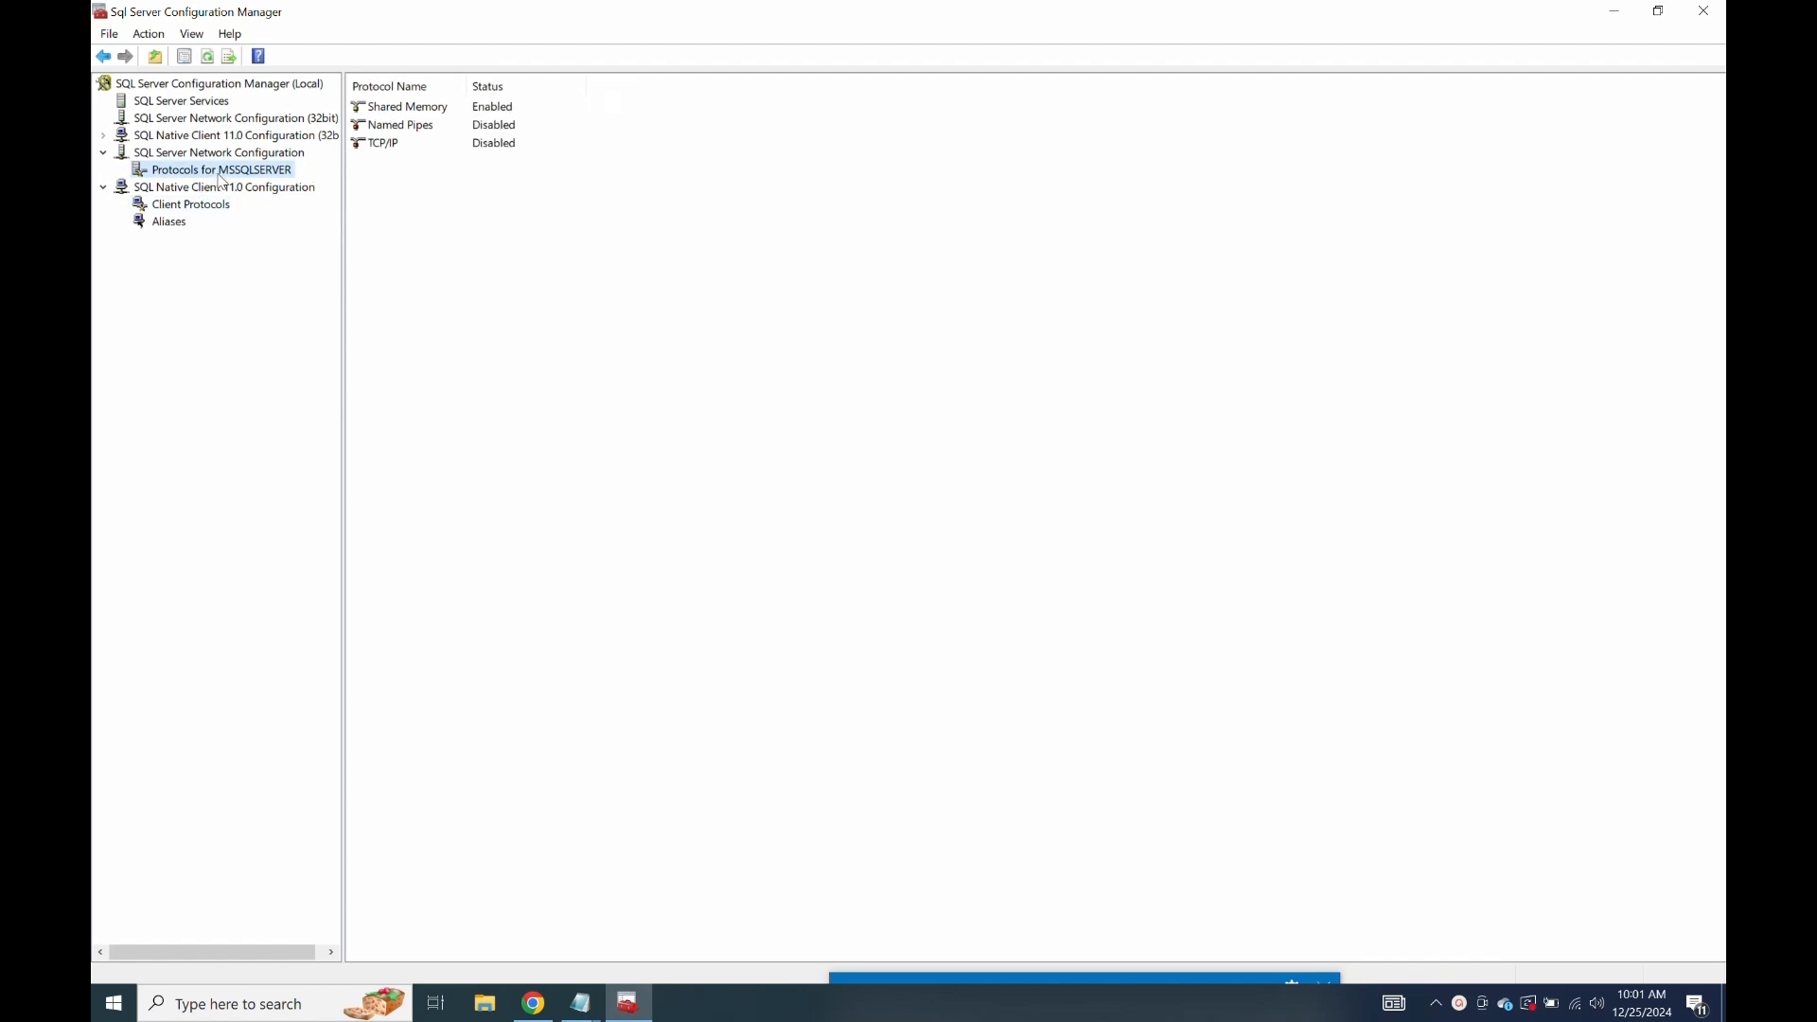
Enable TCP/IP for MSSQLSERVER, accept the restart warning, and list the SQL Server services.
right_click(383, 145)
click(426, 149)
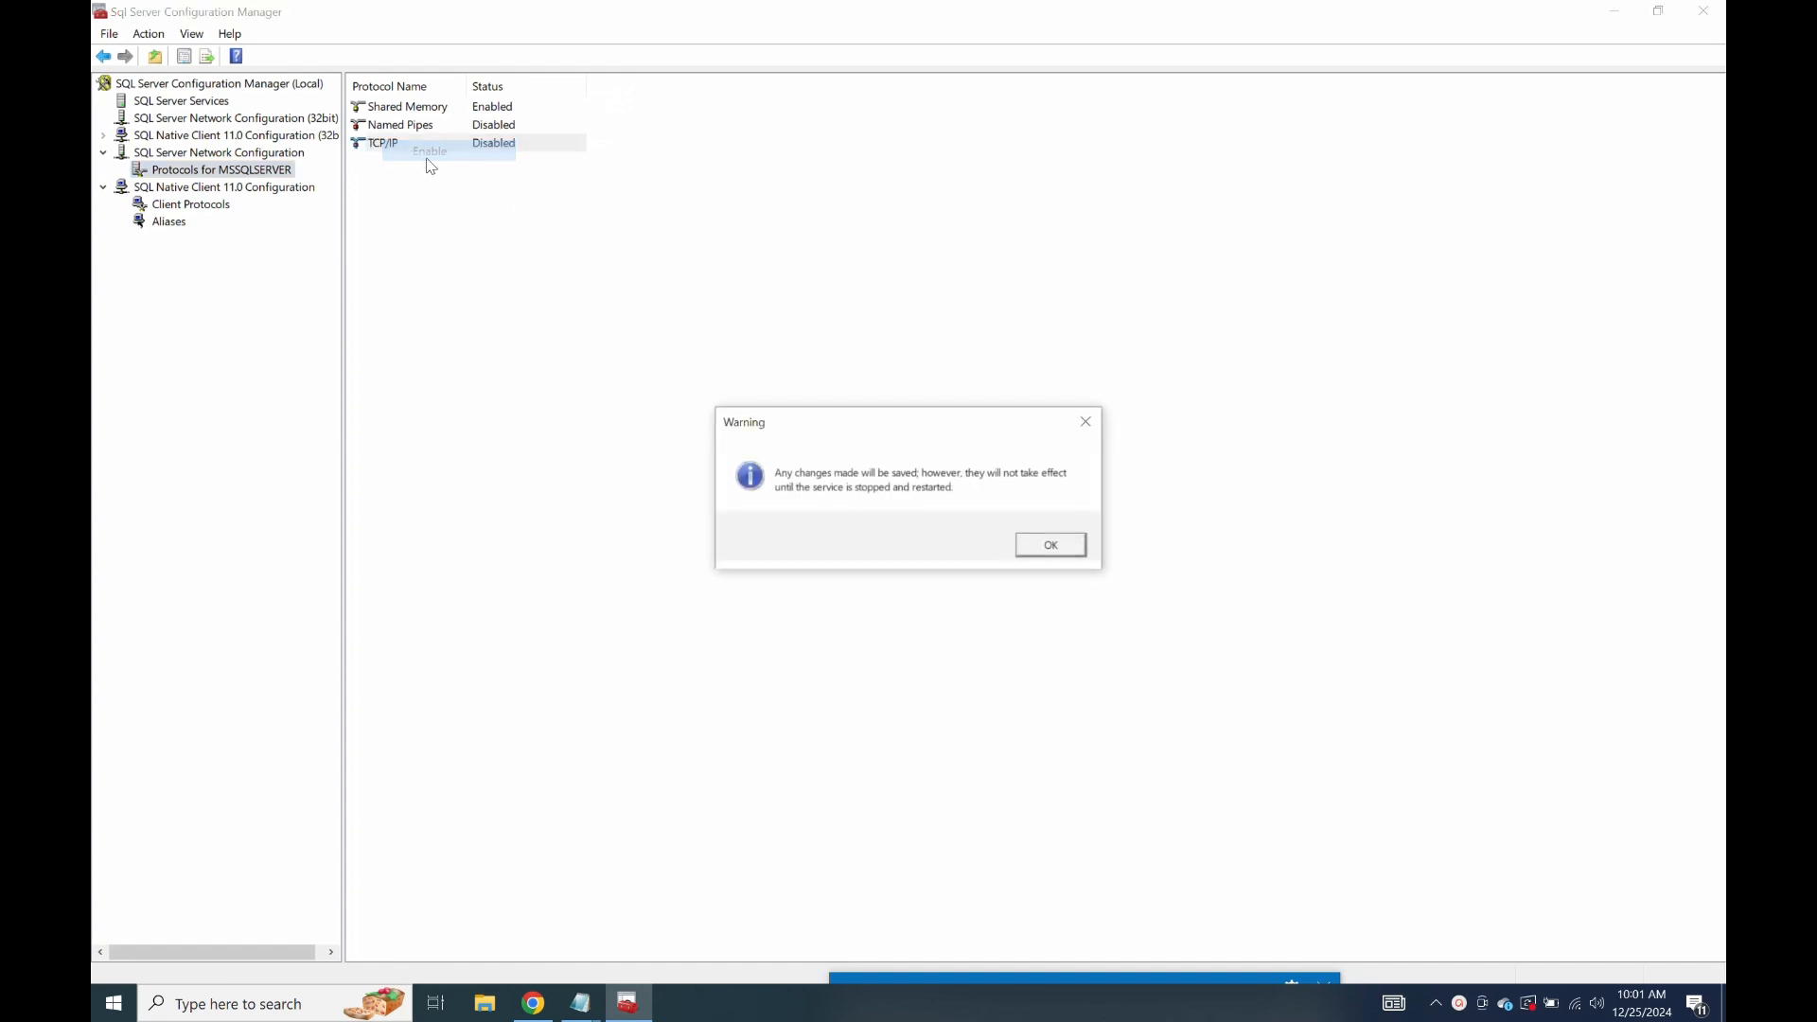
click(1056, 548)
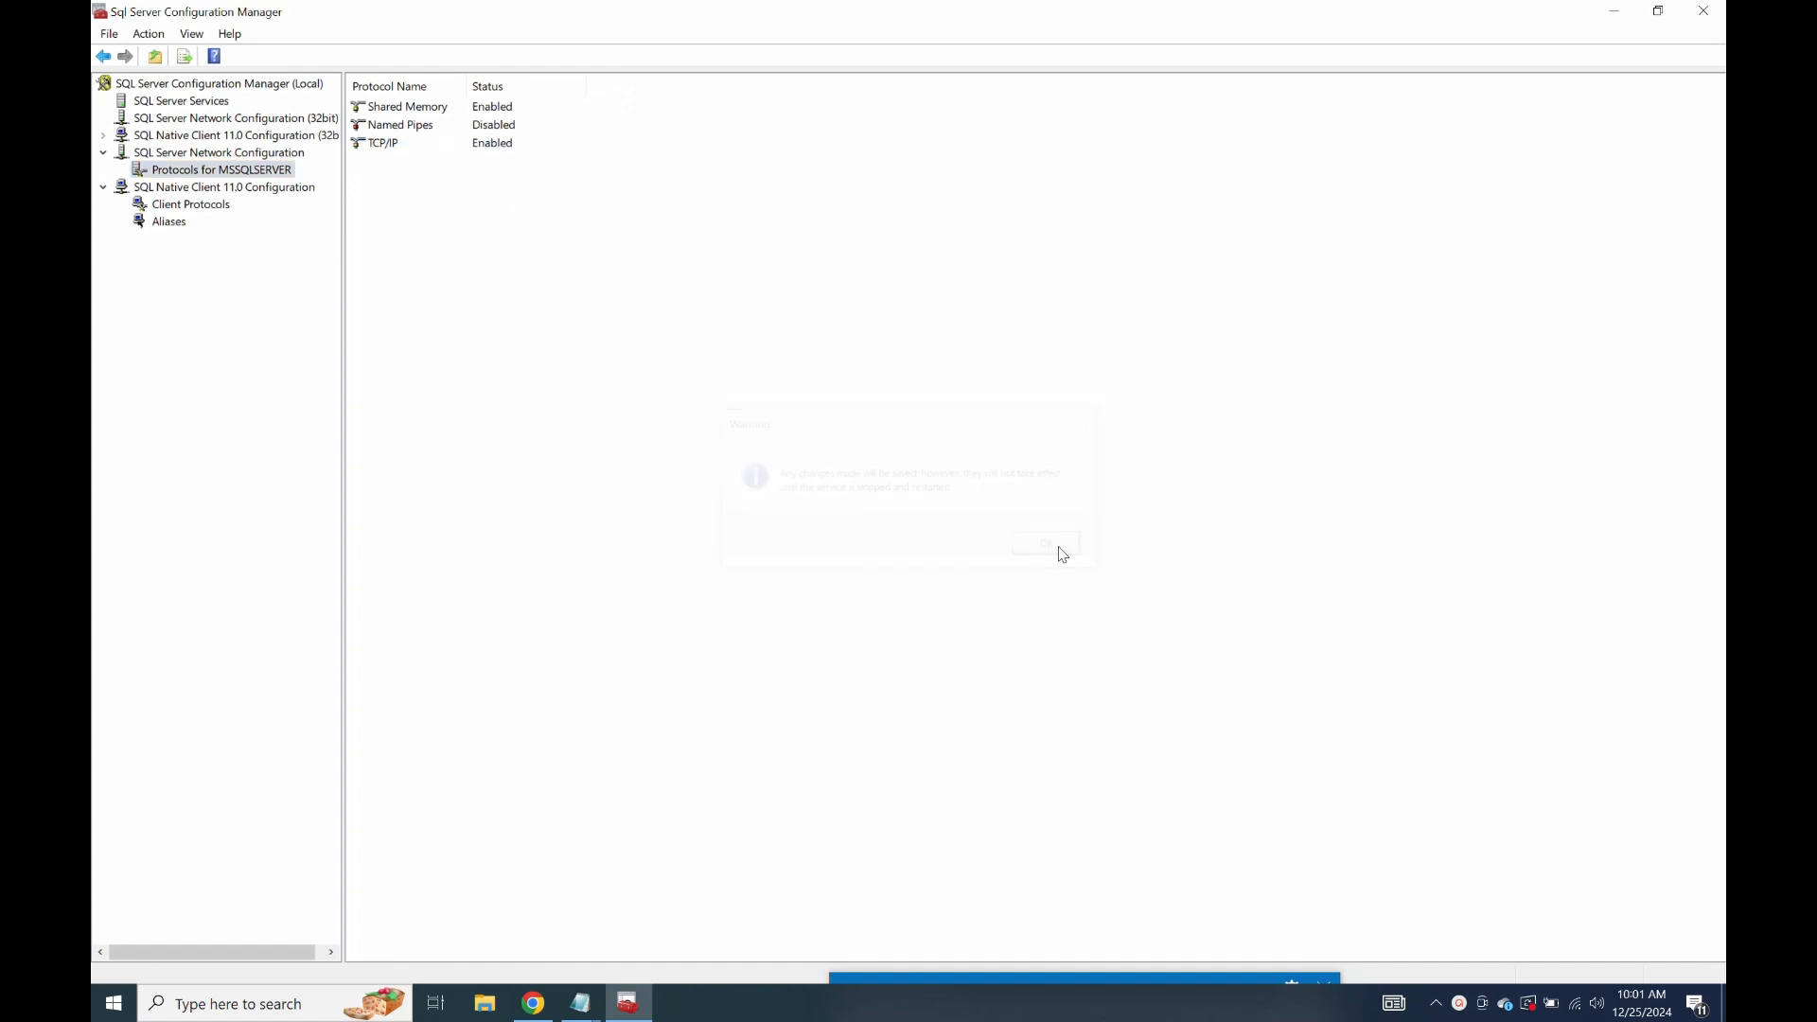
click(194, 101)
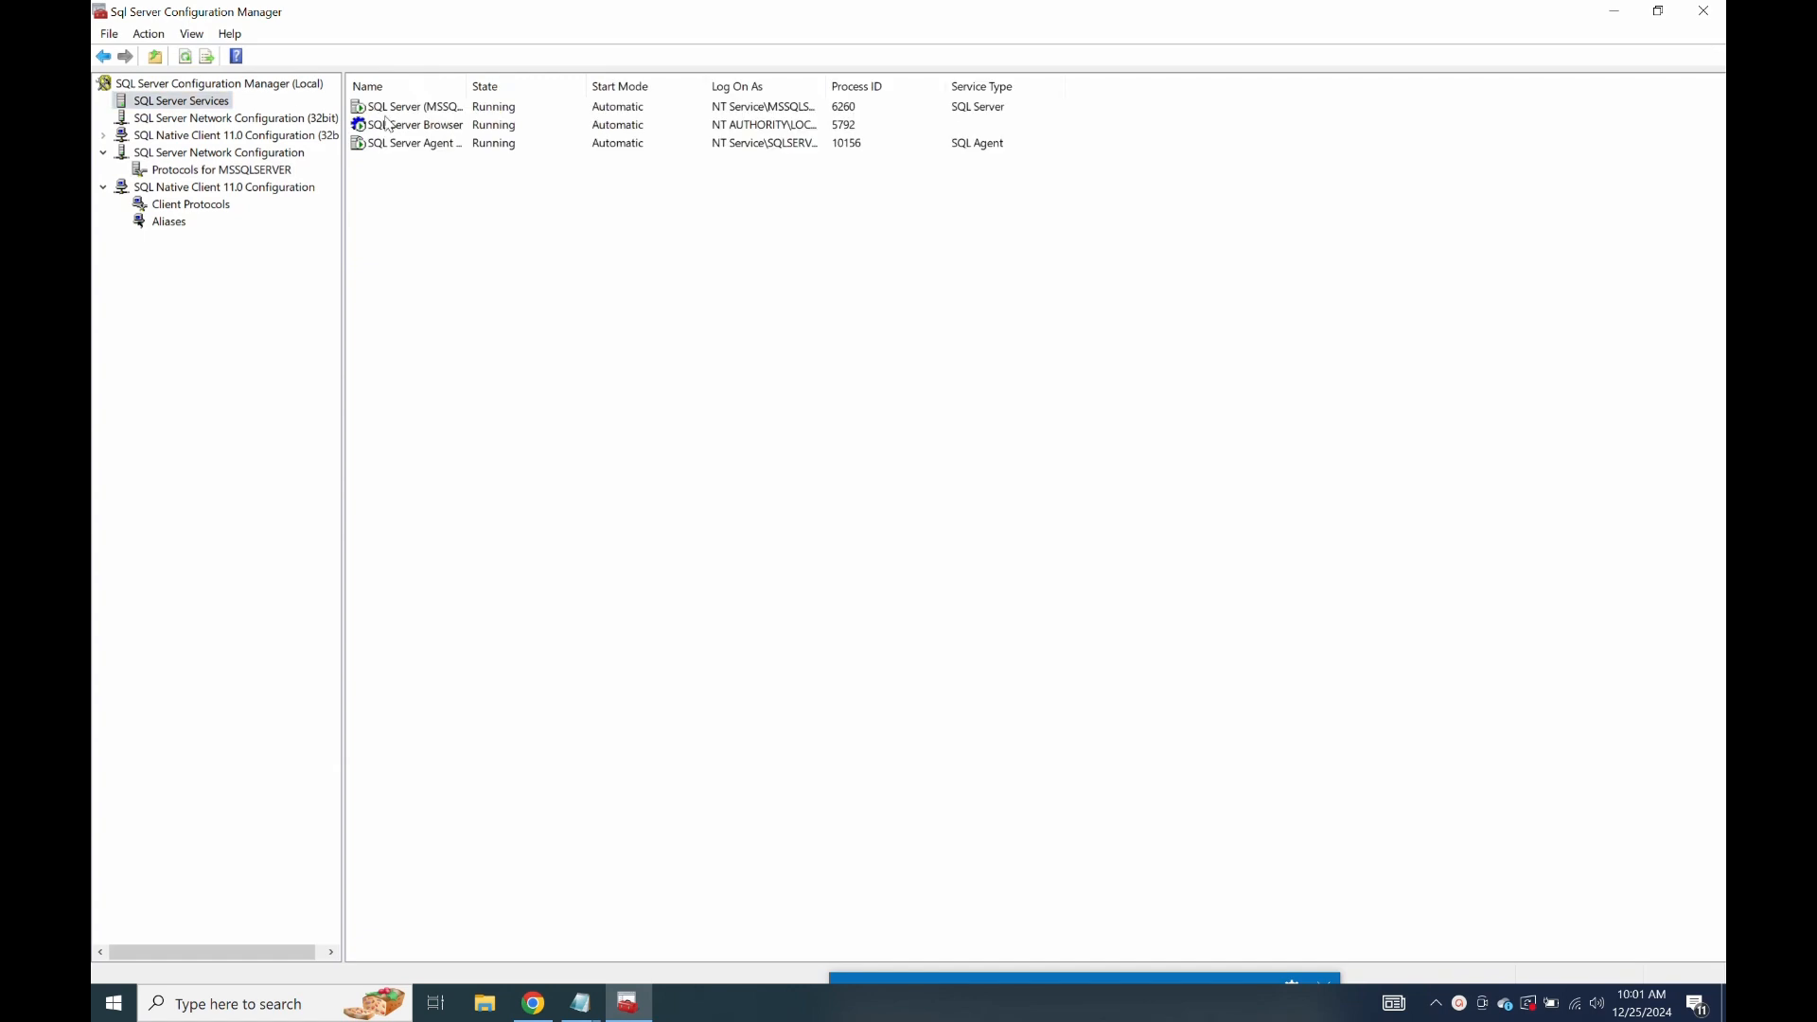
Restart the SQL Server (MSSQLSERVER), SQL Server Browser and SQL Server Agent services.
right_click(433, 114)
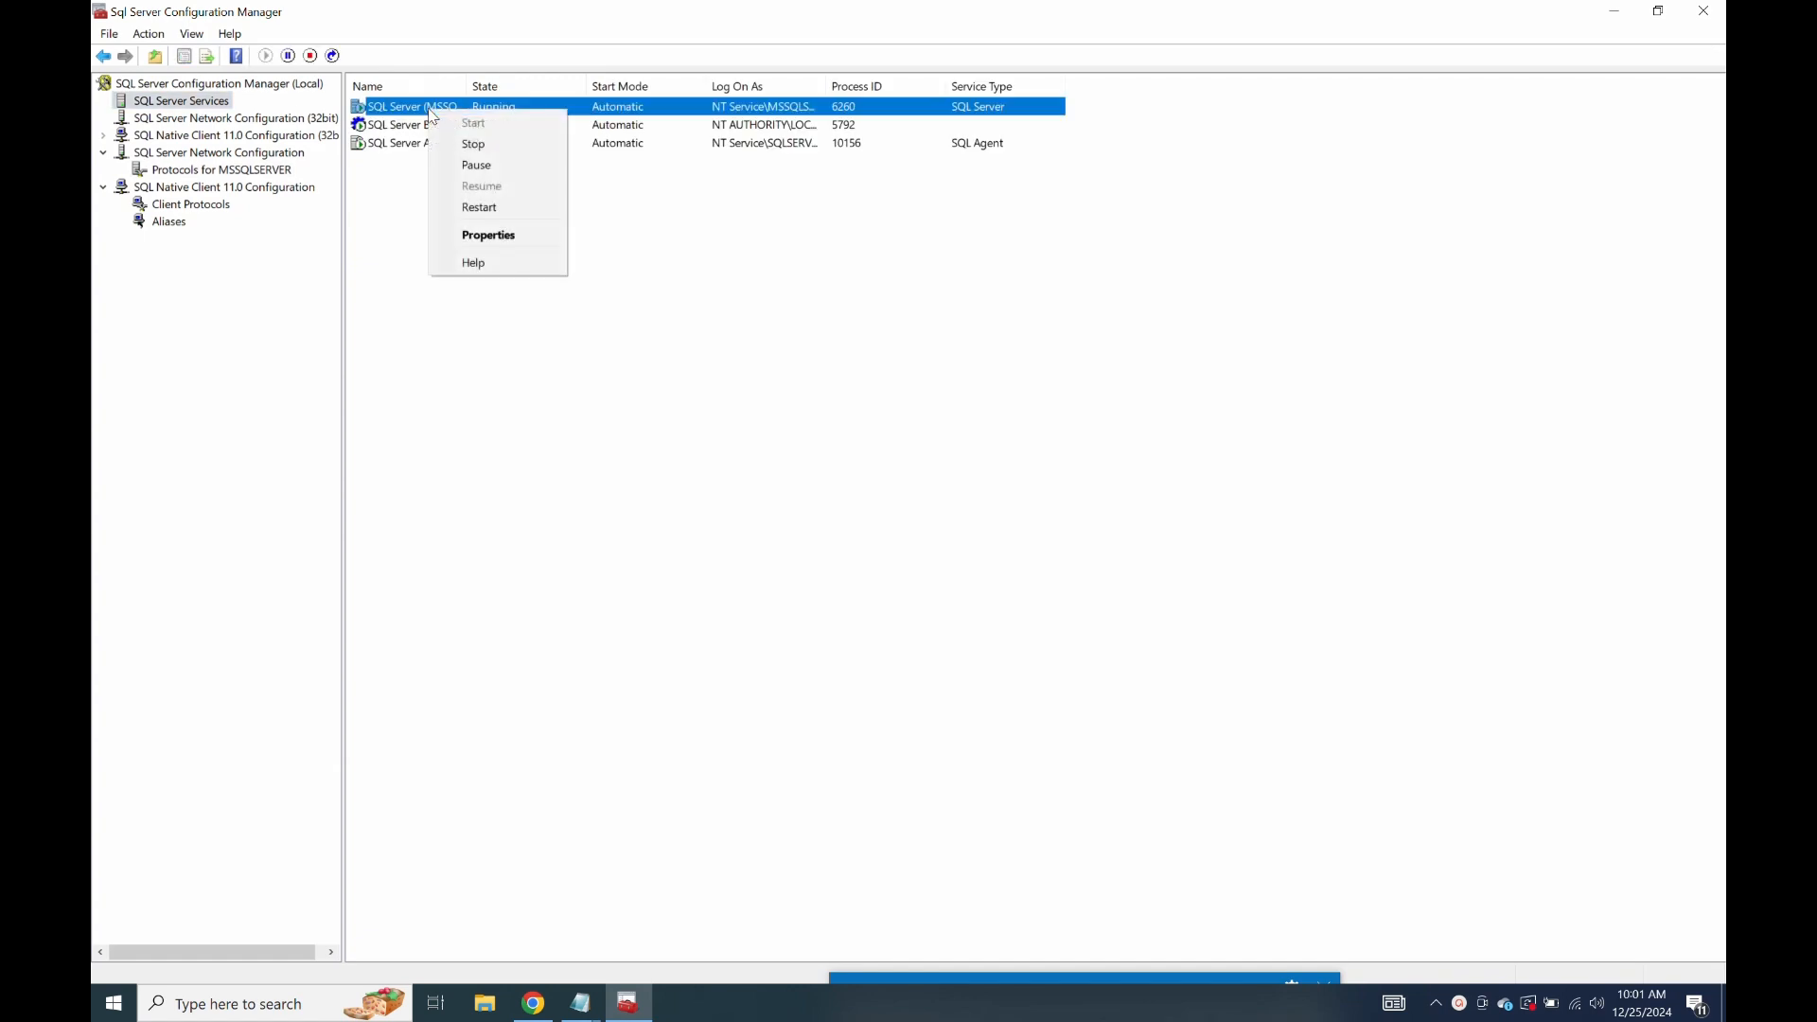
click(511, 206)
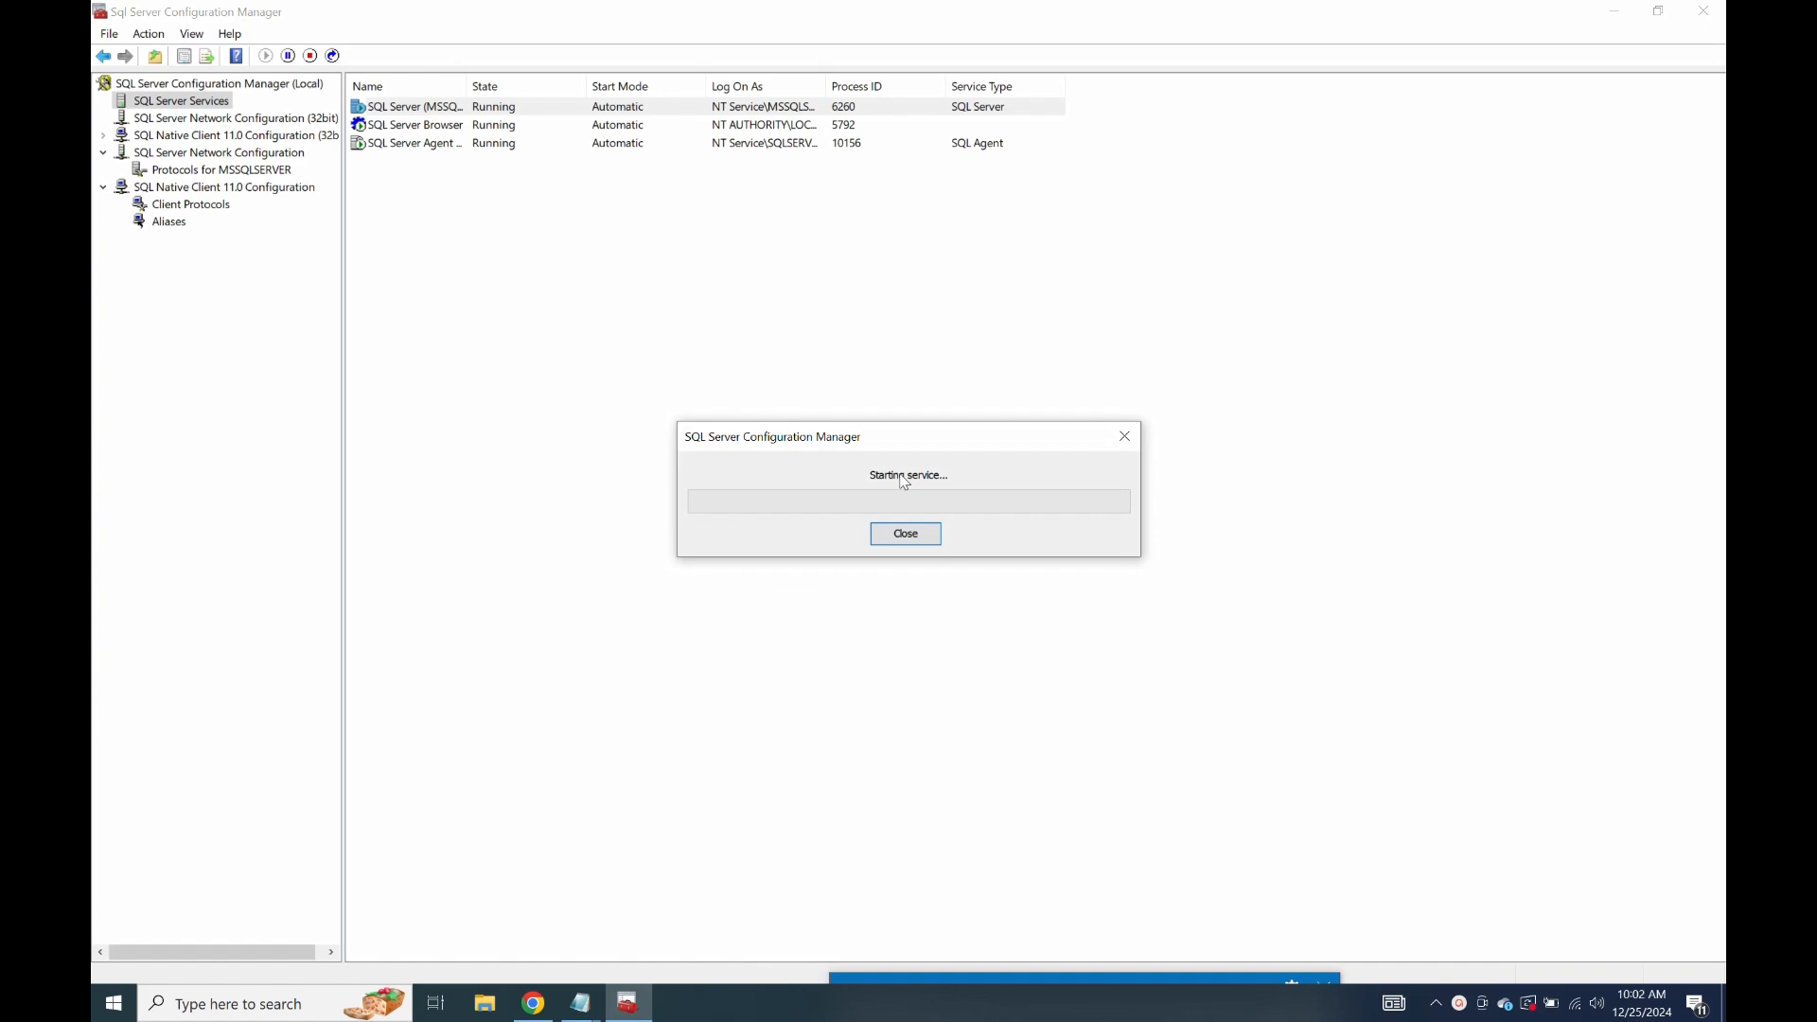
right_click(440, 125)
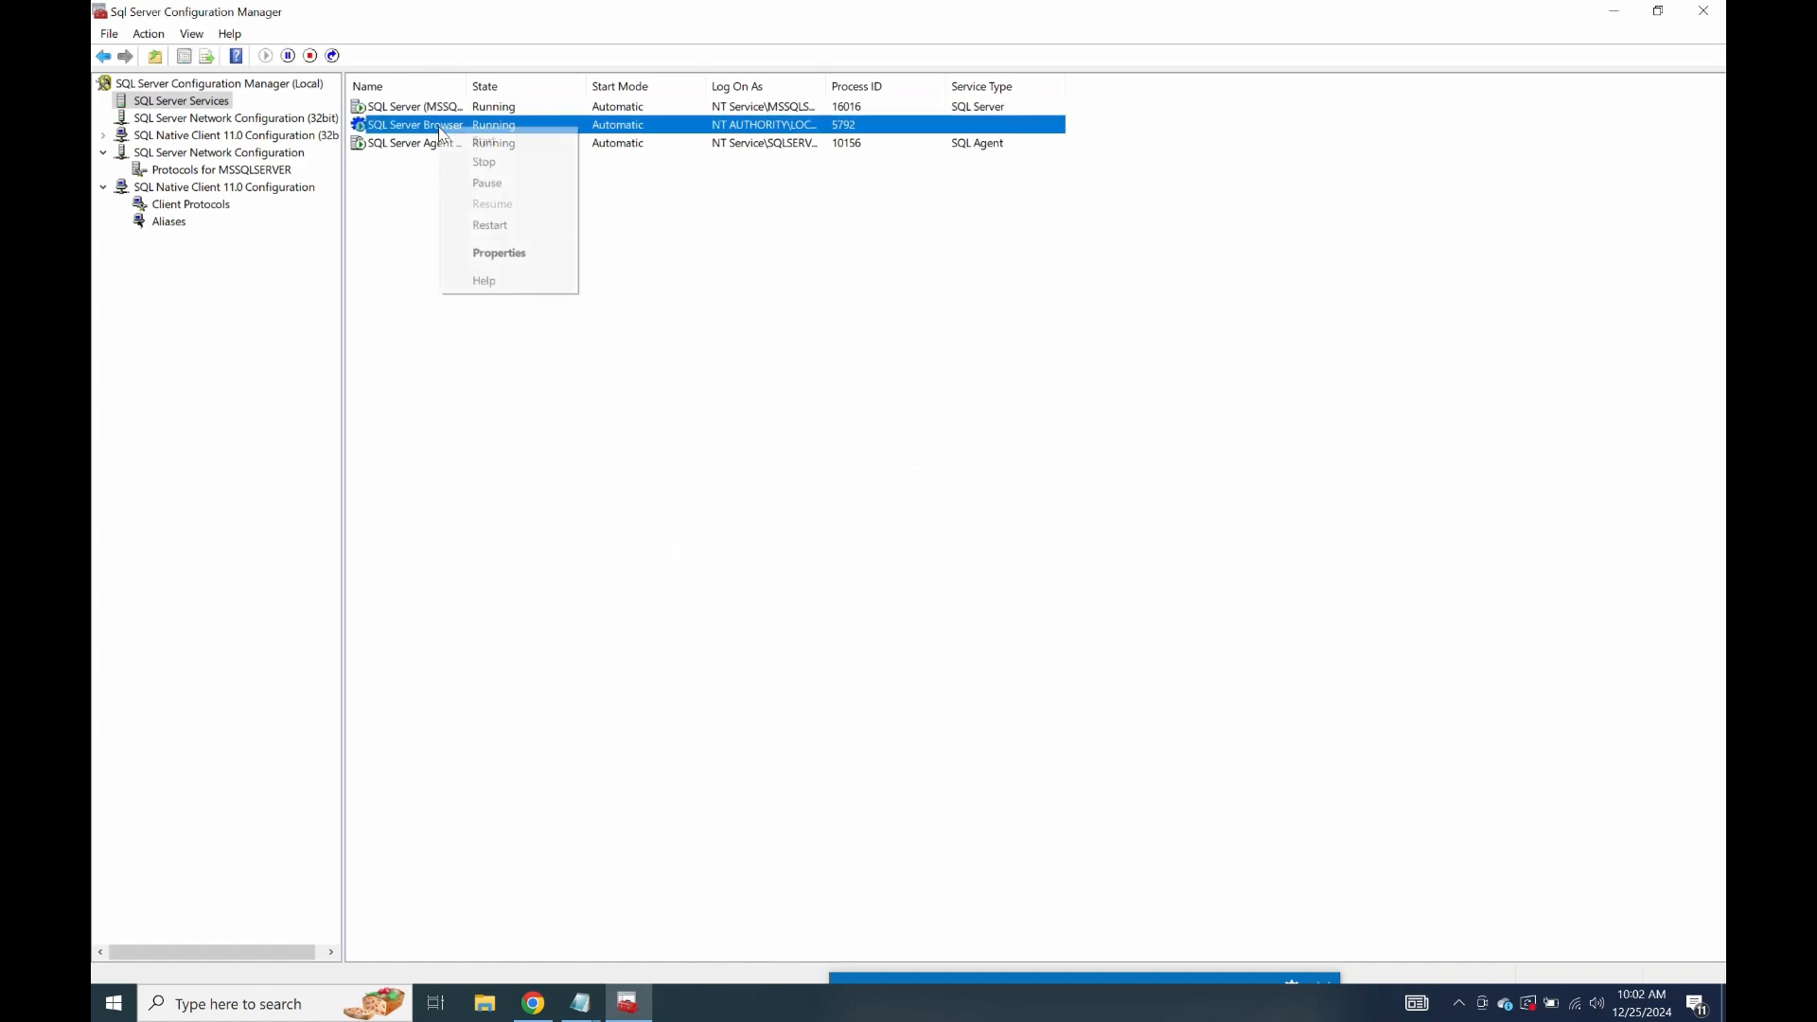
click(524, 220)
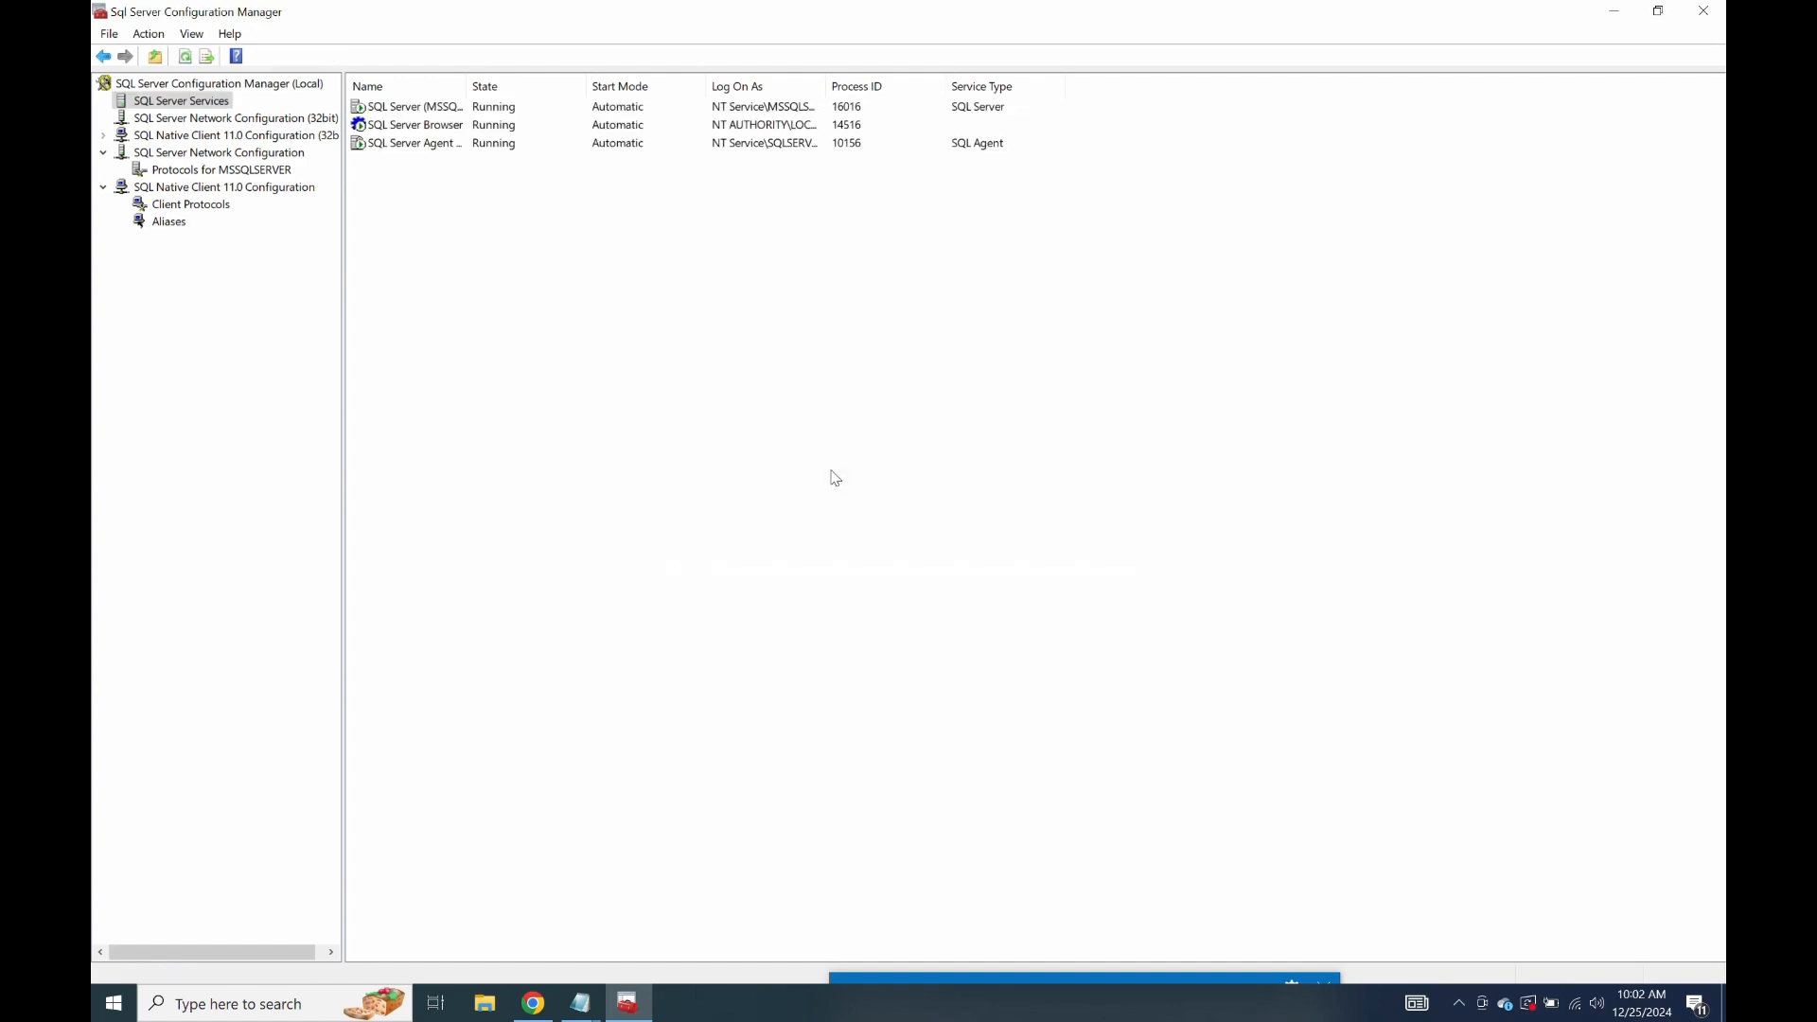
right_click(460, 143)
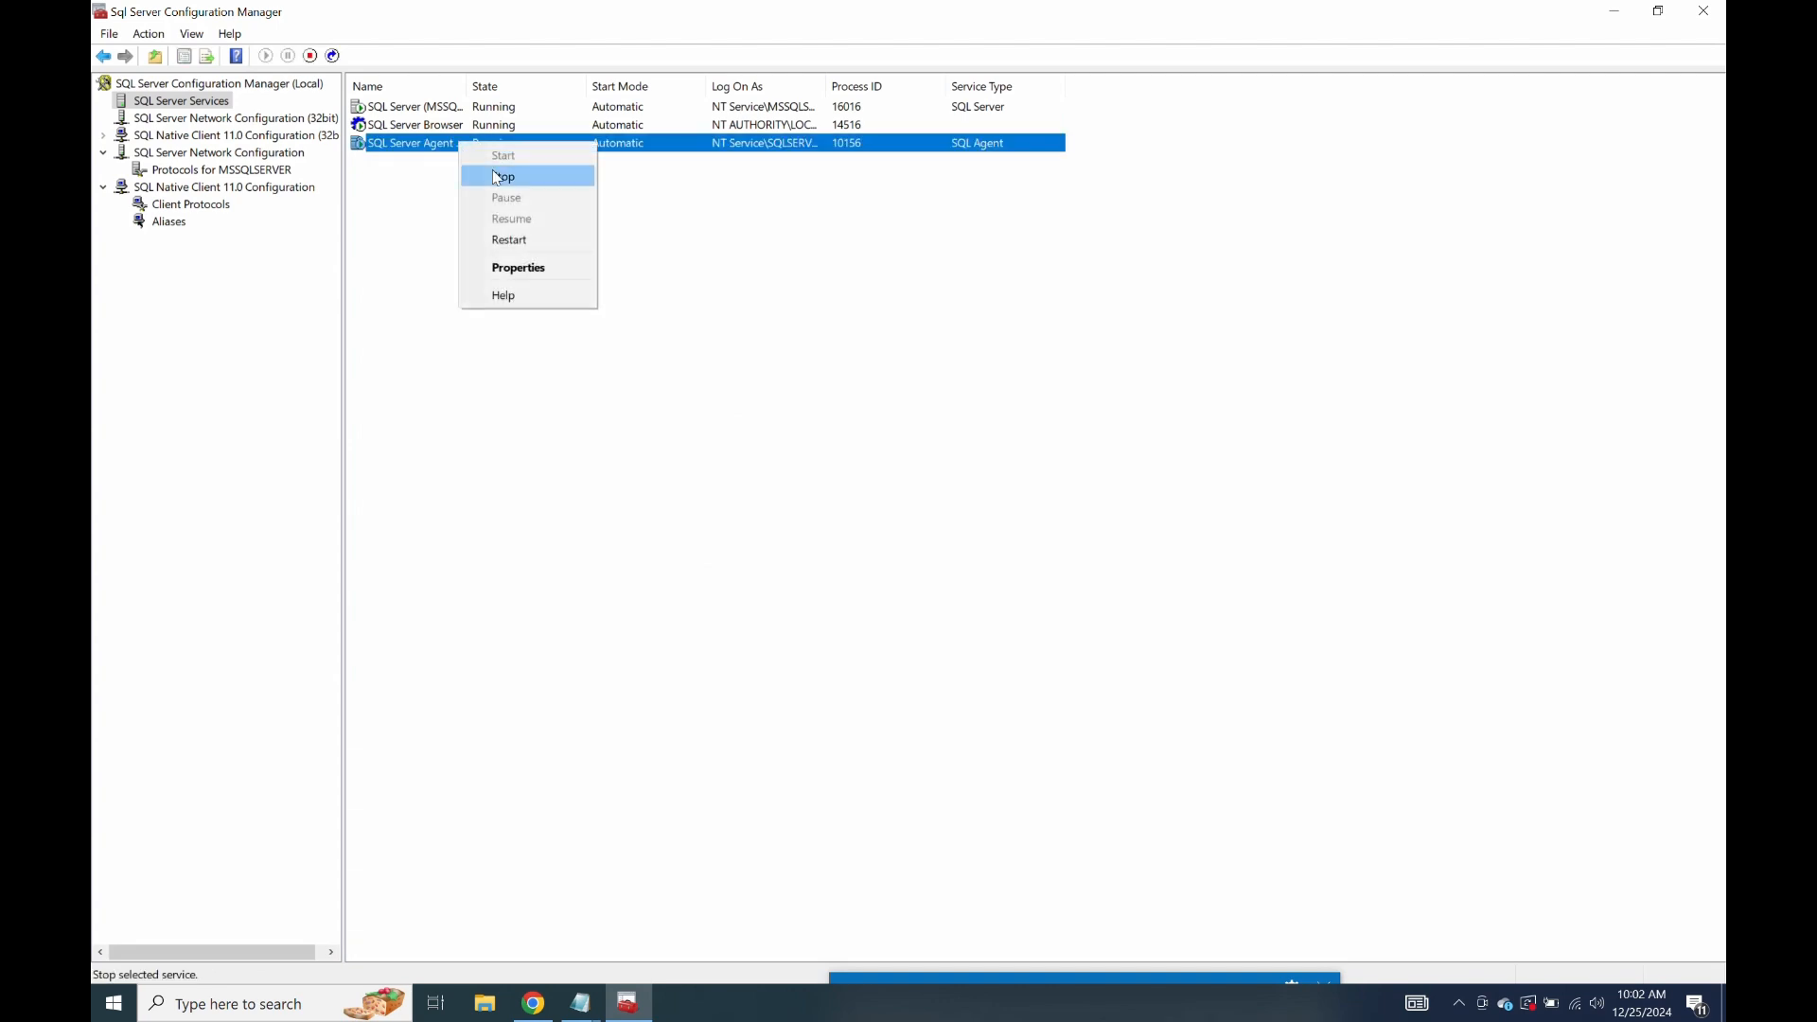
click(541, 237)
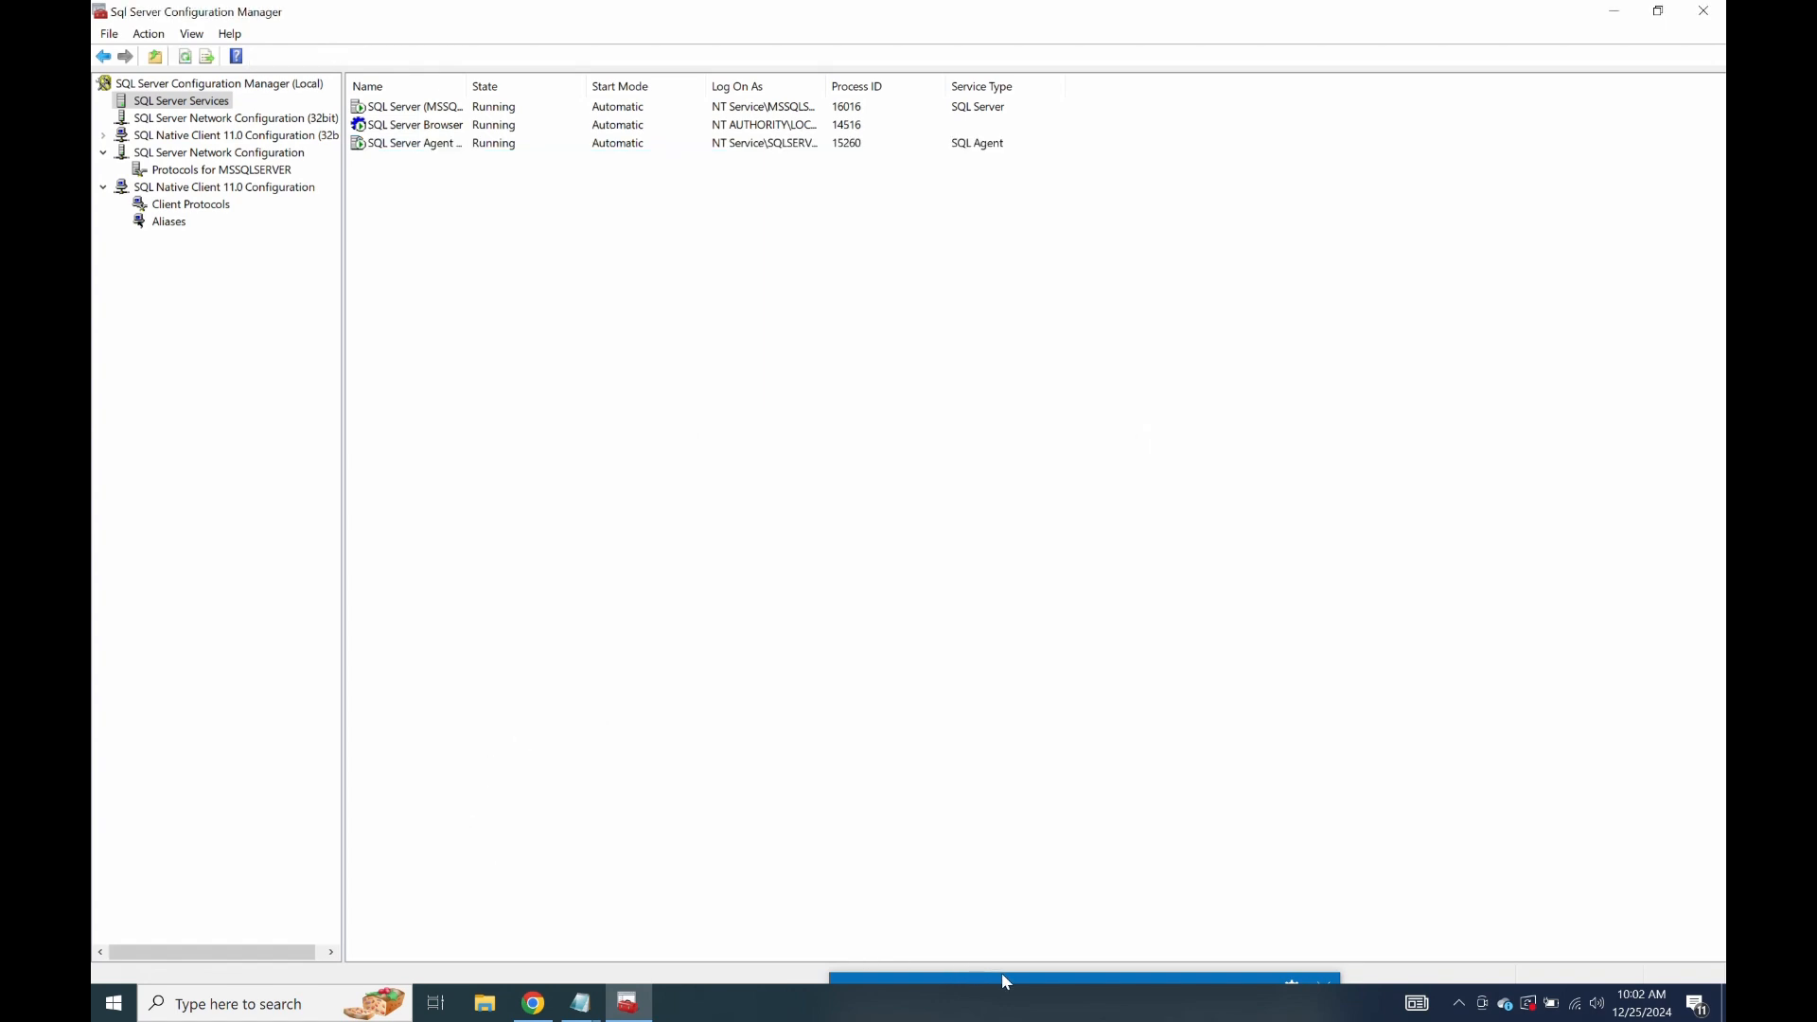
mouse_move(1001, 973)
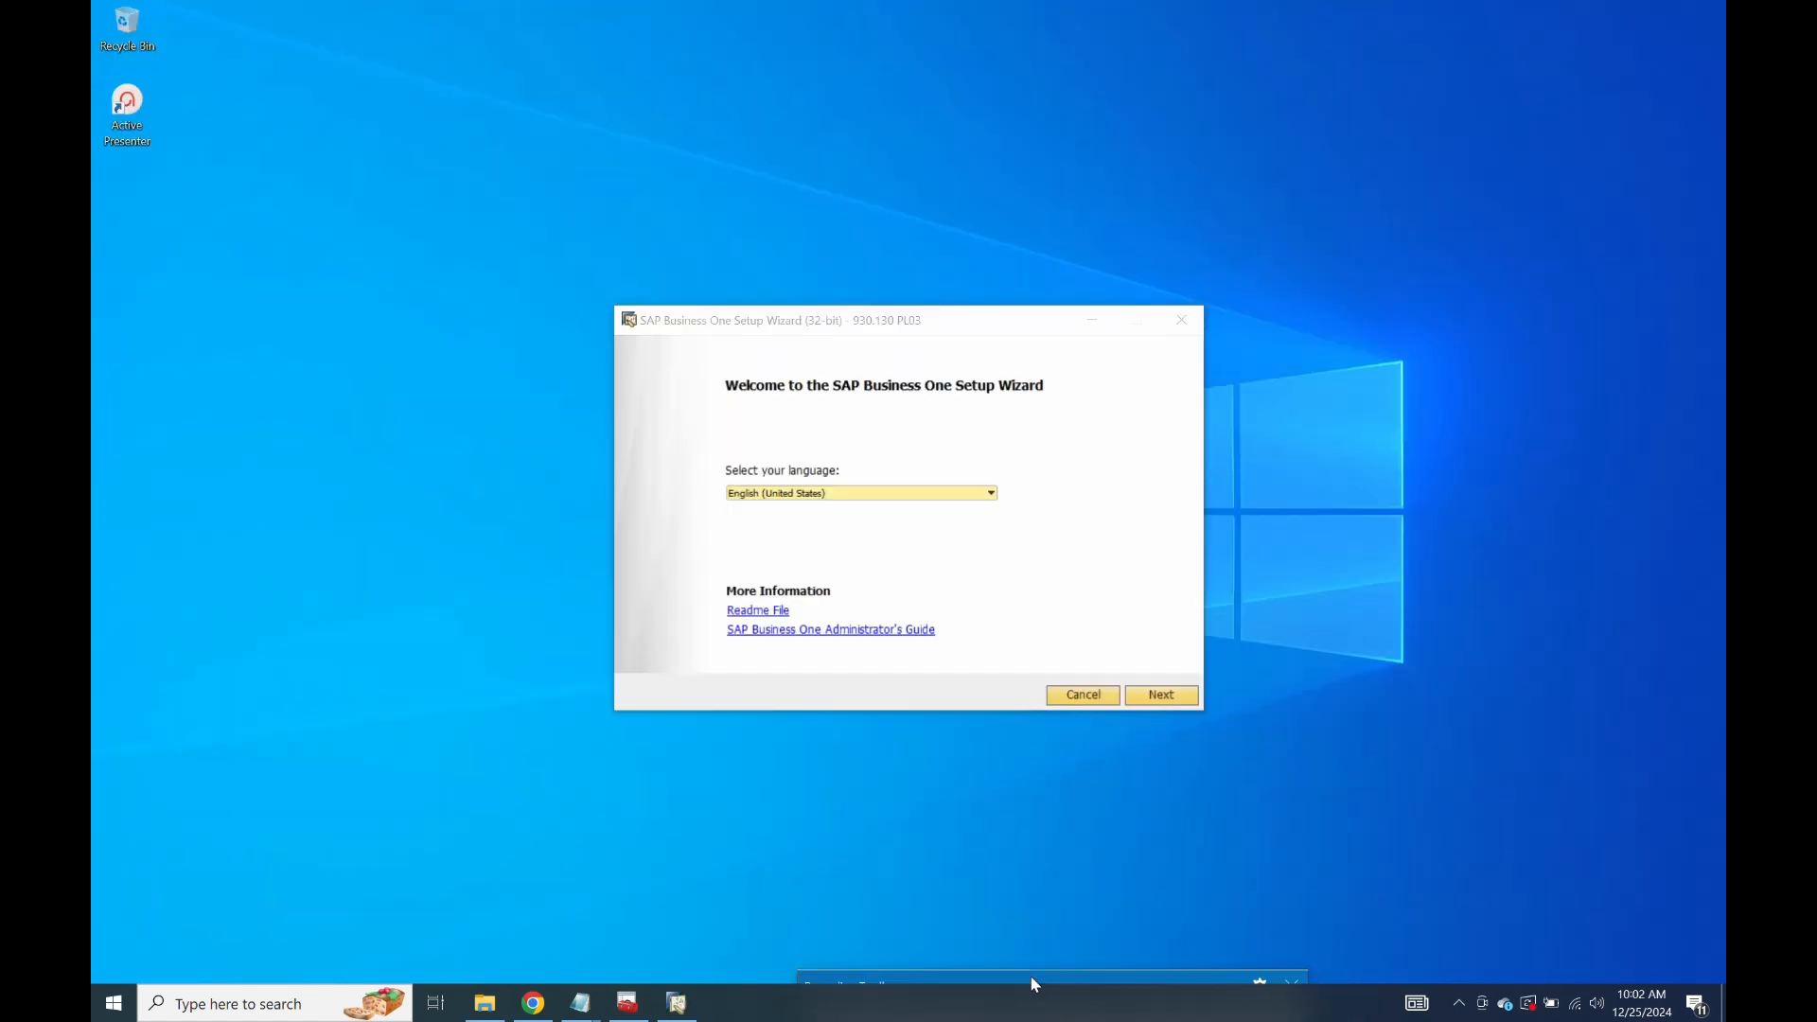
Start a new configuration with a local landscape directory and set its password.
click(1162, 696)
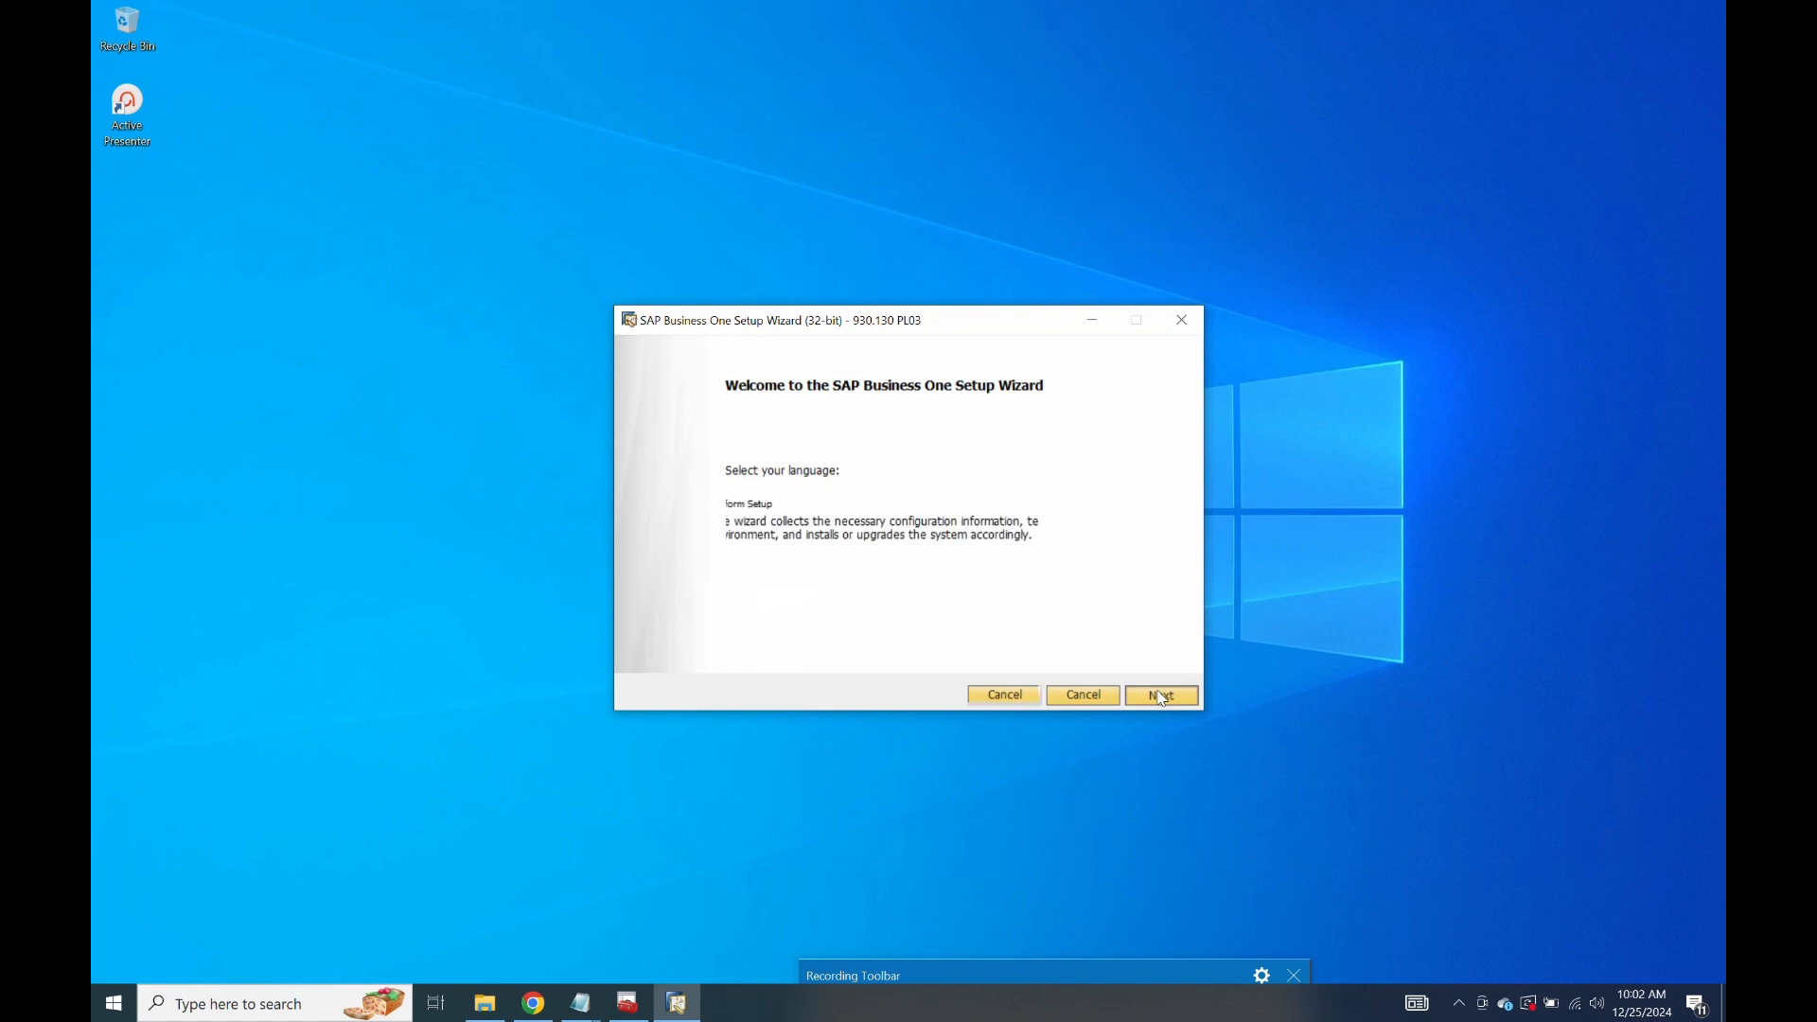
click(1164, 697)
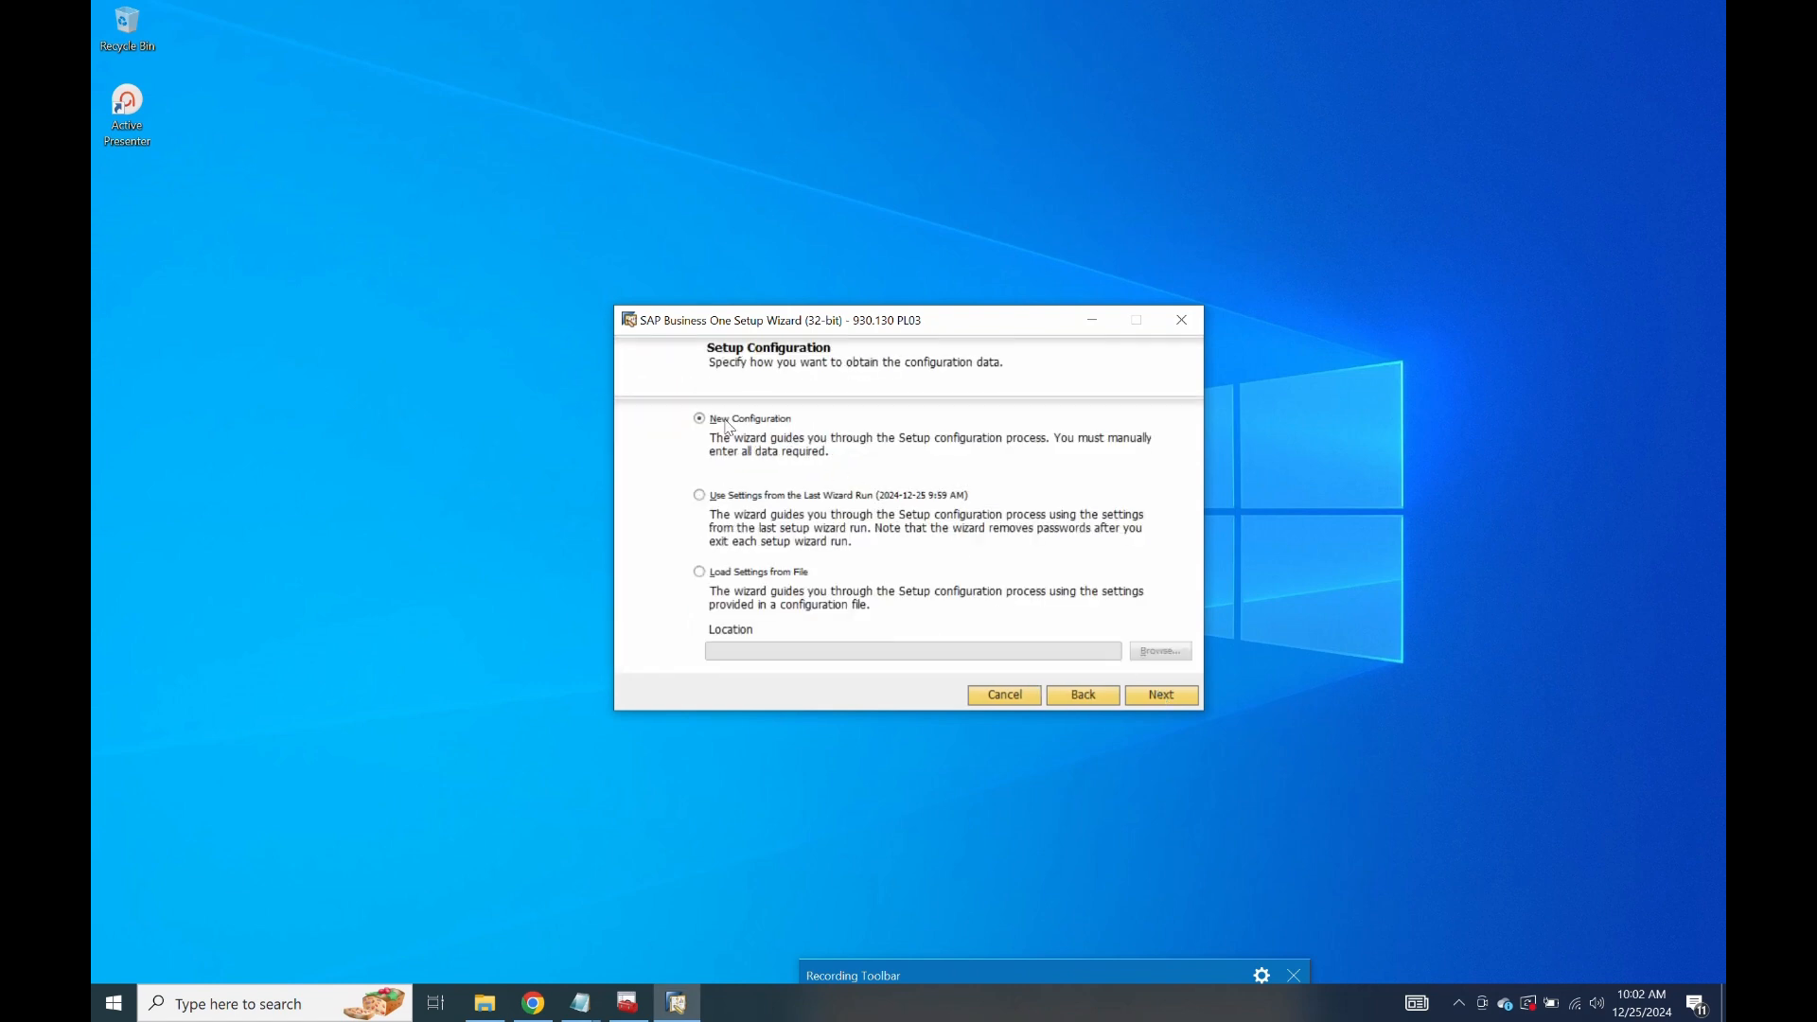
click(1167, 698)
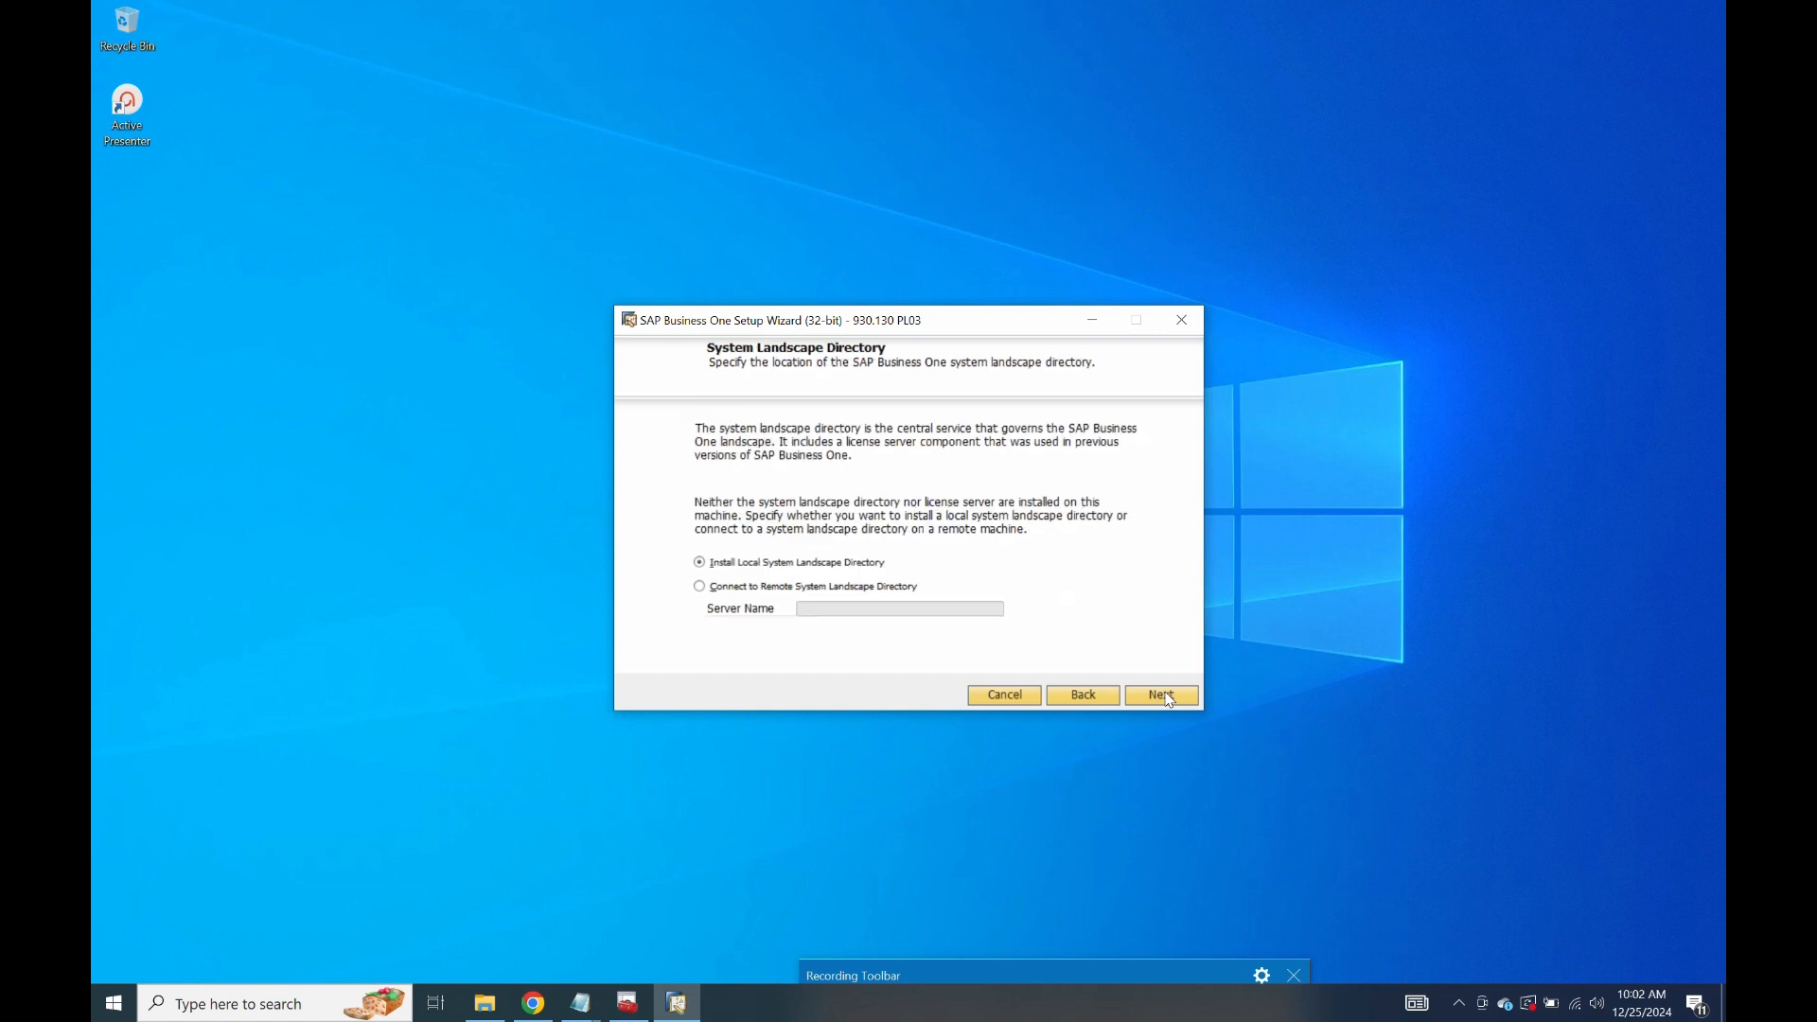
click(1167, 697)
text(**)
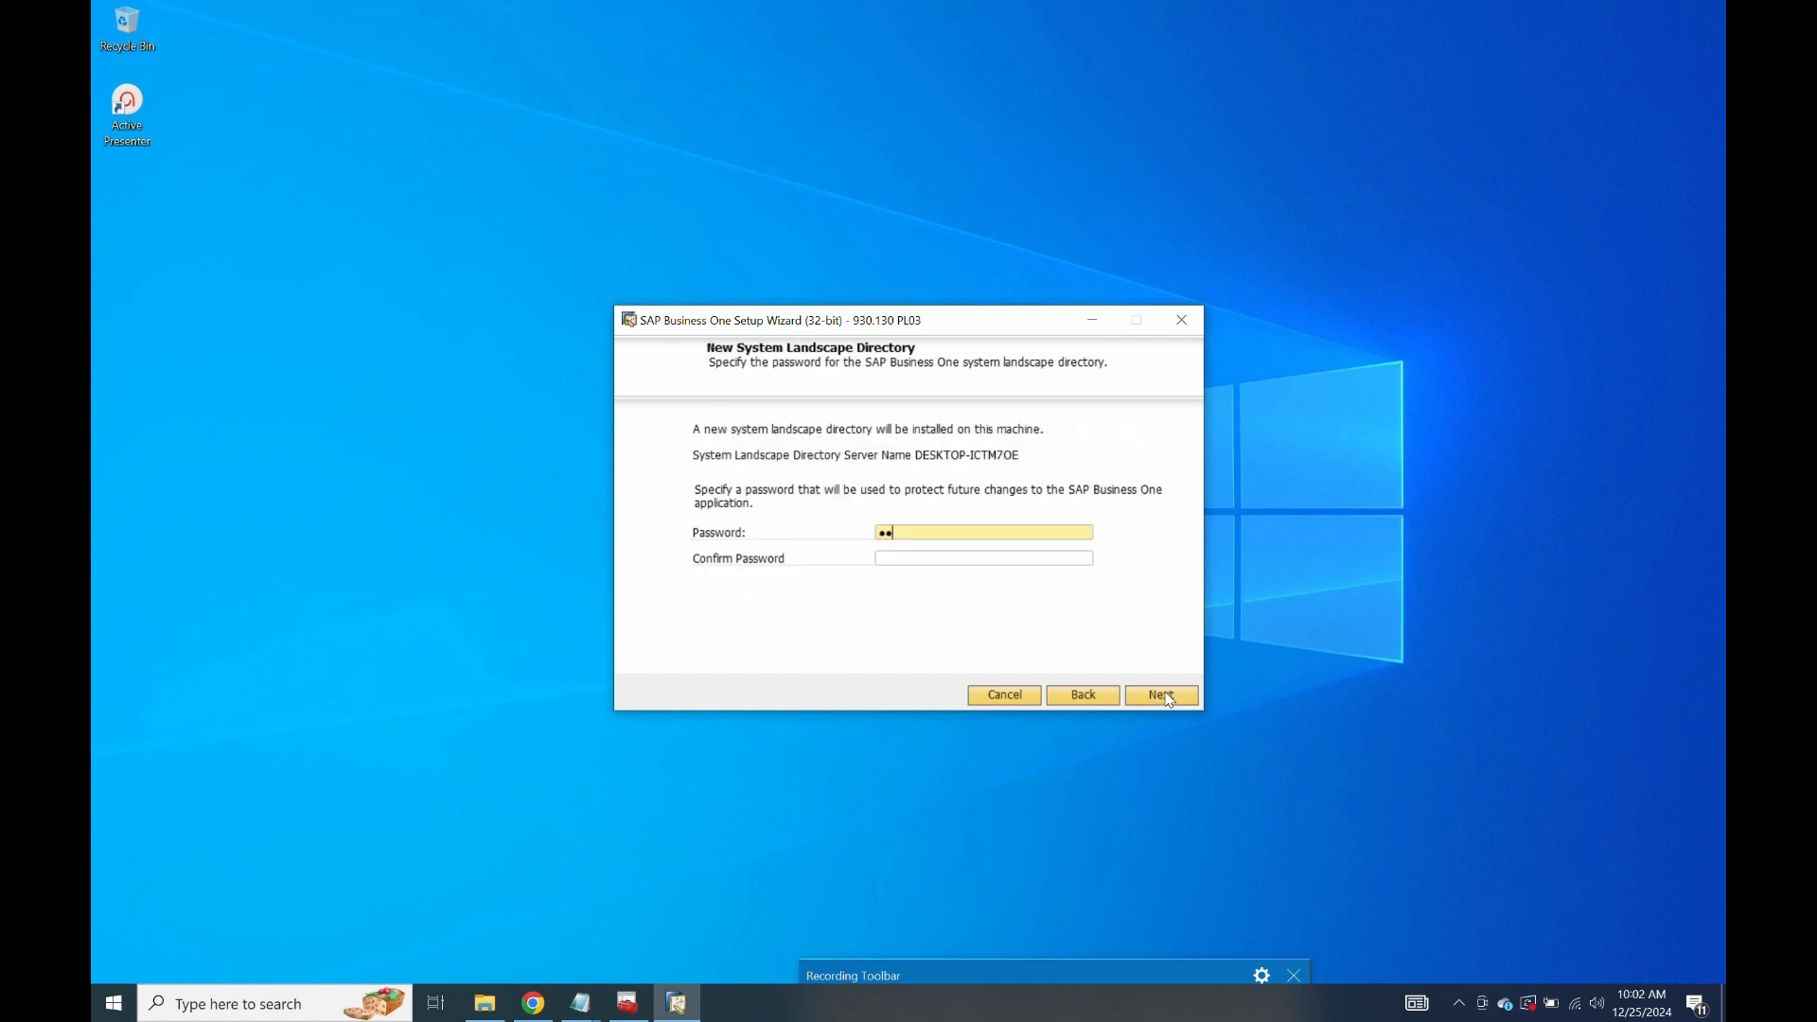
text(**)
key(Tab)
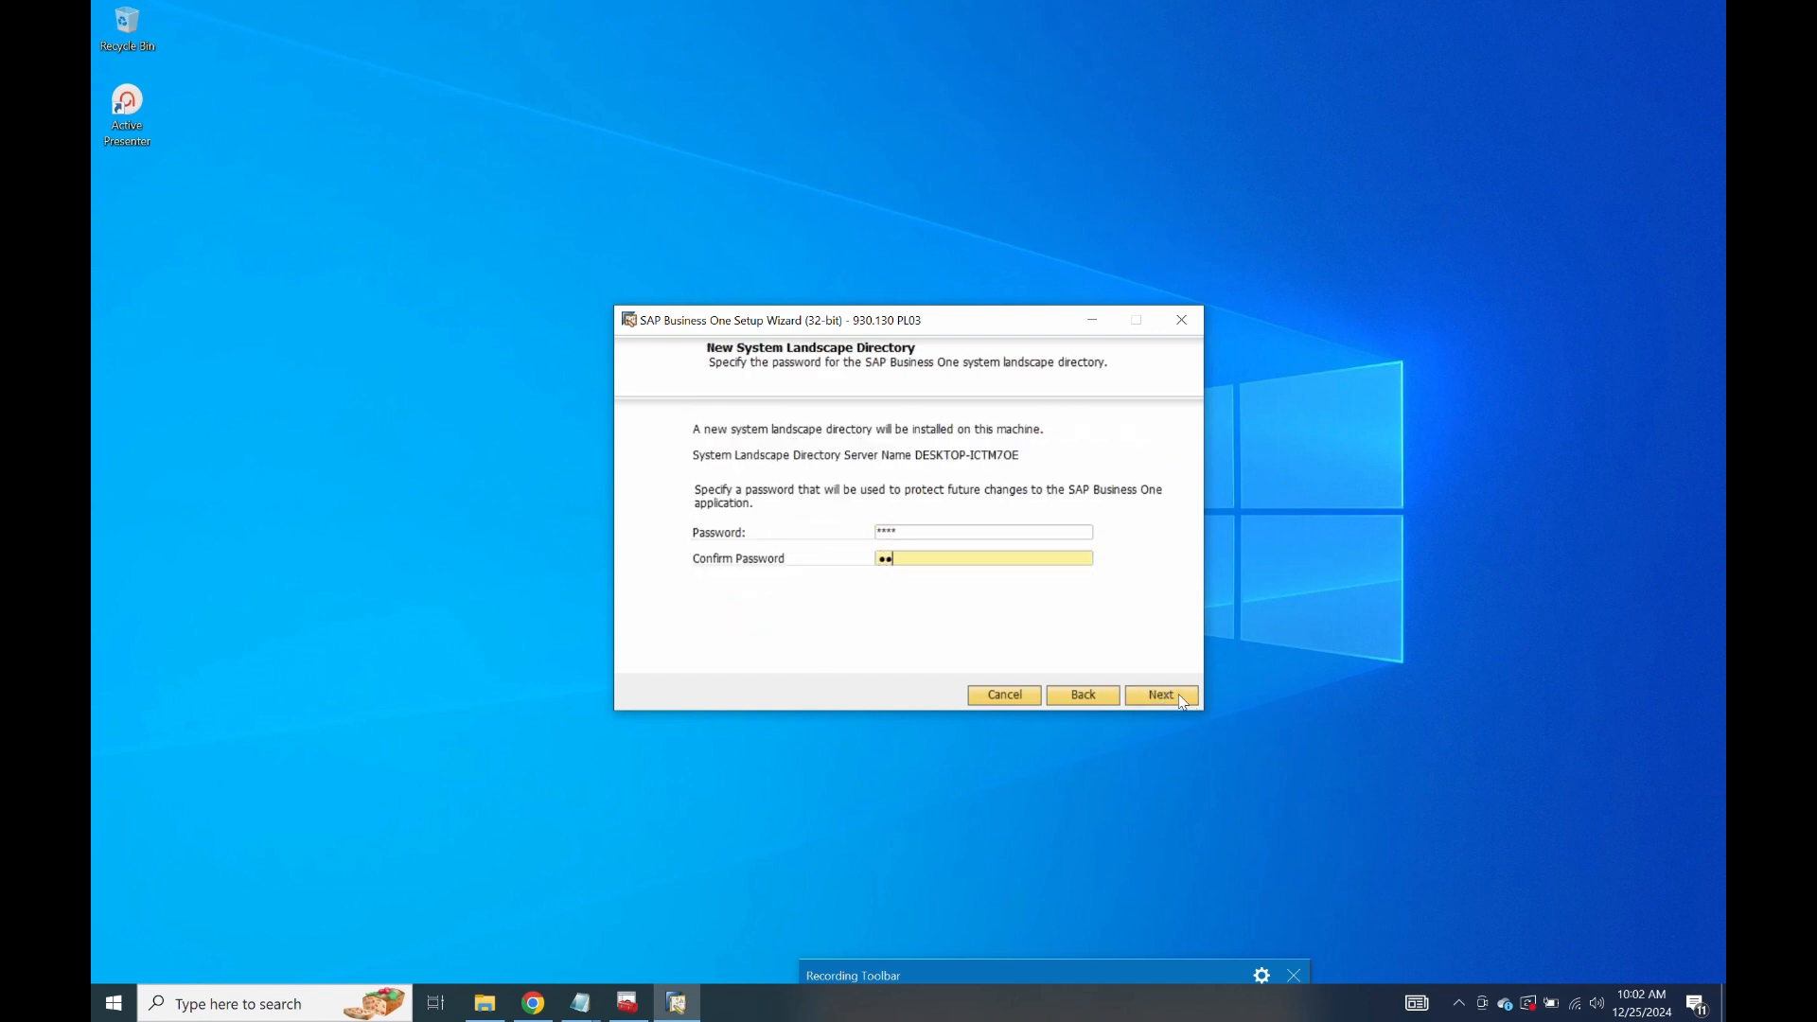
text(**)
click(1183, 702)
Register a database server with type MSSQL_2016 and begin entering the server name.
click(996, 512)
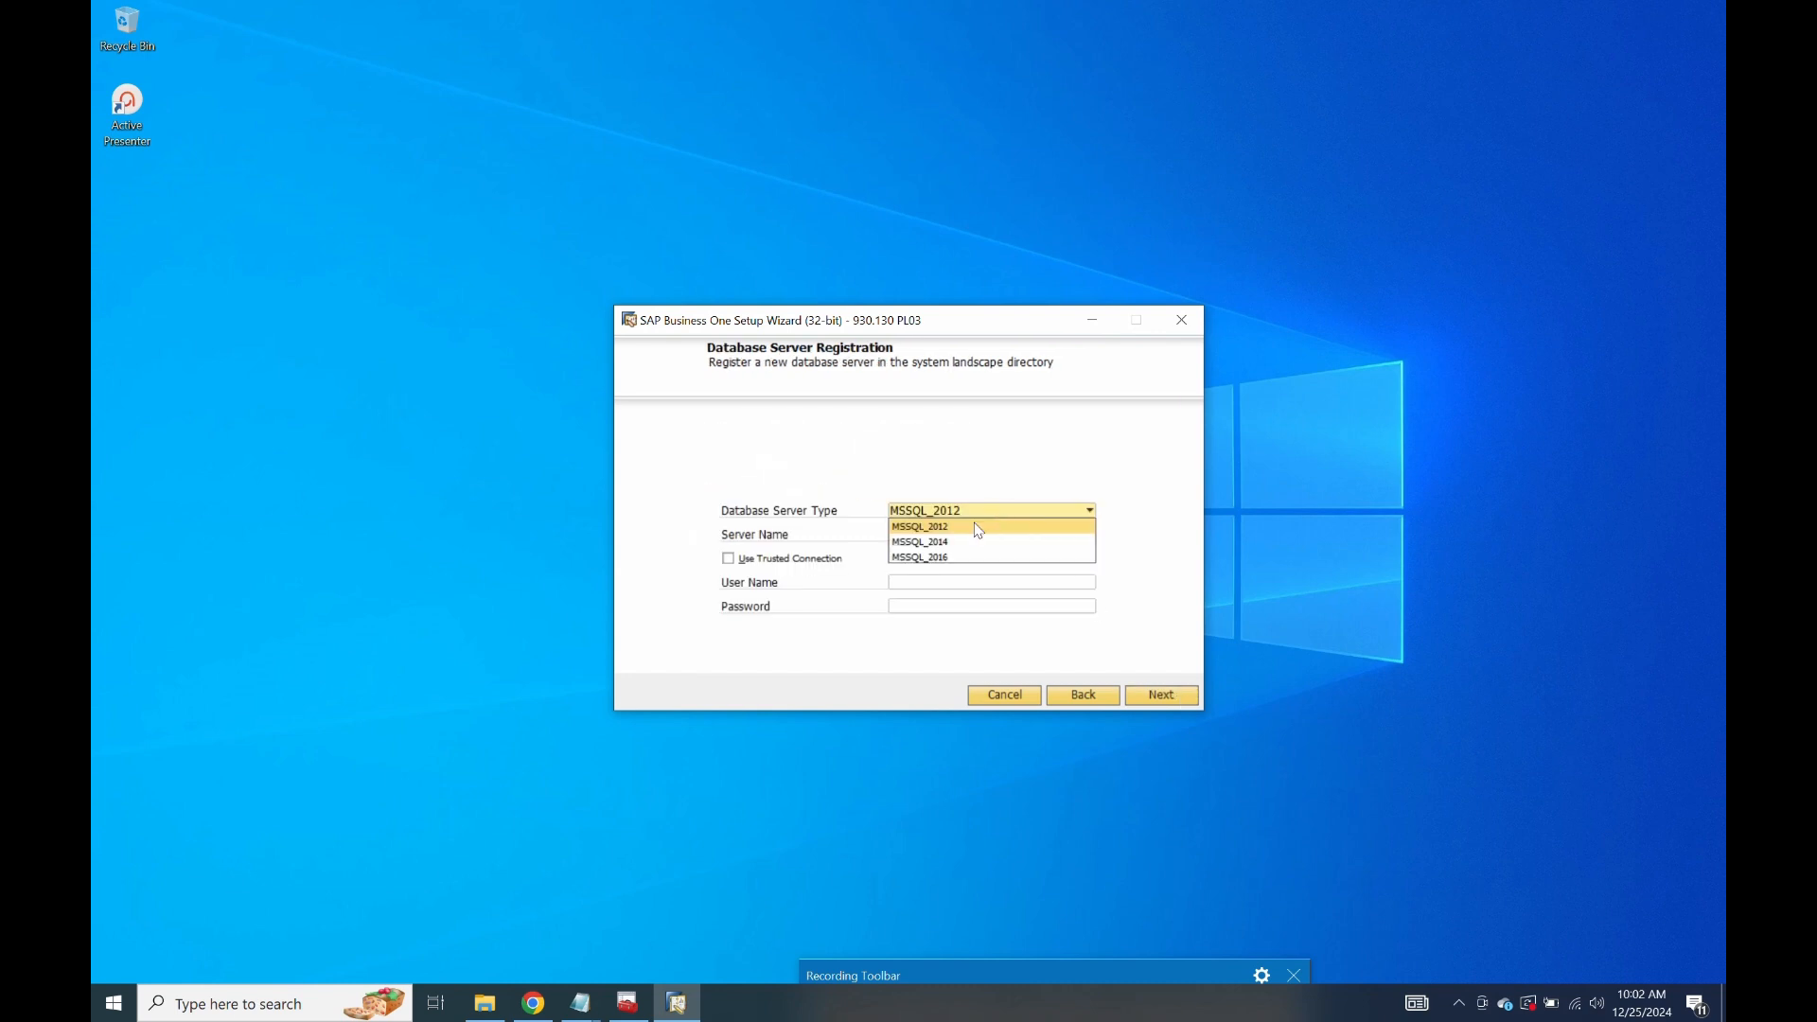
click(946, 558)
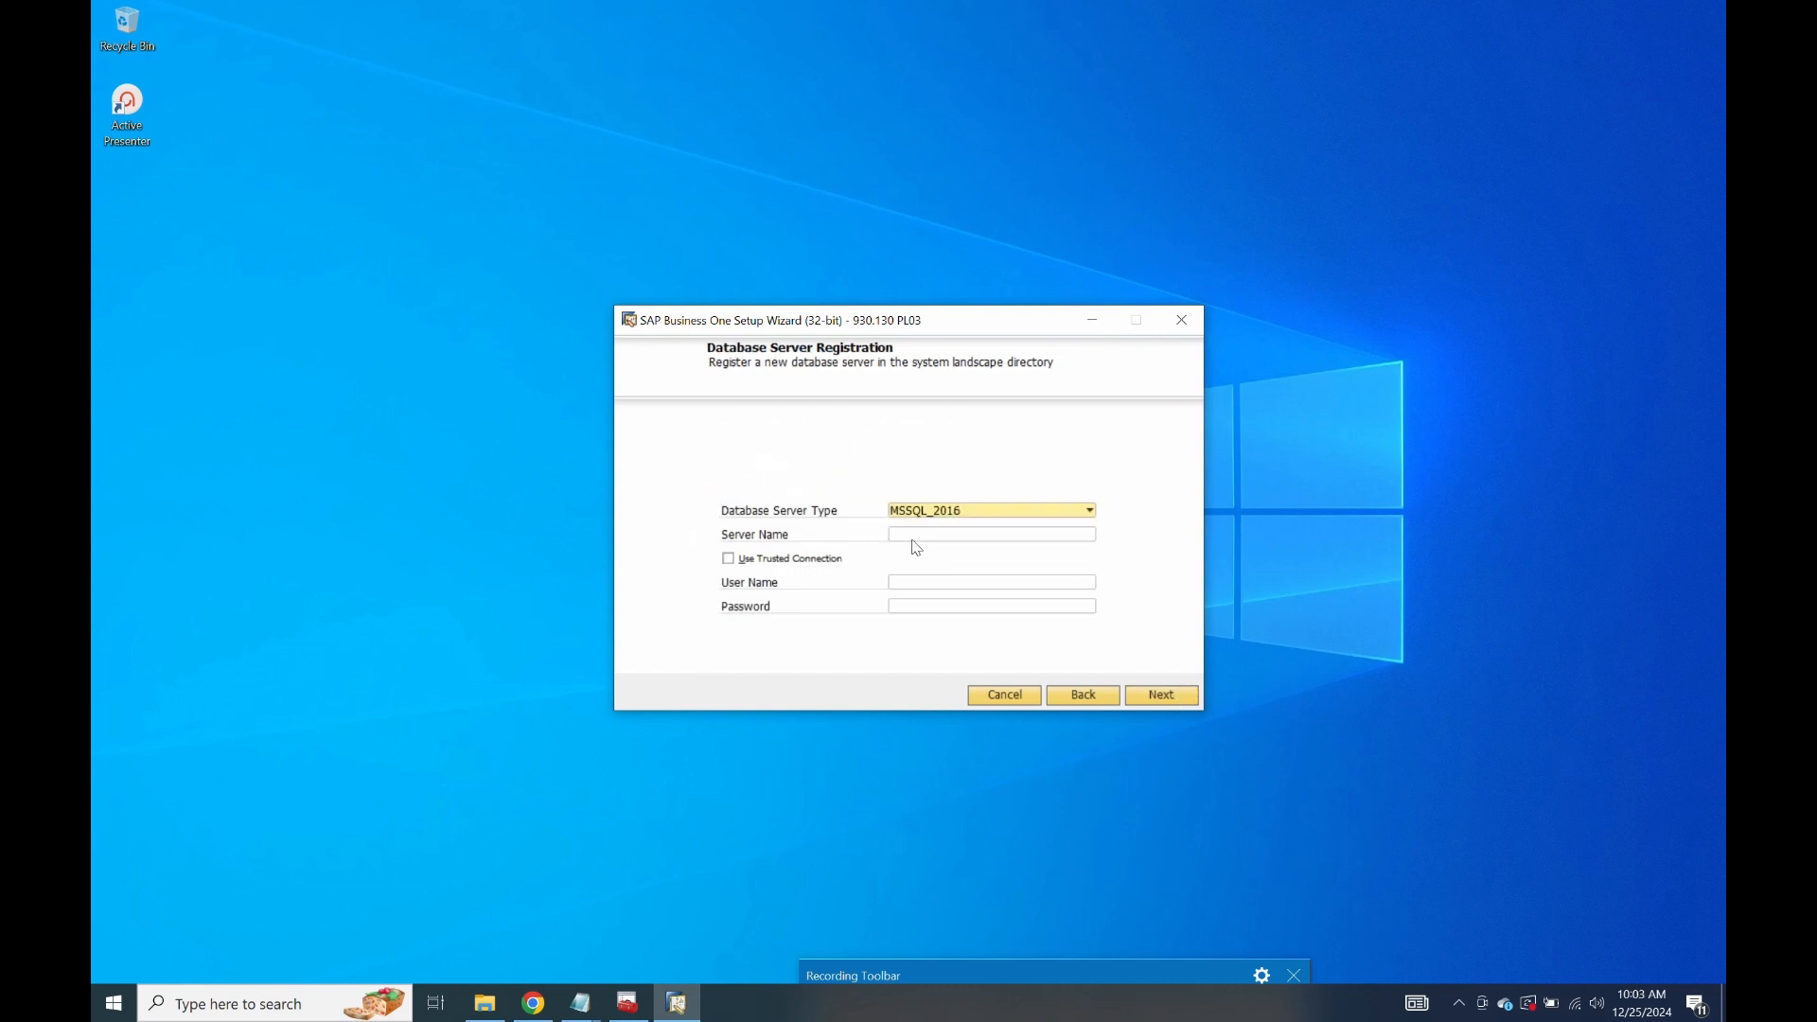
click(912, 540)
Look up the server name in SSMS, then register DESKTOP-ICTM7OE with a trusted connection.
key(super)
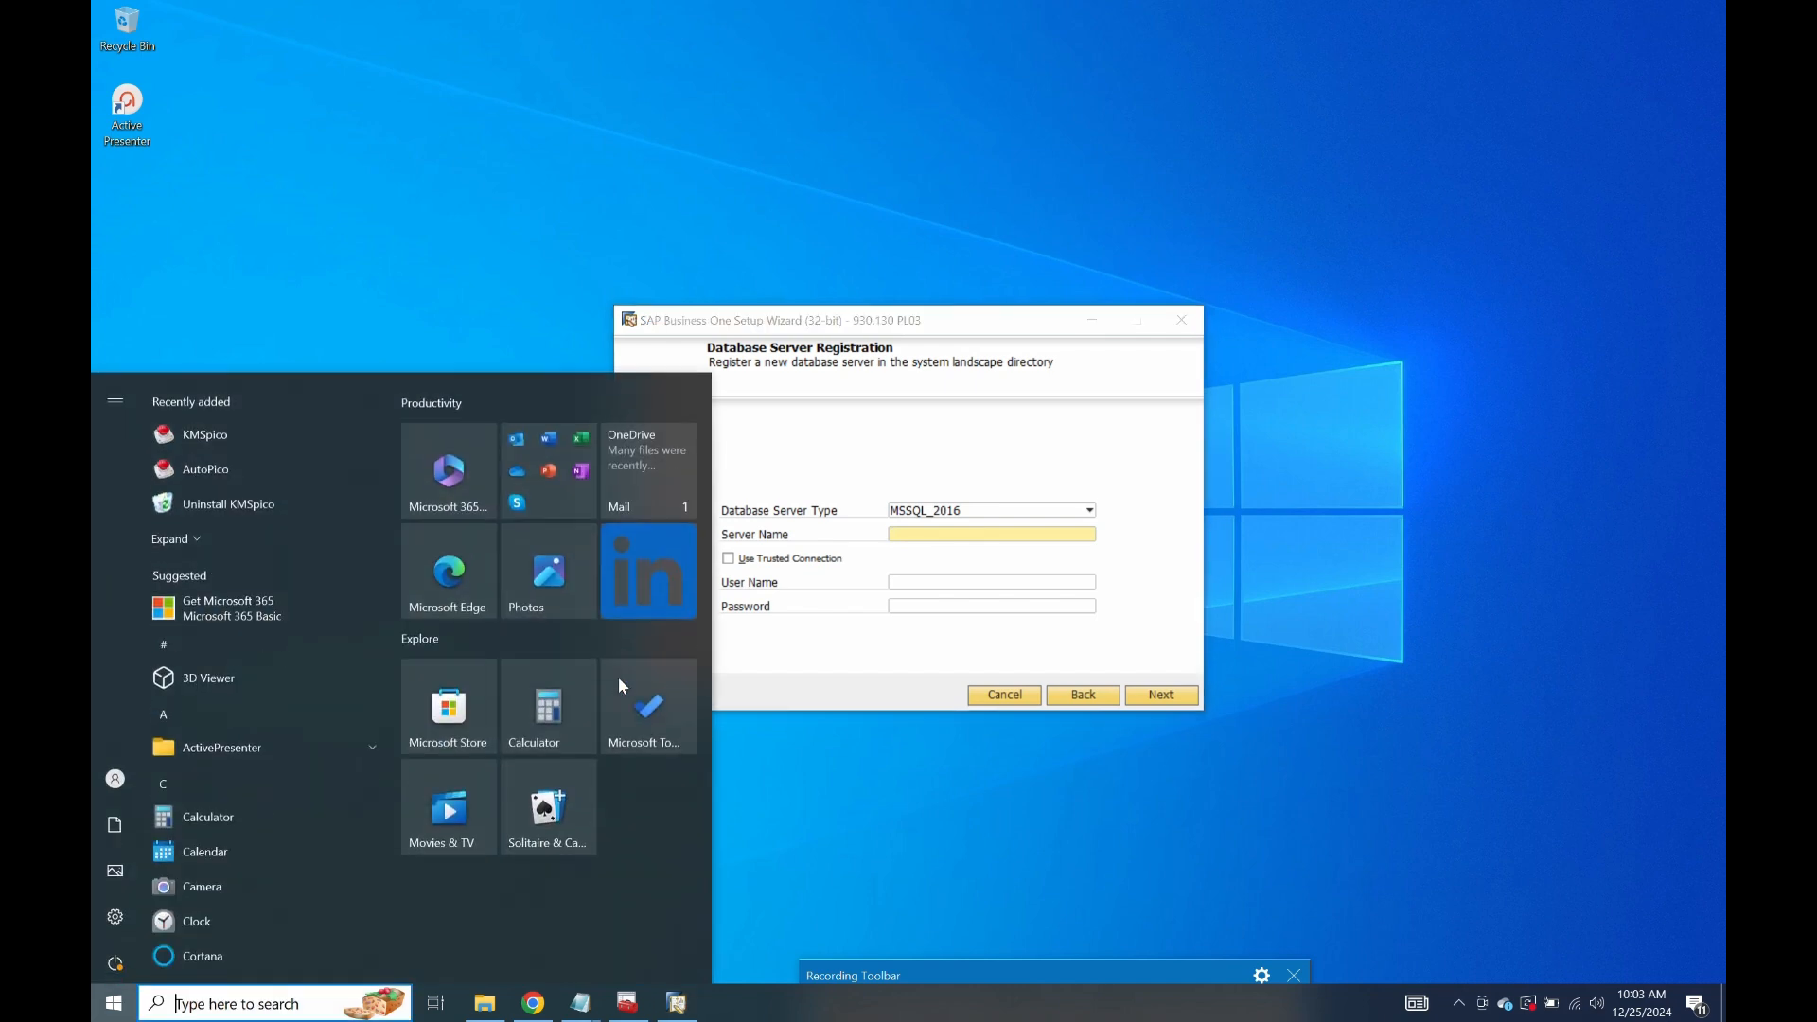
text(ssms)
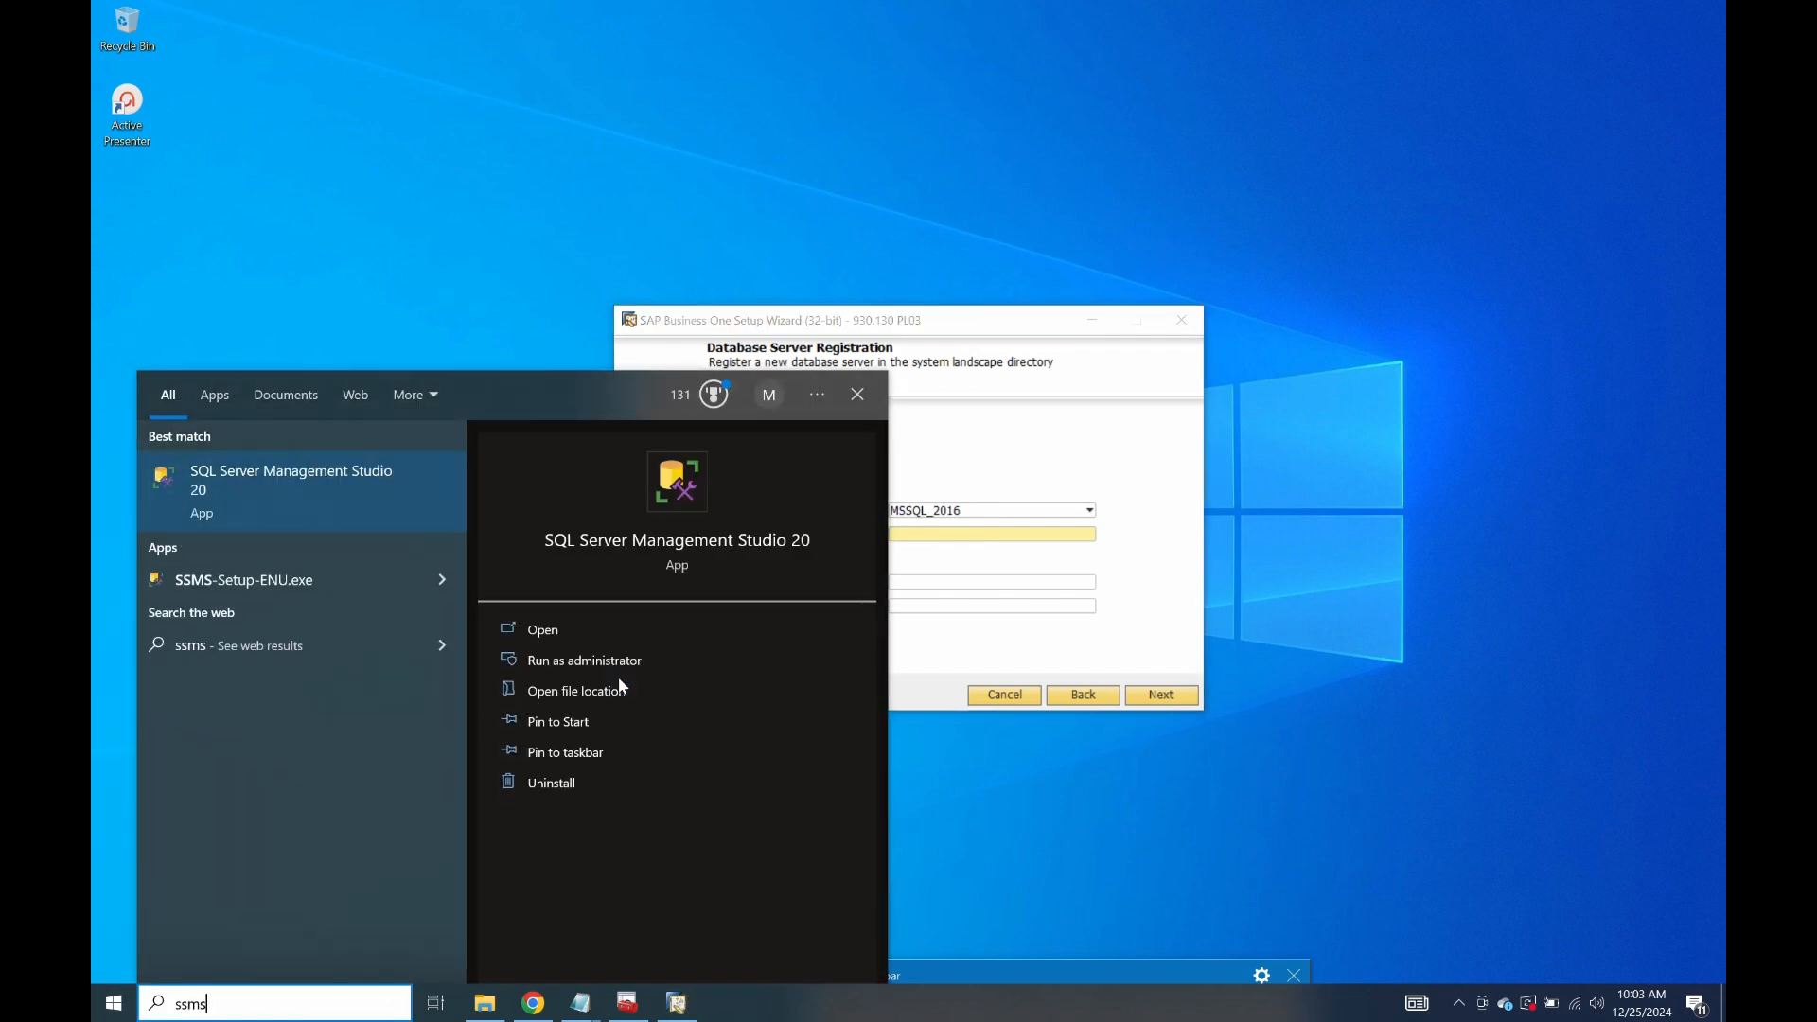
key(Return)
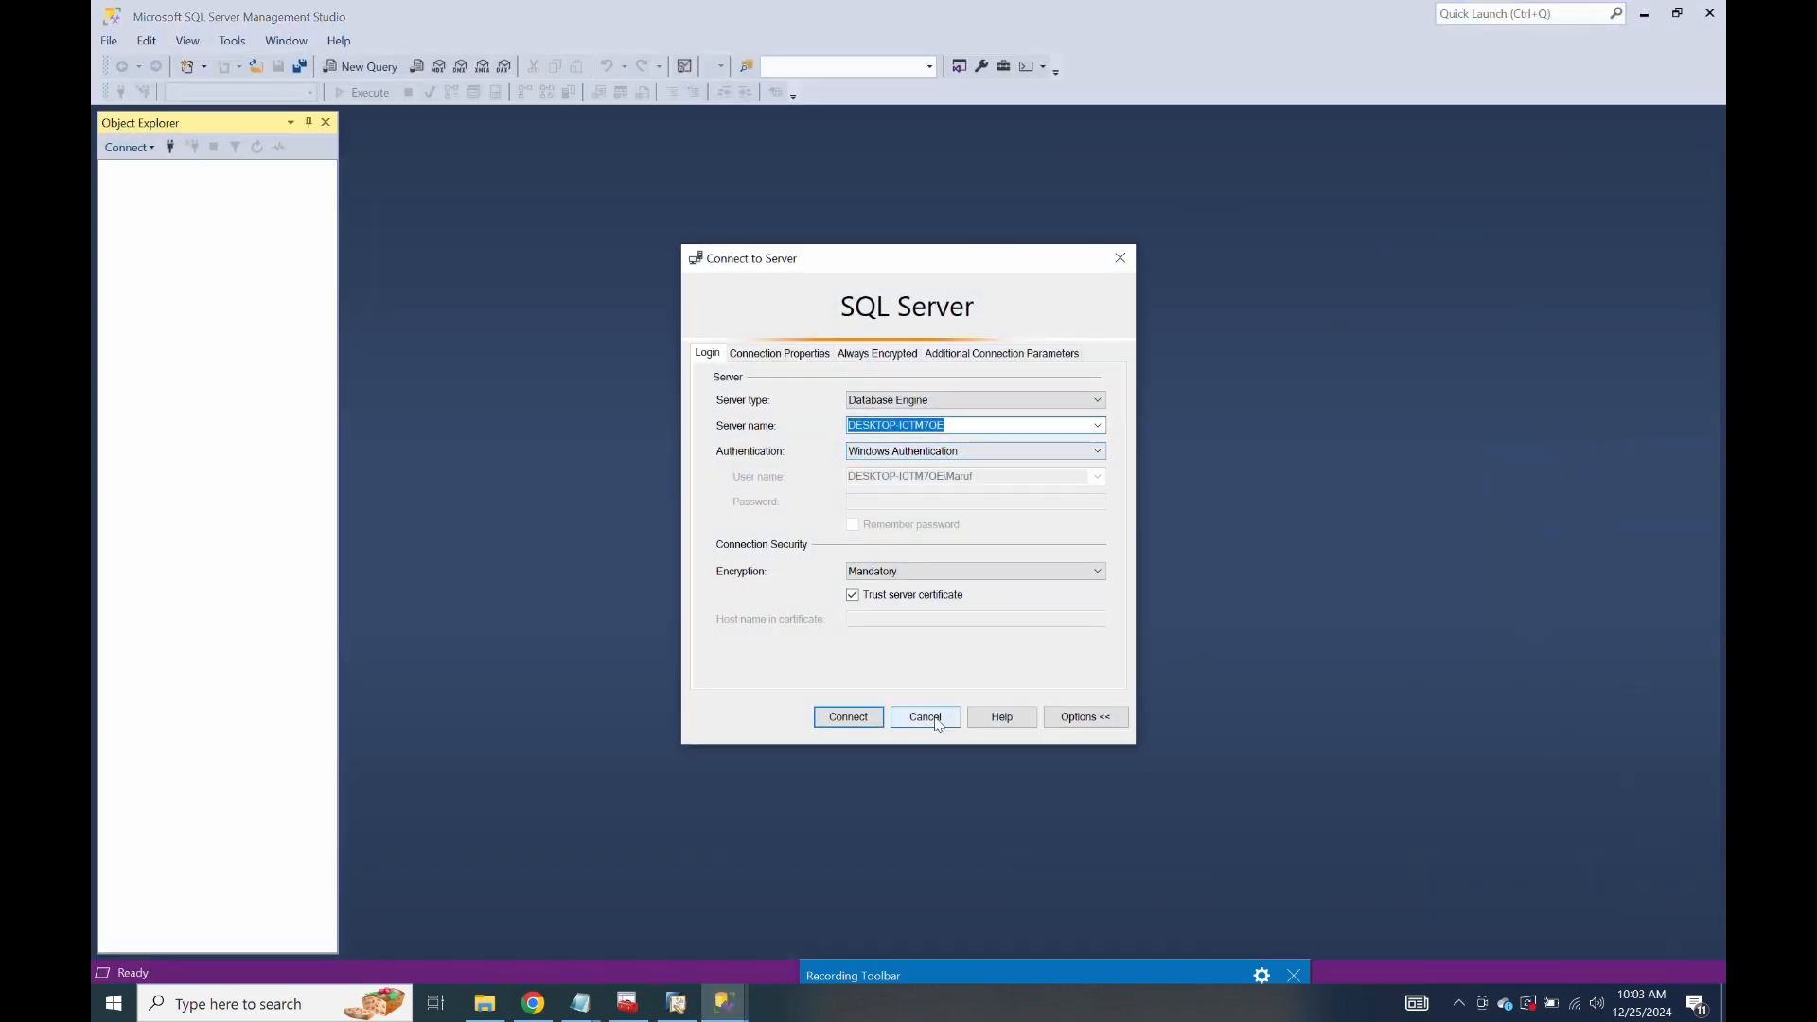
click(926, 717)
click(1721, 16)
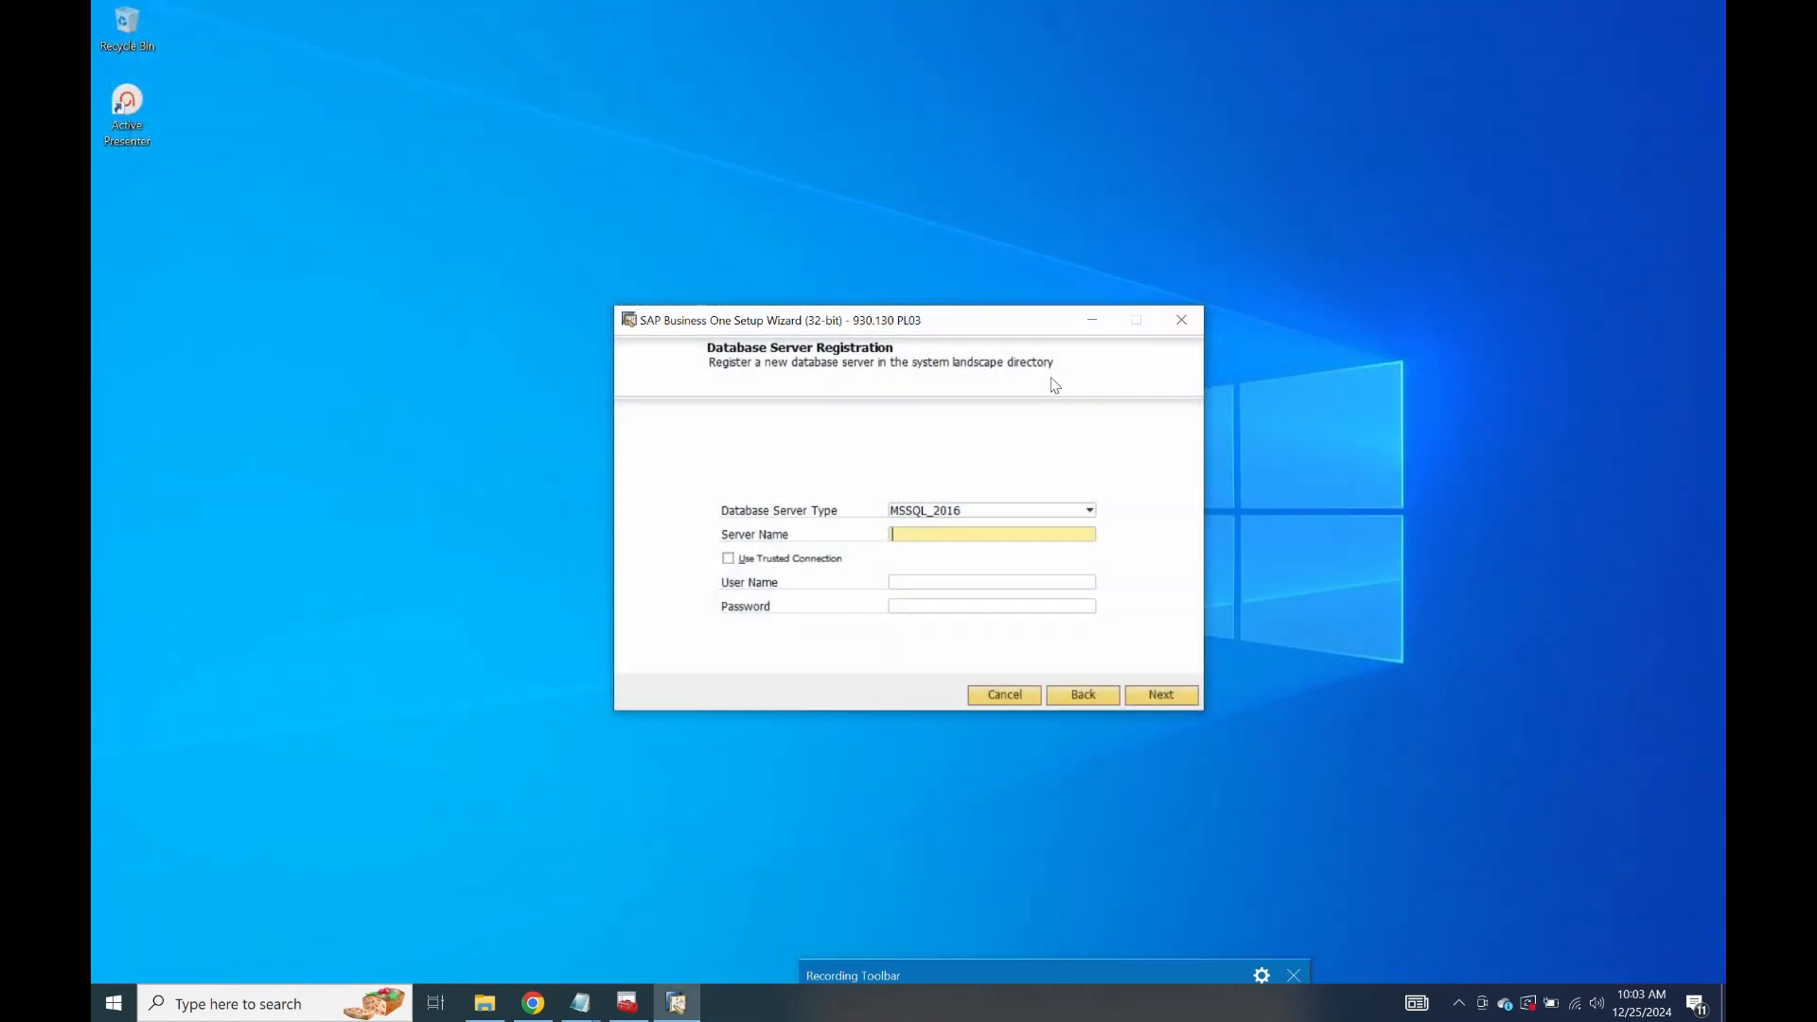
click(729, 558)
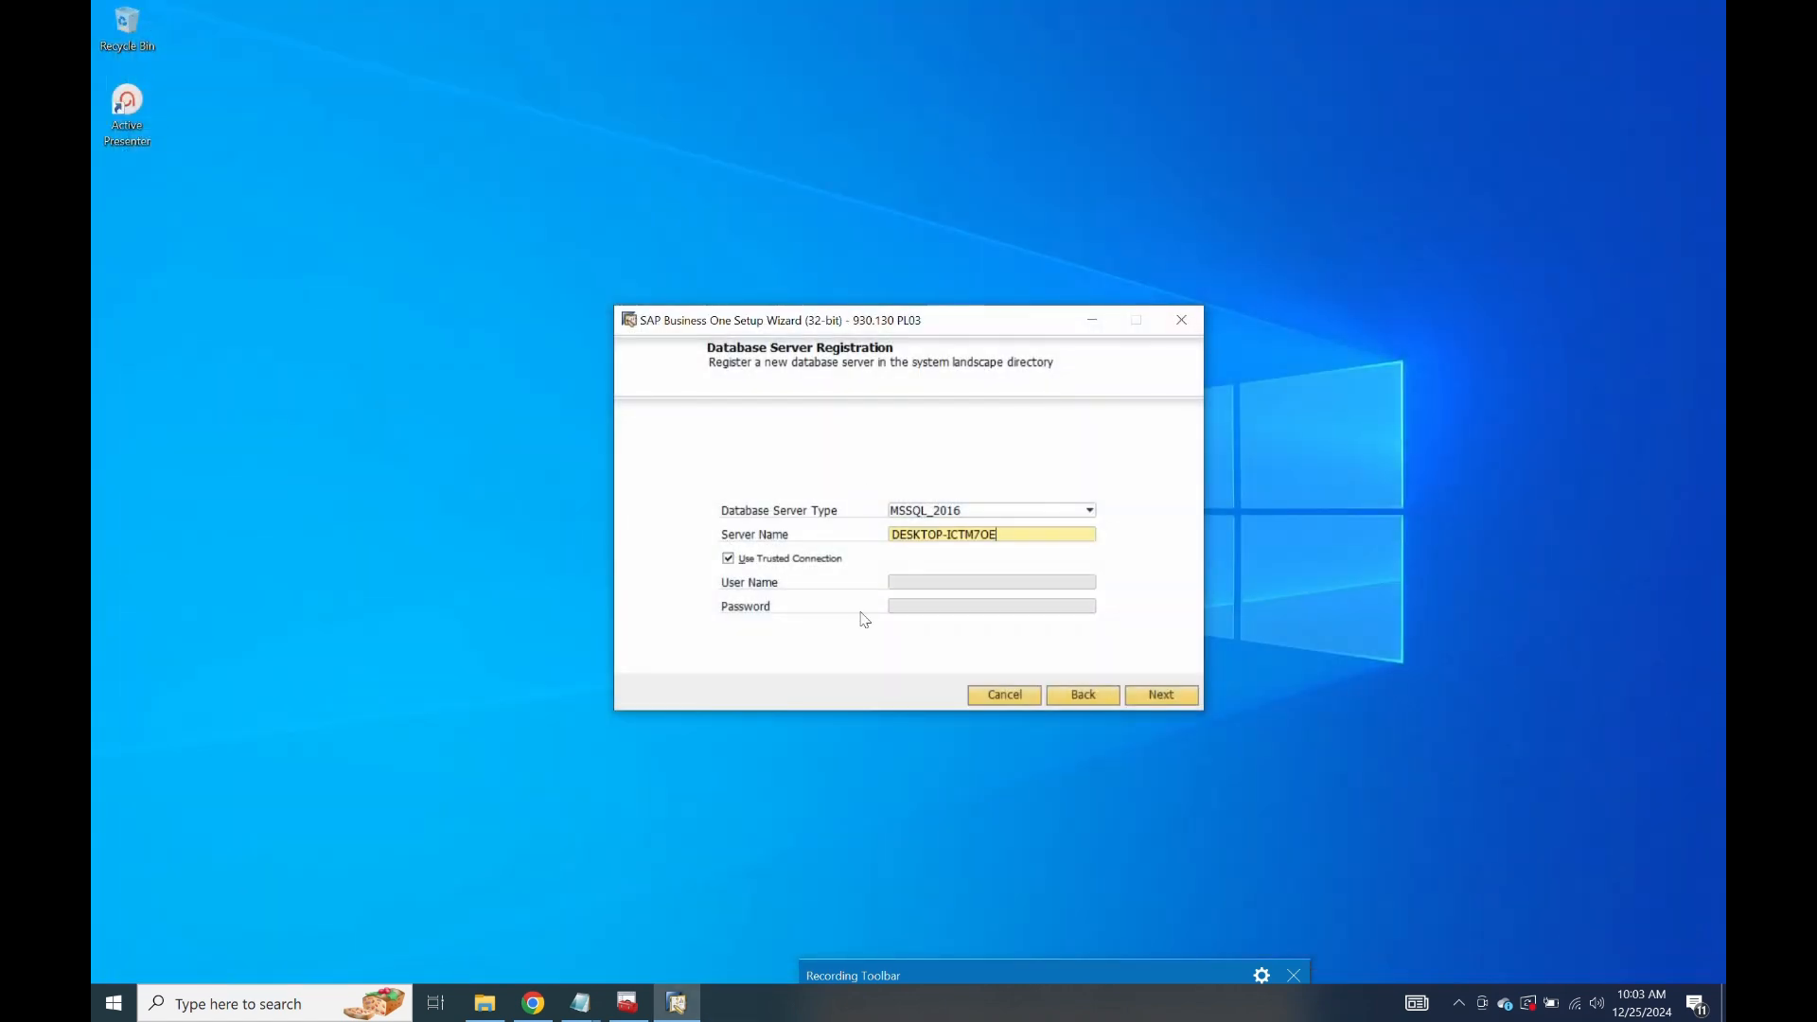
click(1160, 697)
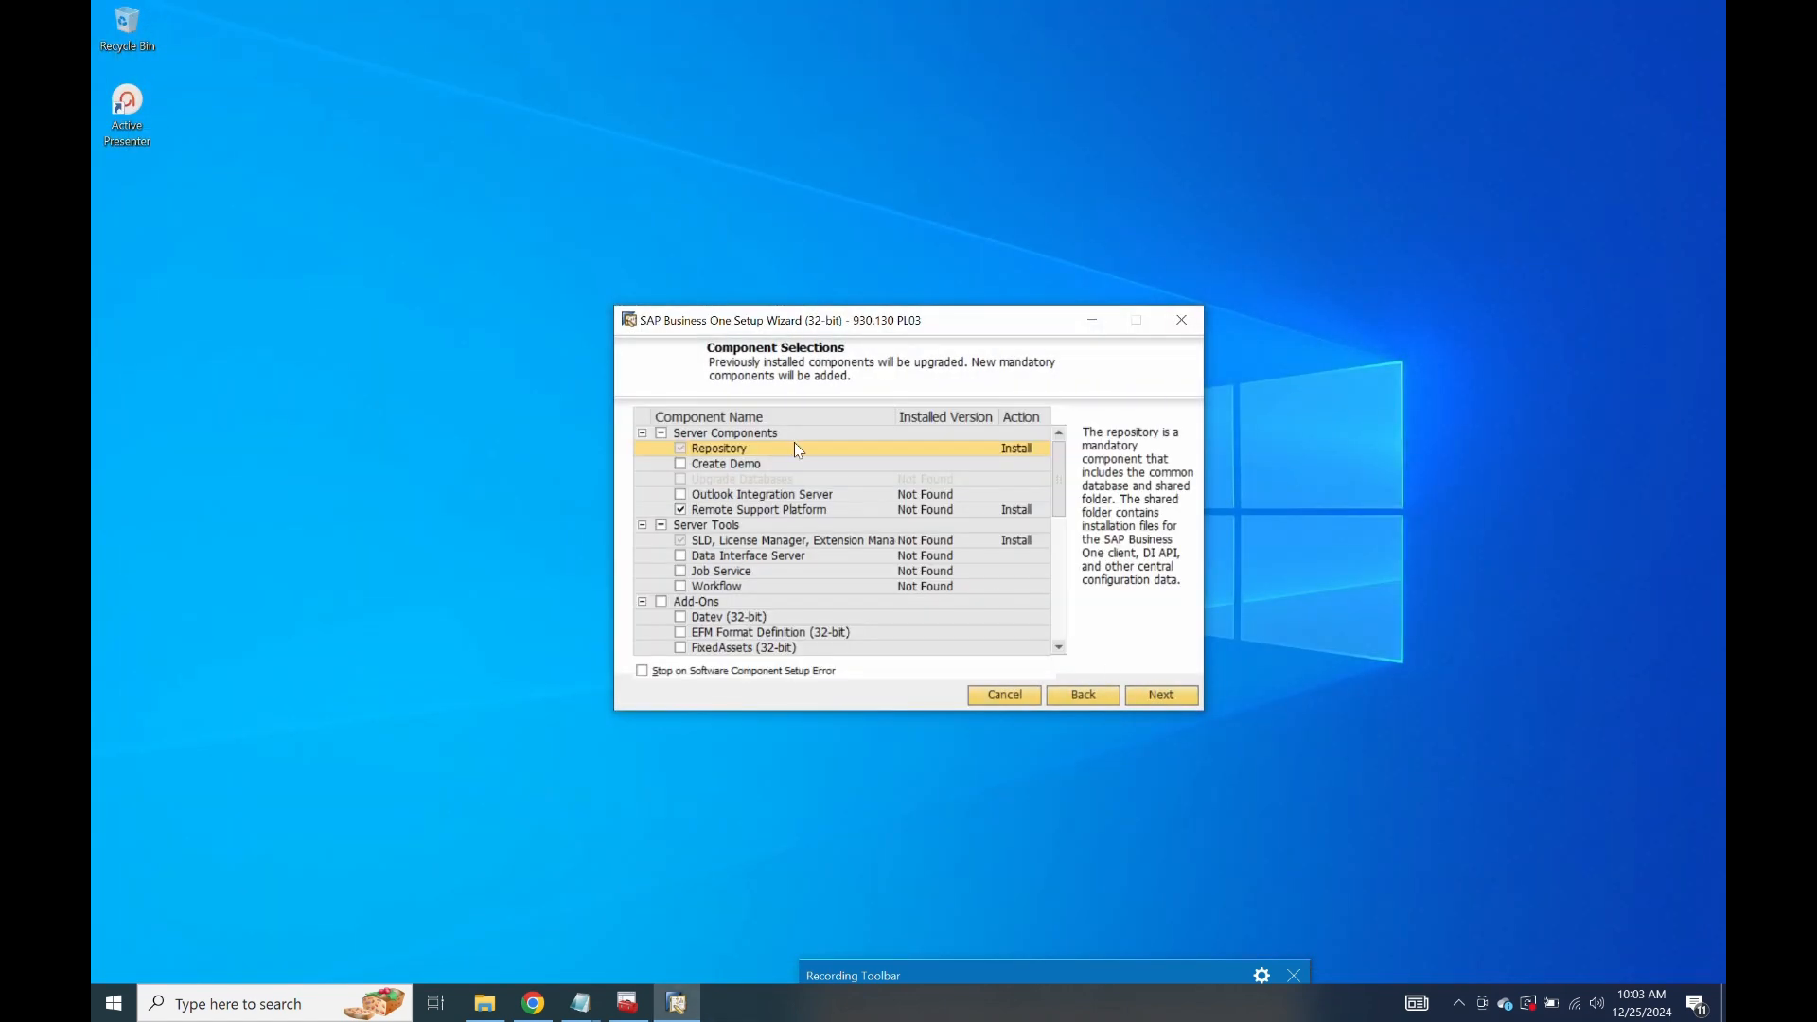
Include Create Demo and Data Interface Server, and exclude Remote Support Platform.
click(681, 465)
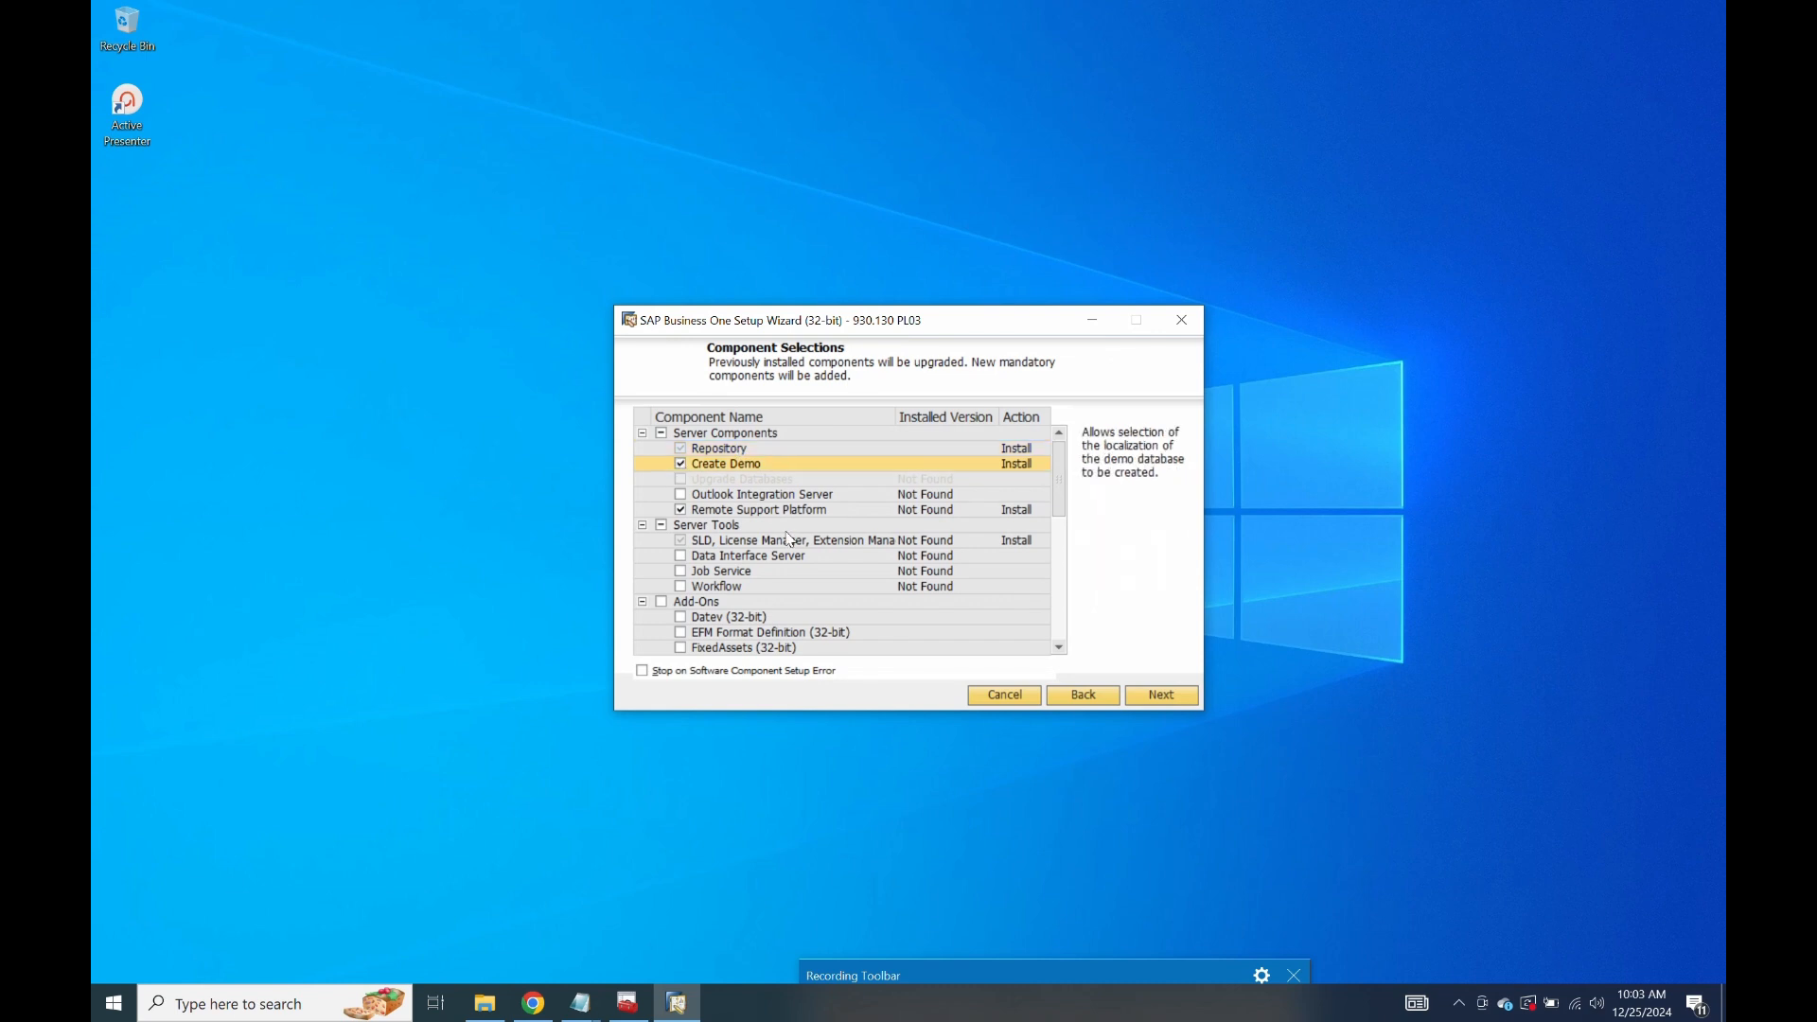
click(681, 511)
scroll(681, 518, down, 3)
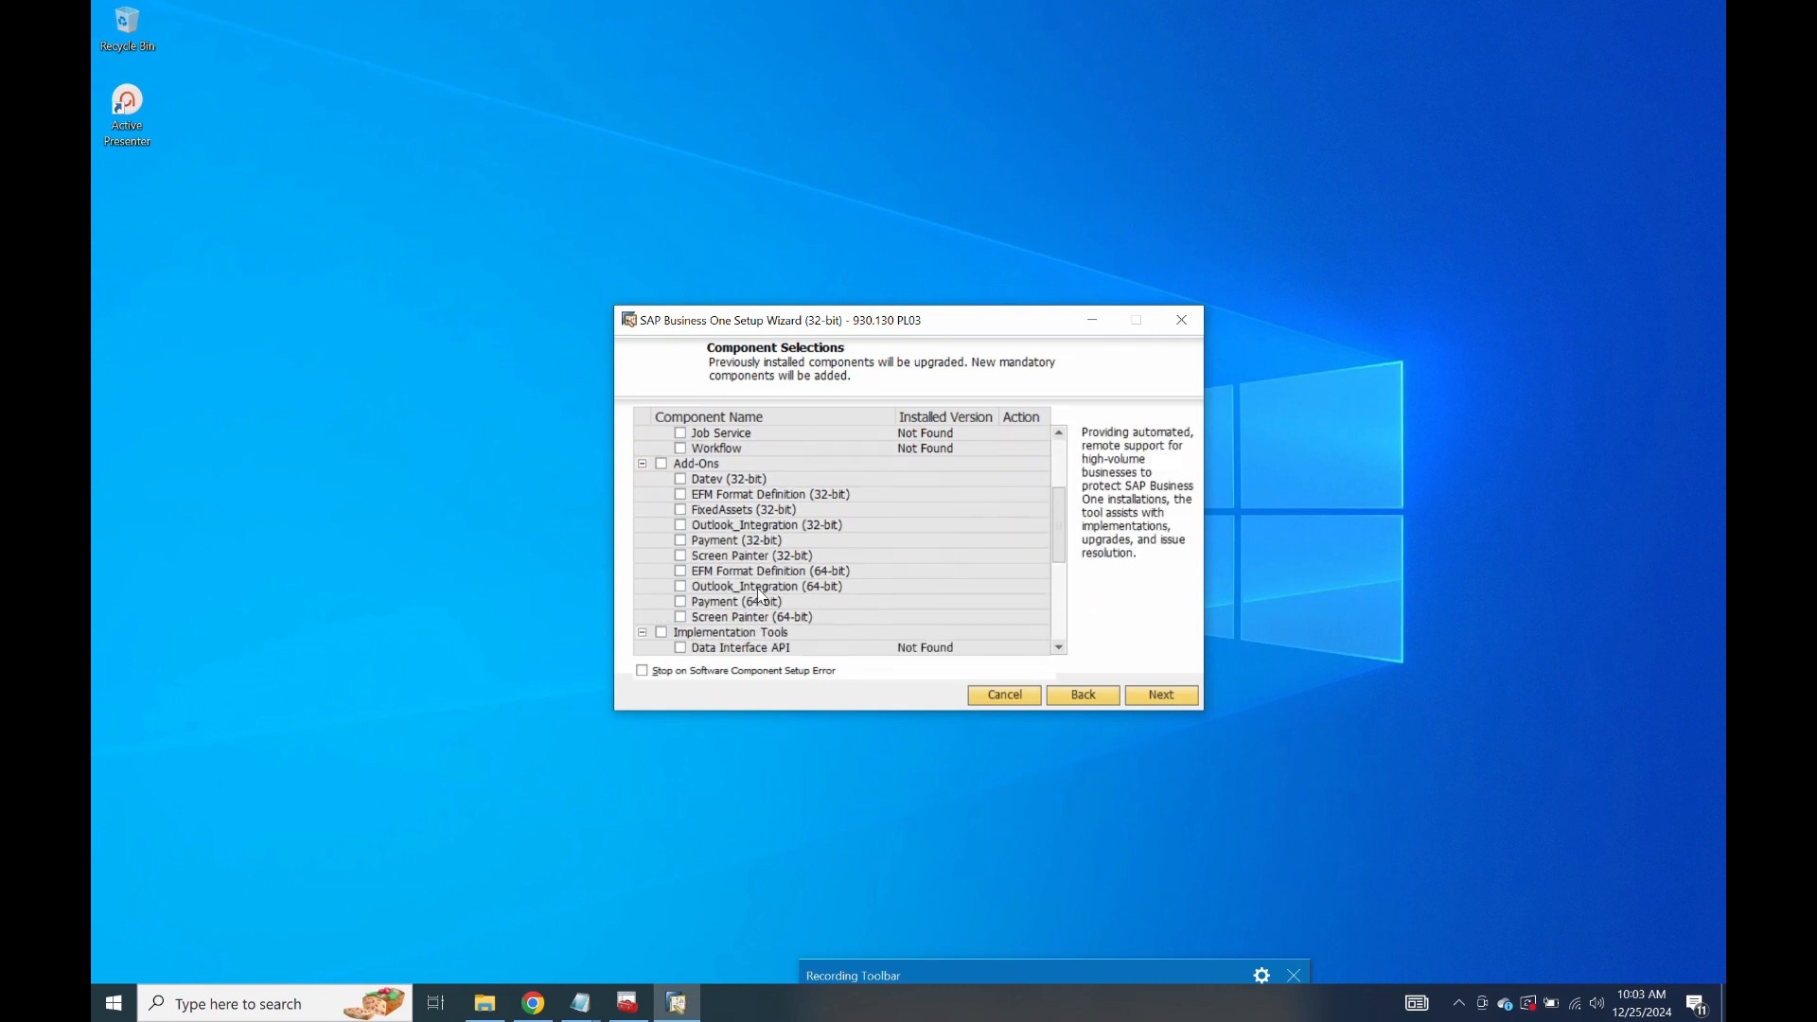
scroll(687, 487, up, 1)
click(681, 463)
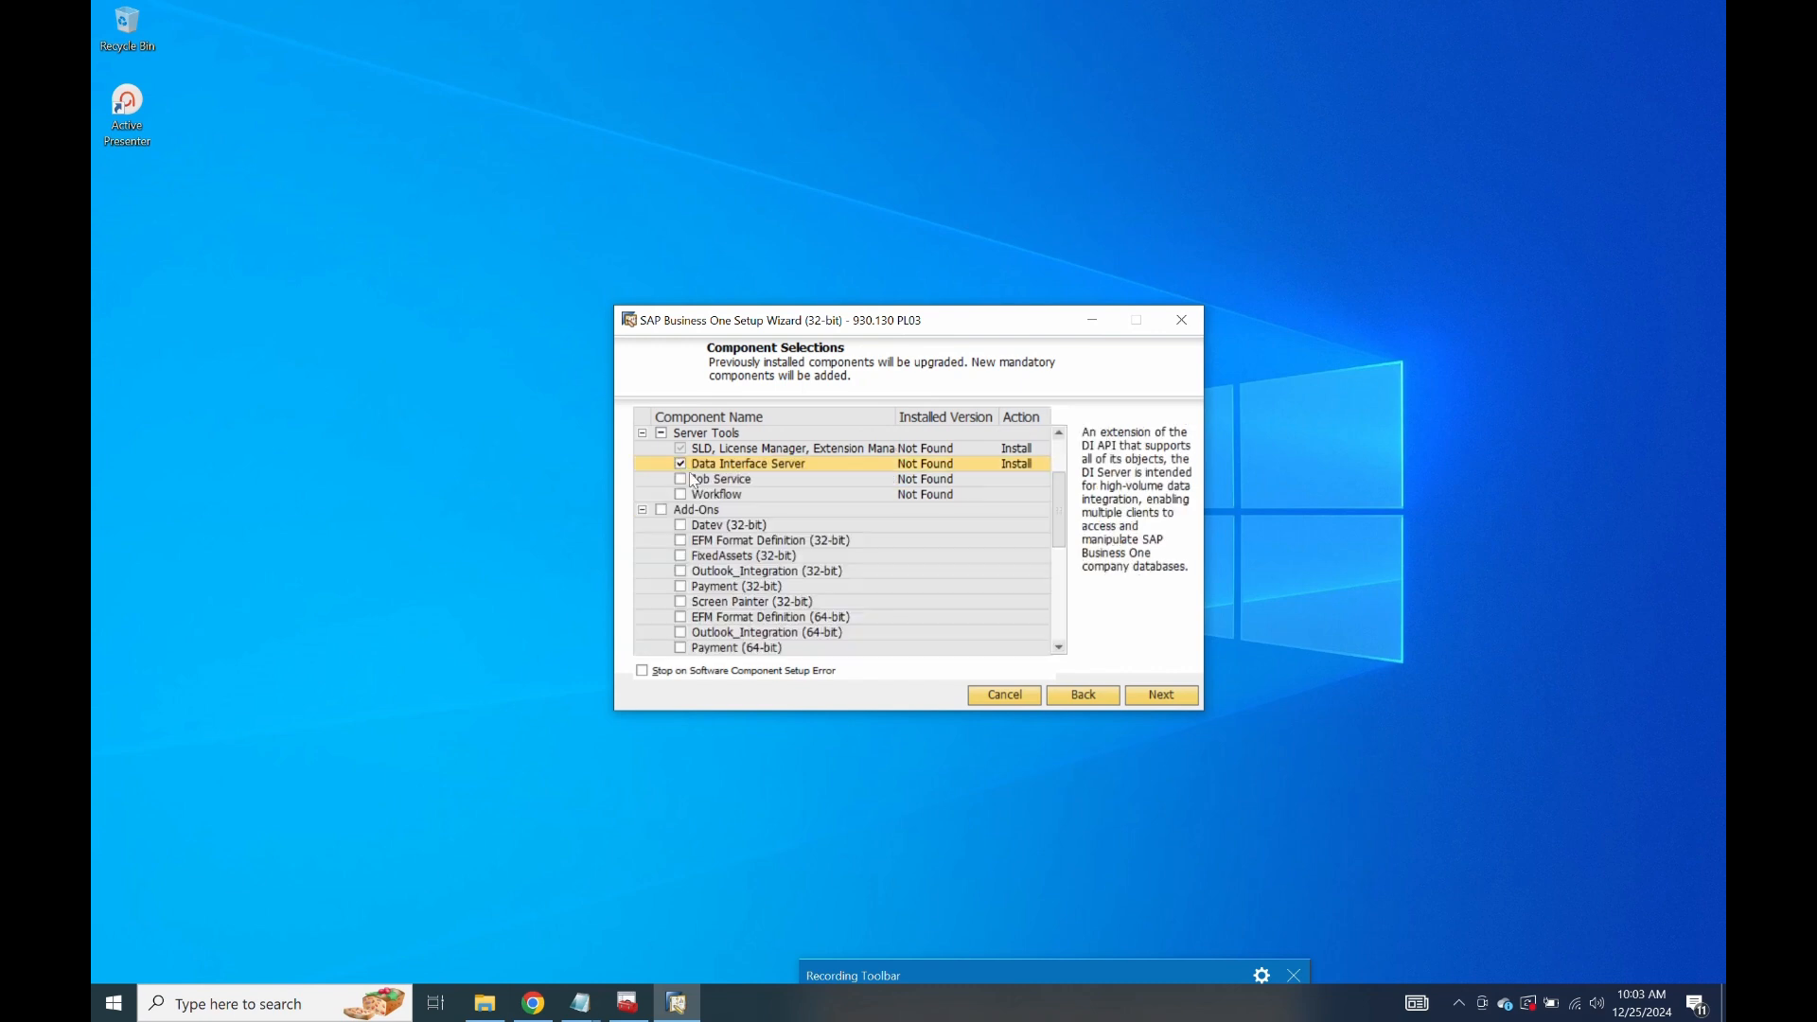
scroll(747, 539, down, 4)
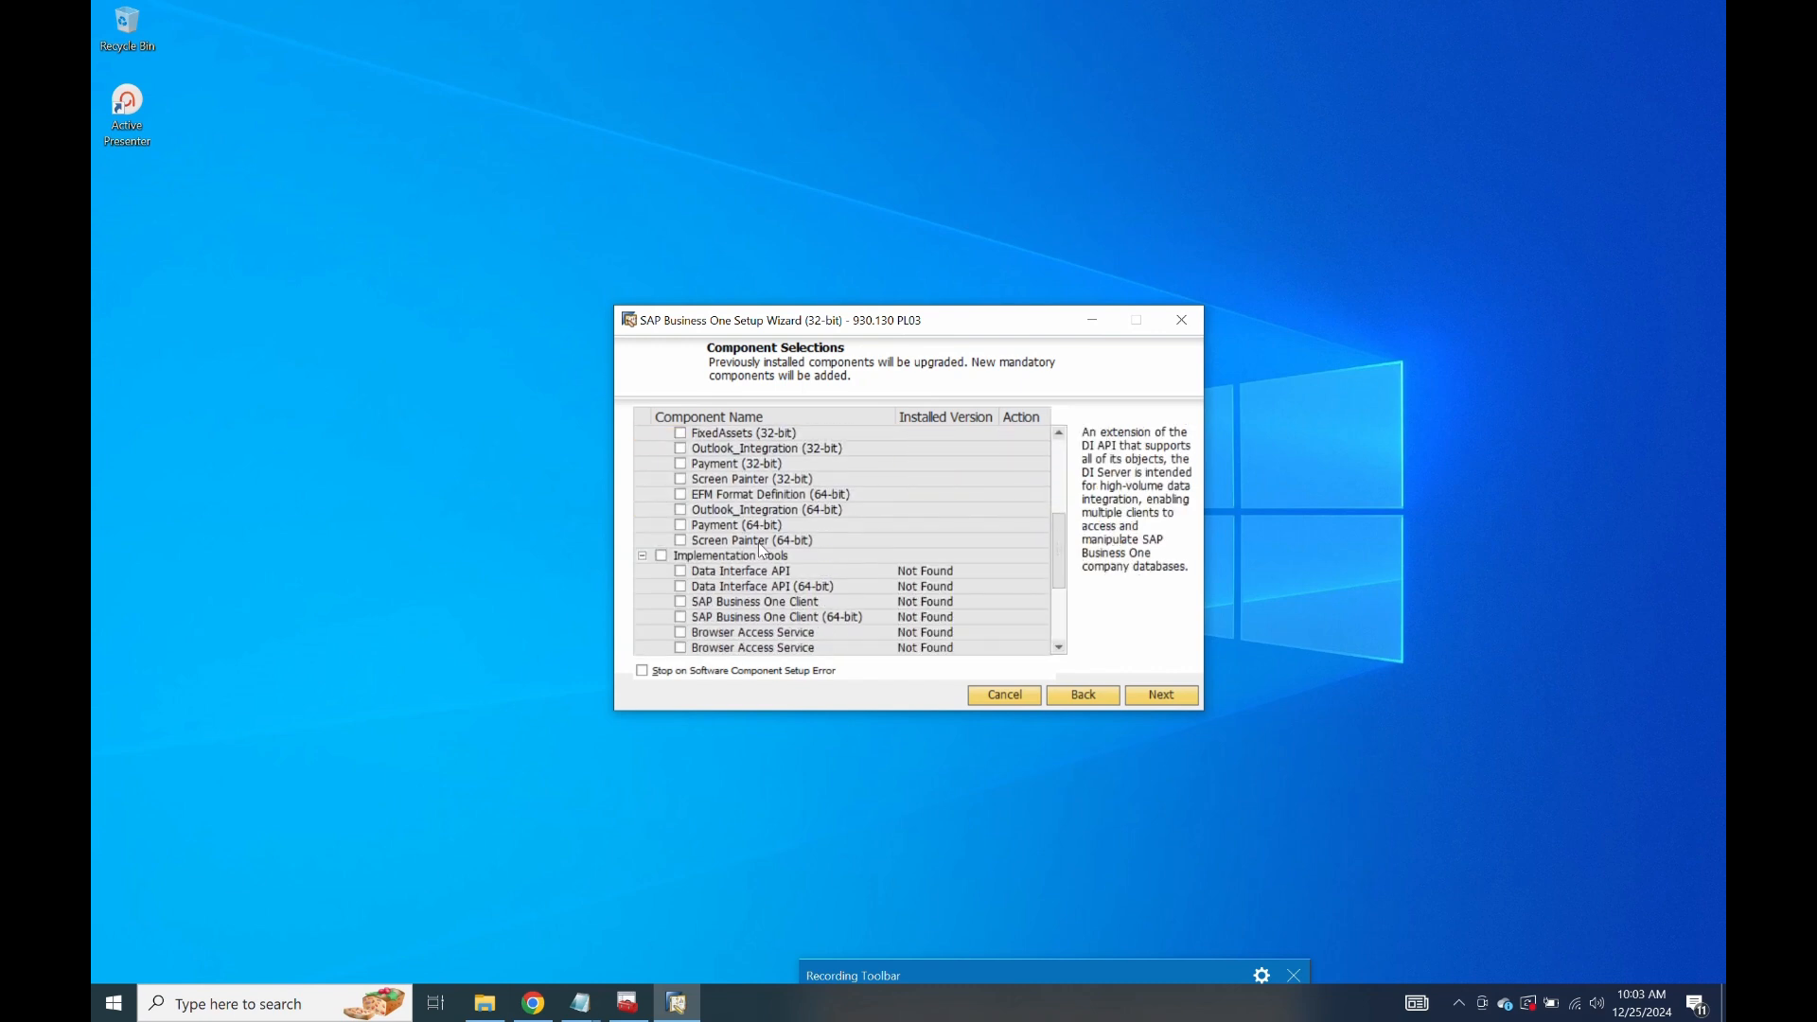
Add the 64-bit Screen Painter, DI API, Client, SDK, Solution Packager, Studio and Workbench, then continue.
click(681, 479)
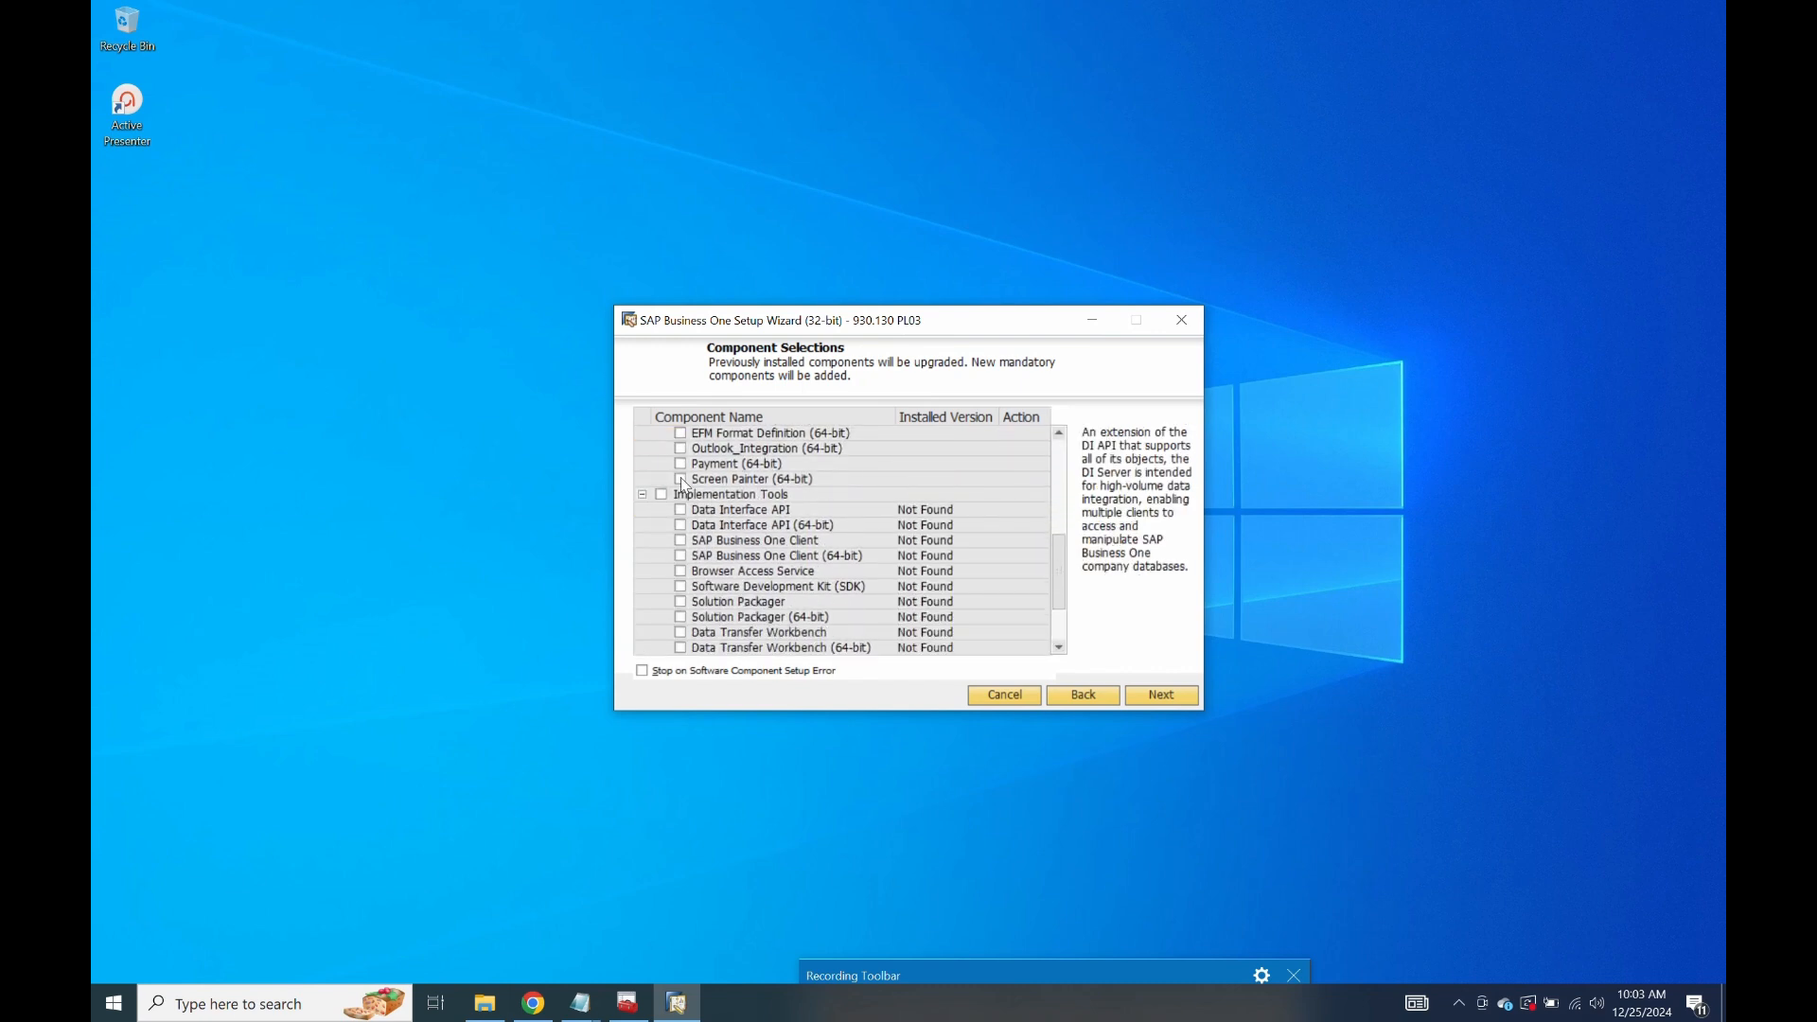
click(681, 525)
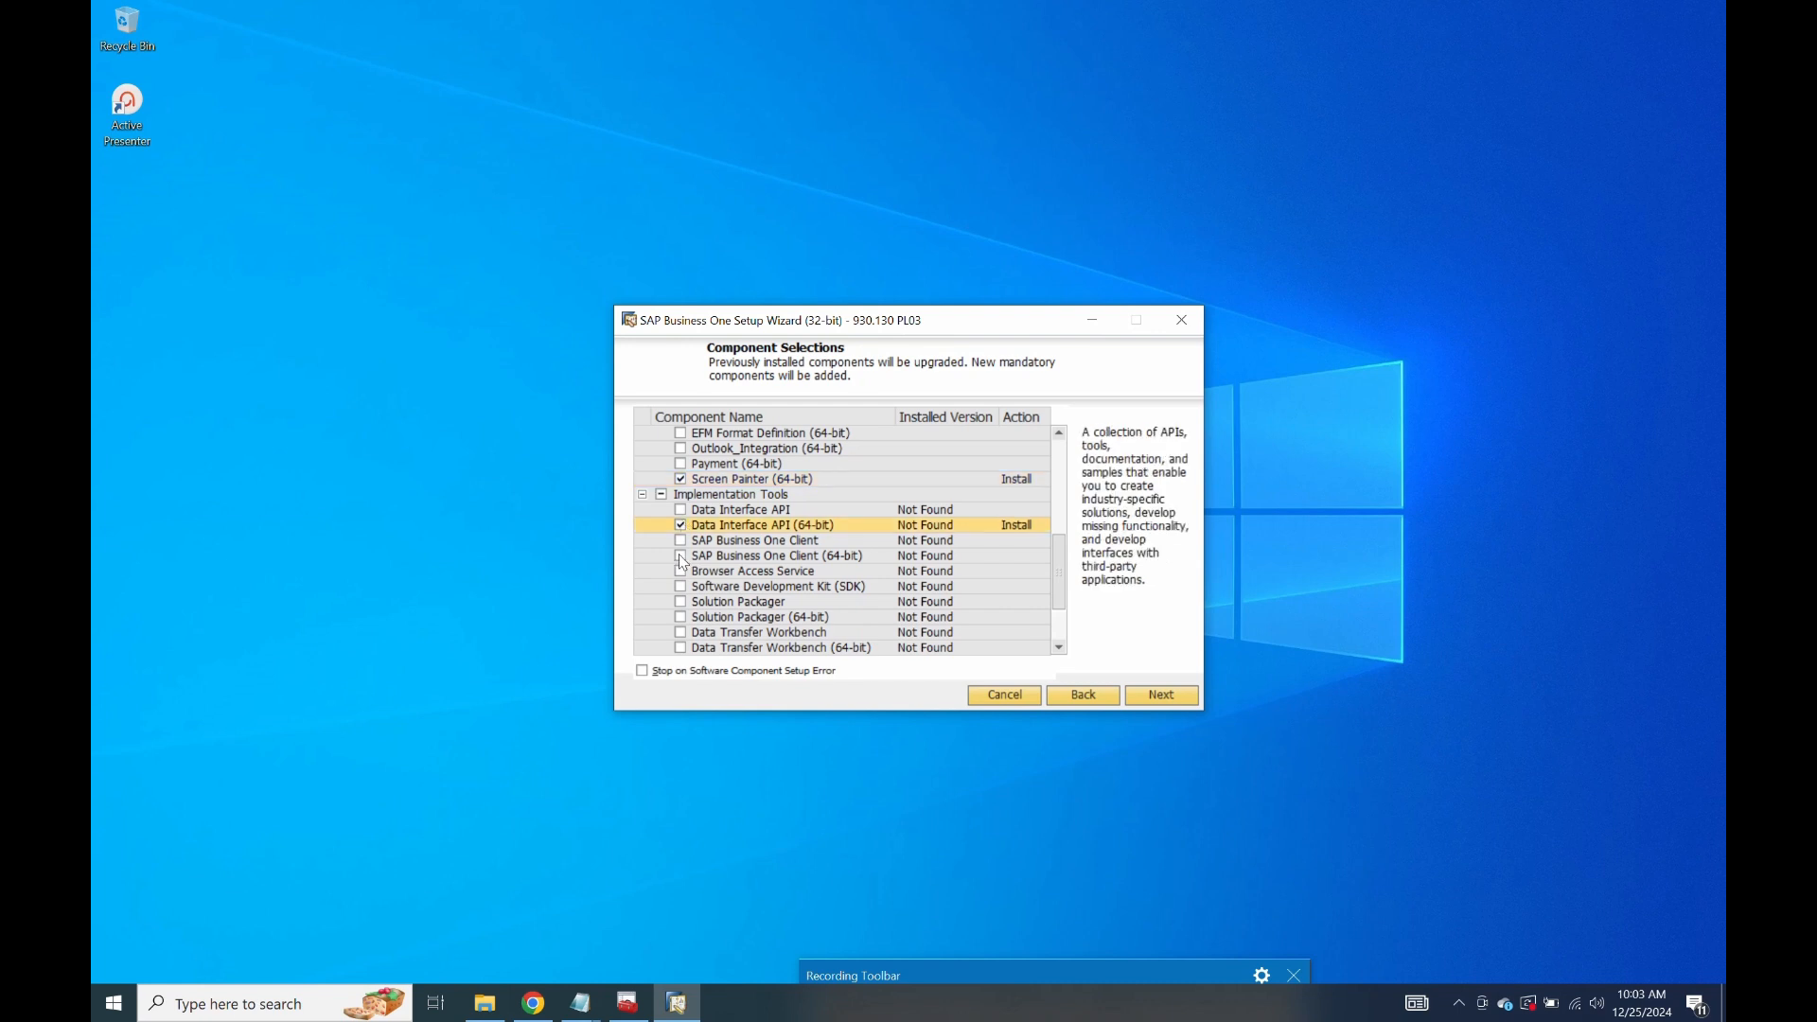
click(681, 556)
scroll(684, 562, down, 2)
click(682, 495)
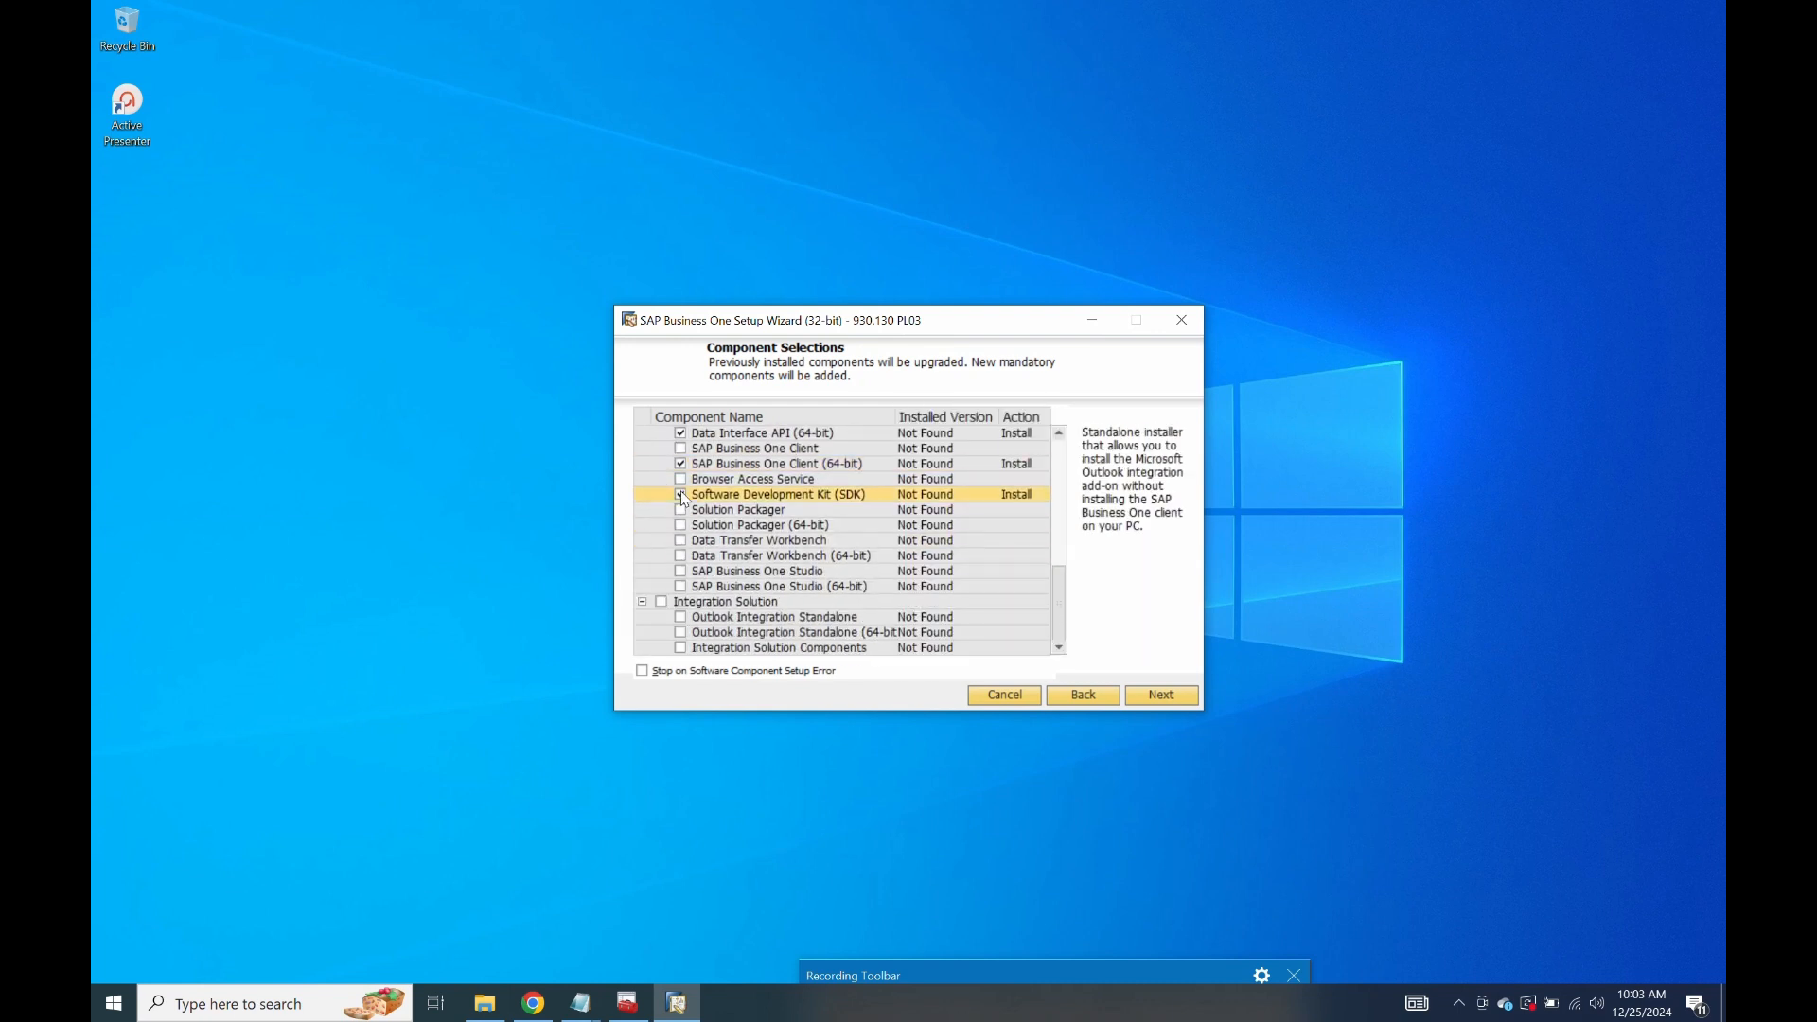
click(681, 525)
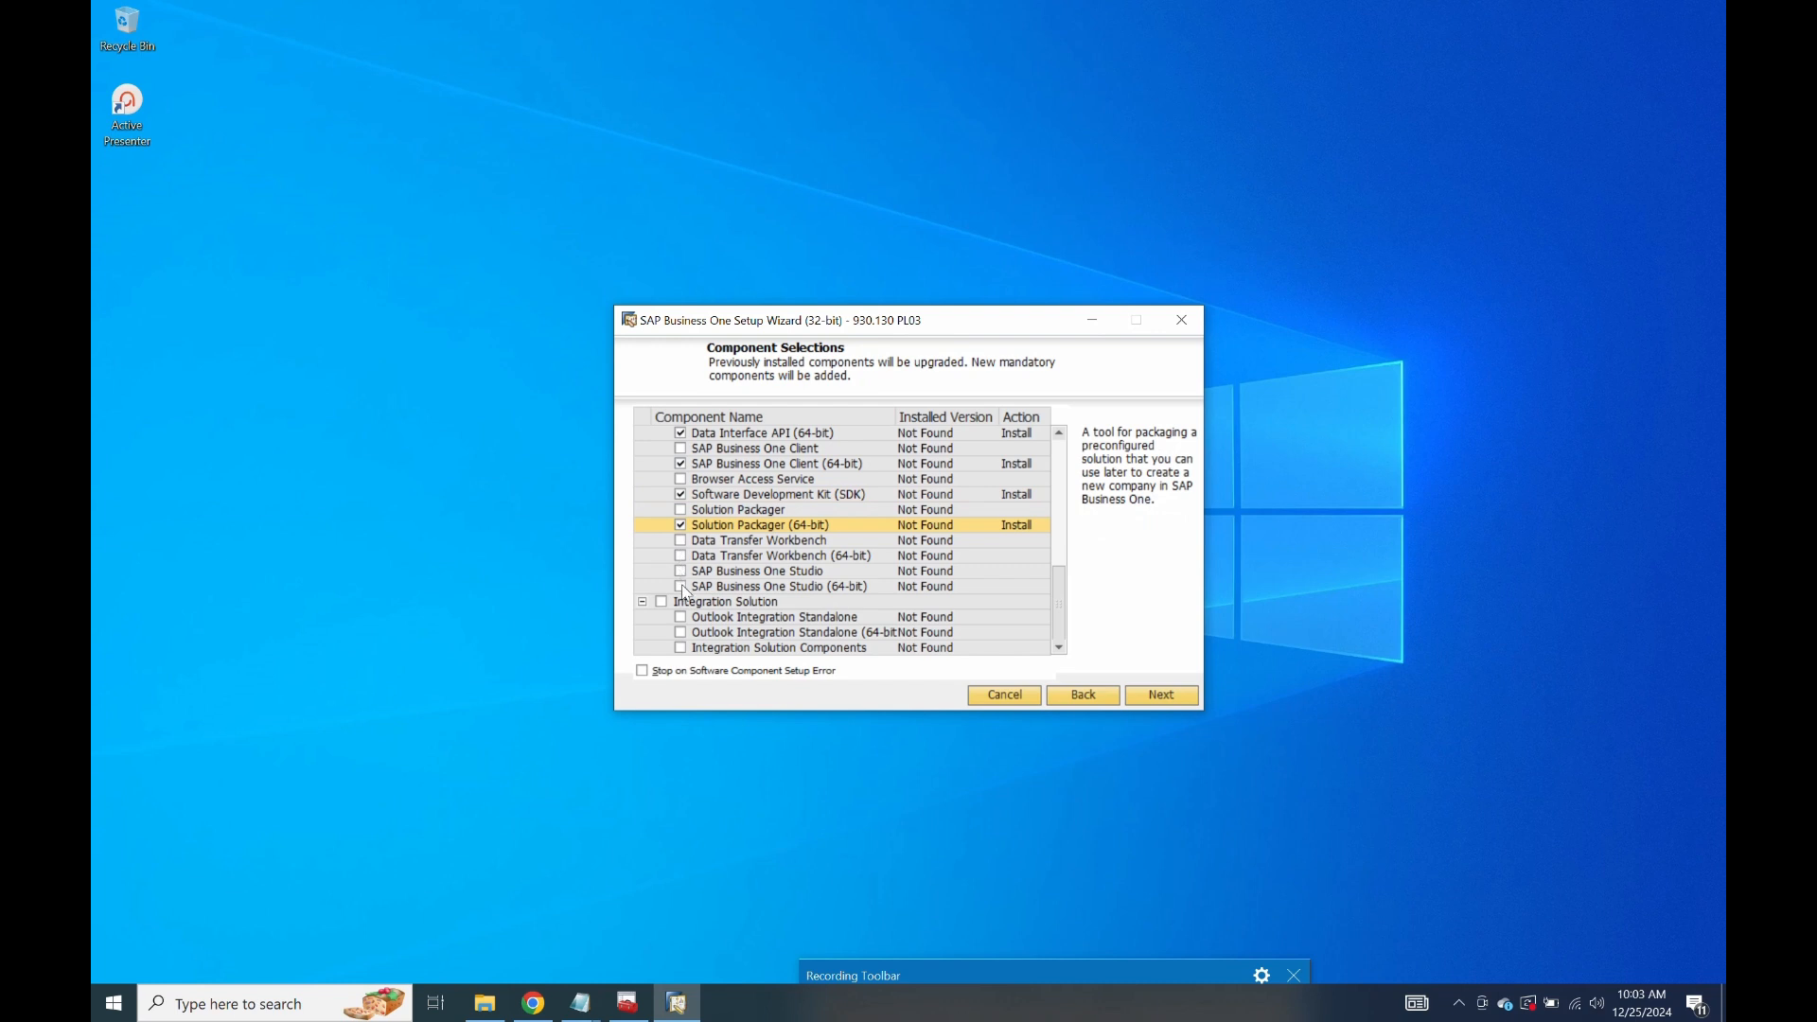
click(681, 587)
click(682, 556)
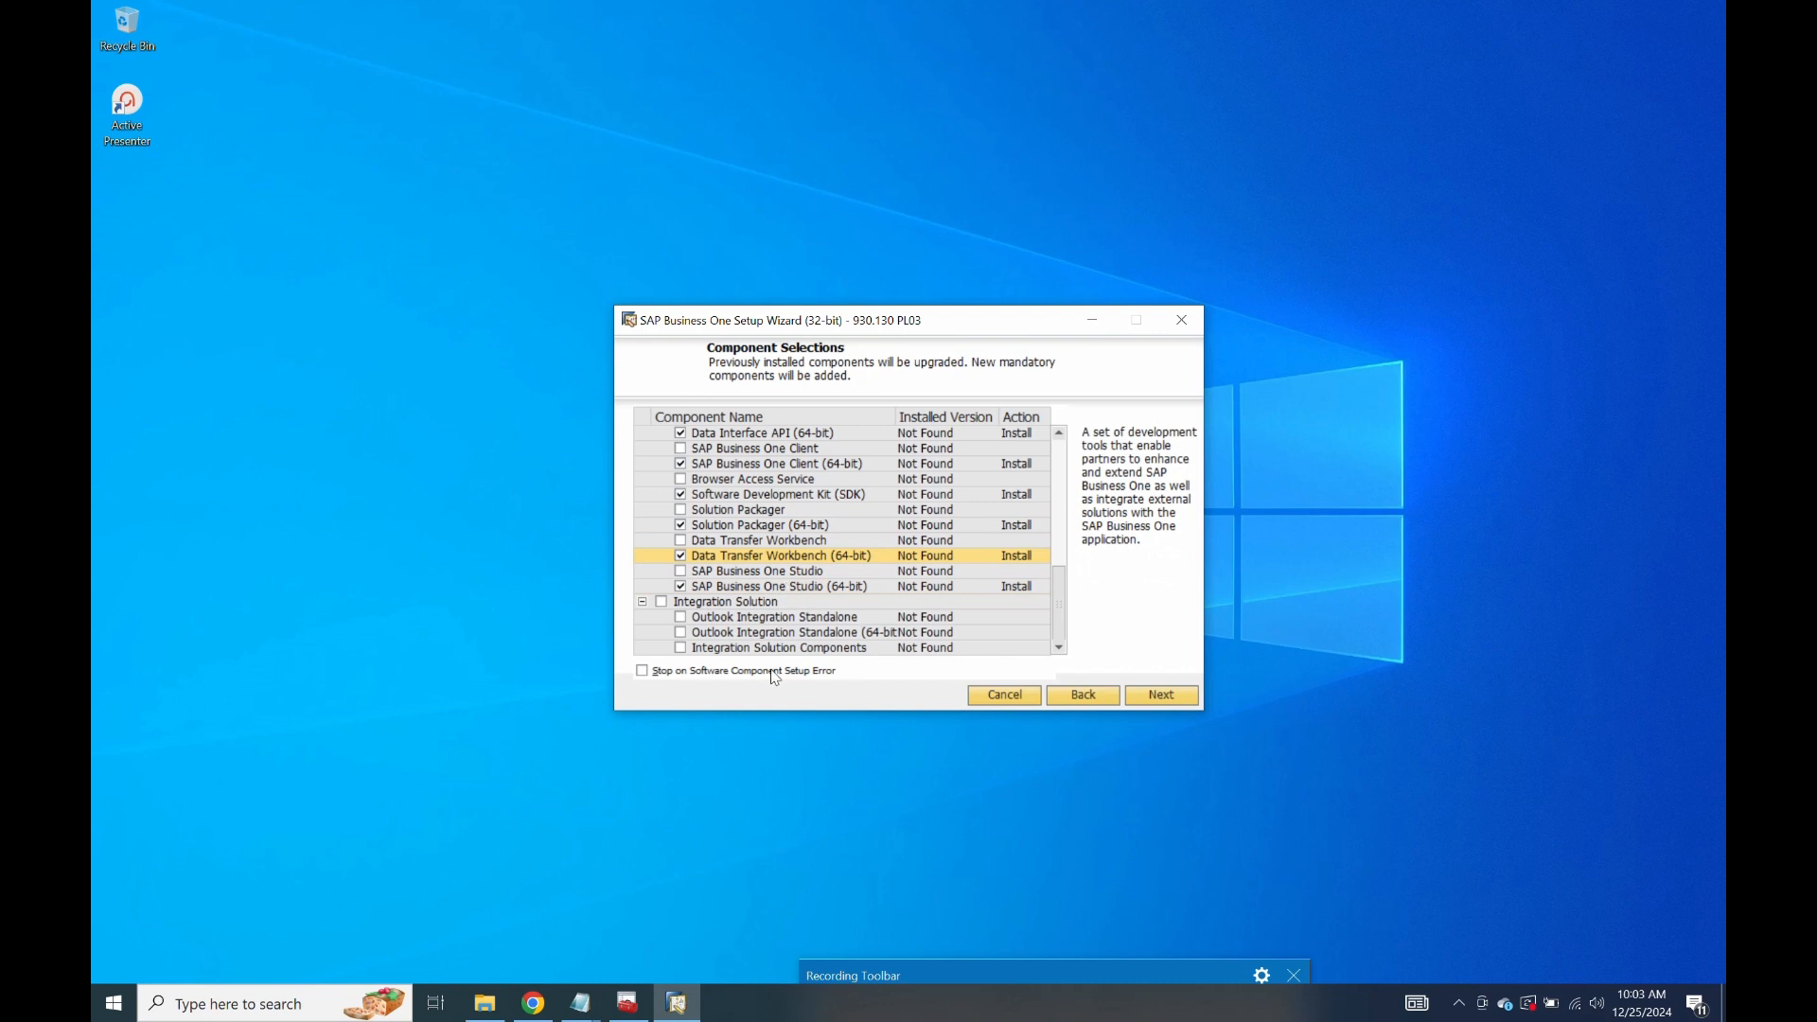
click(1145, 697)
click(717, 546)
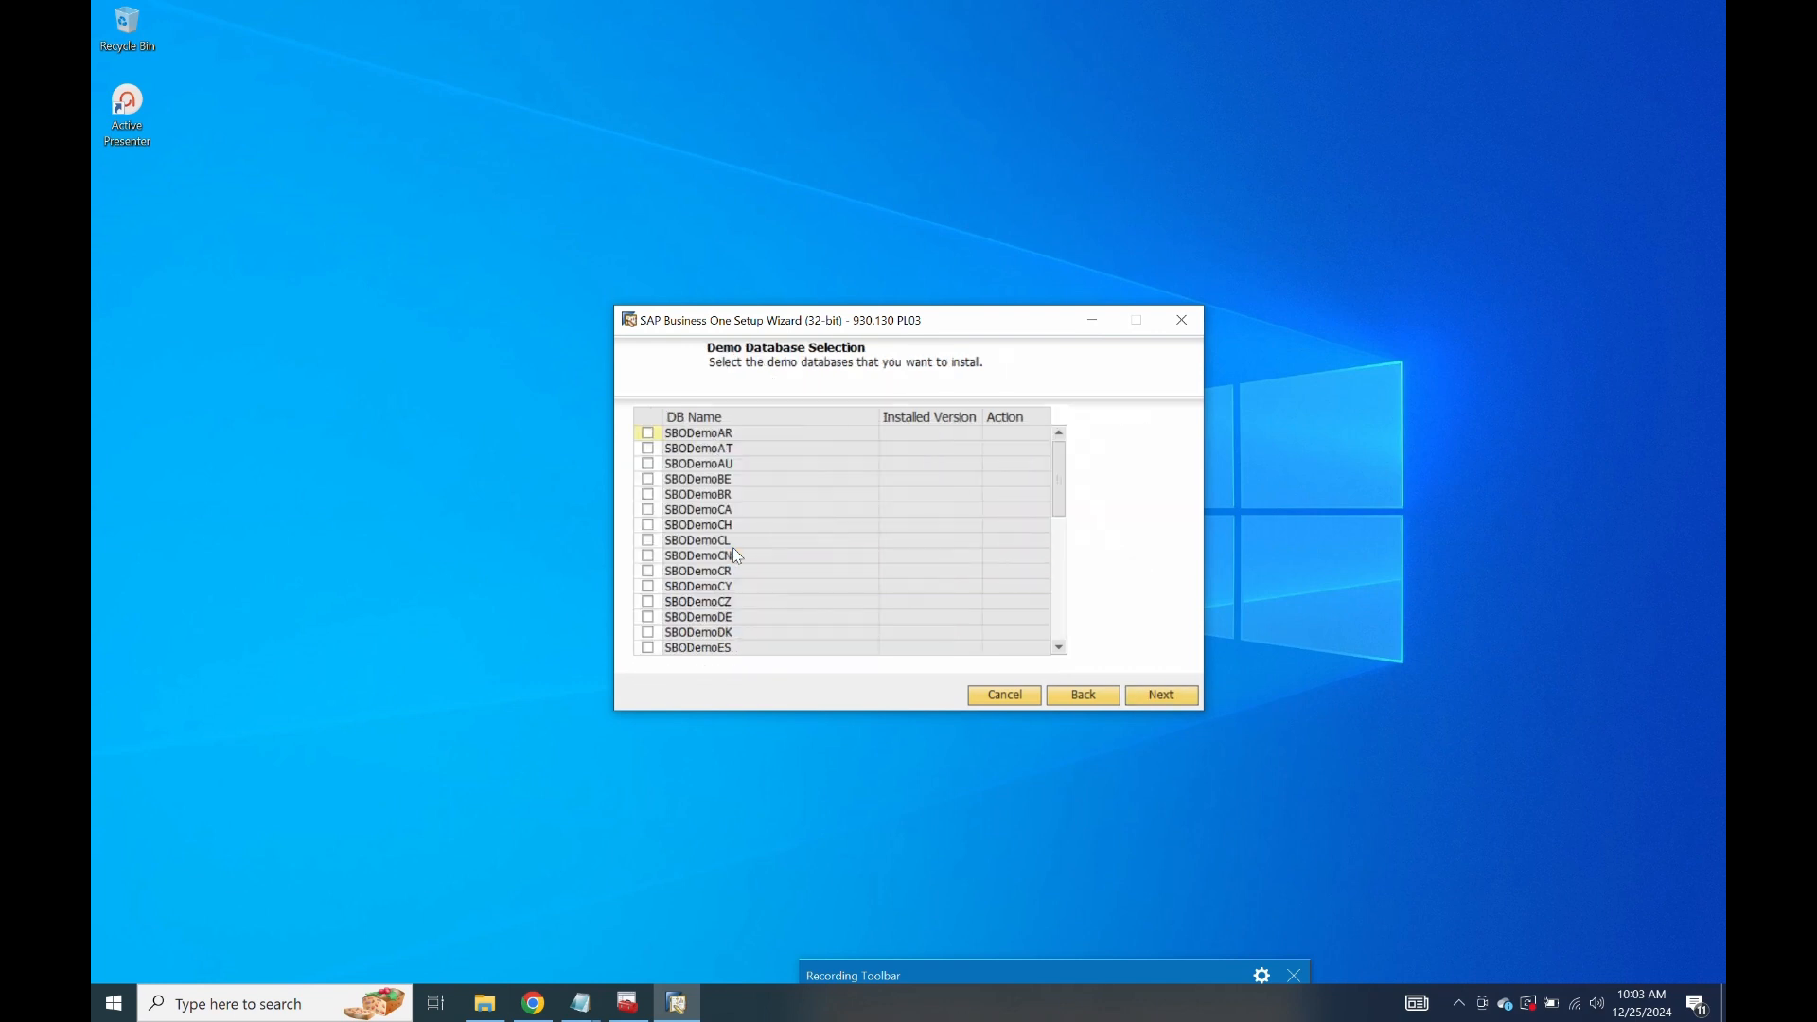
Select the SBODemoUS demo database for installation.
scroll(704, 477, down, 3)
scroll(709, 485, down, 4)
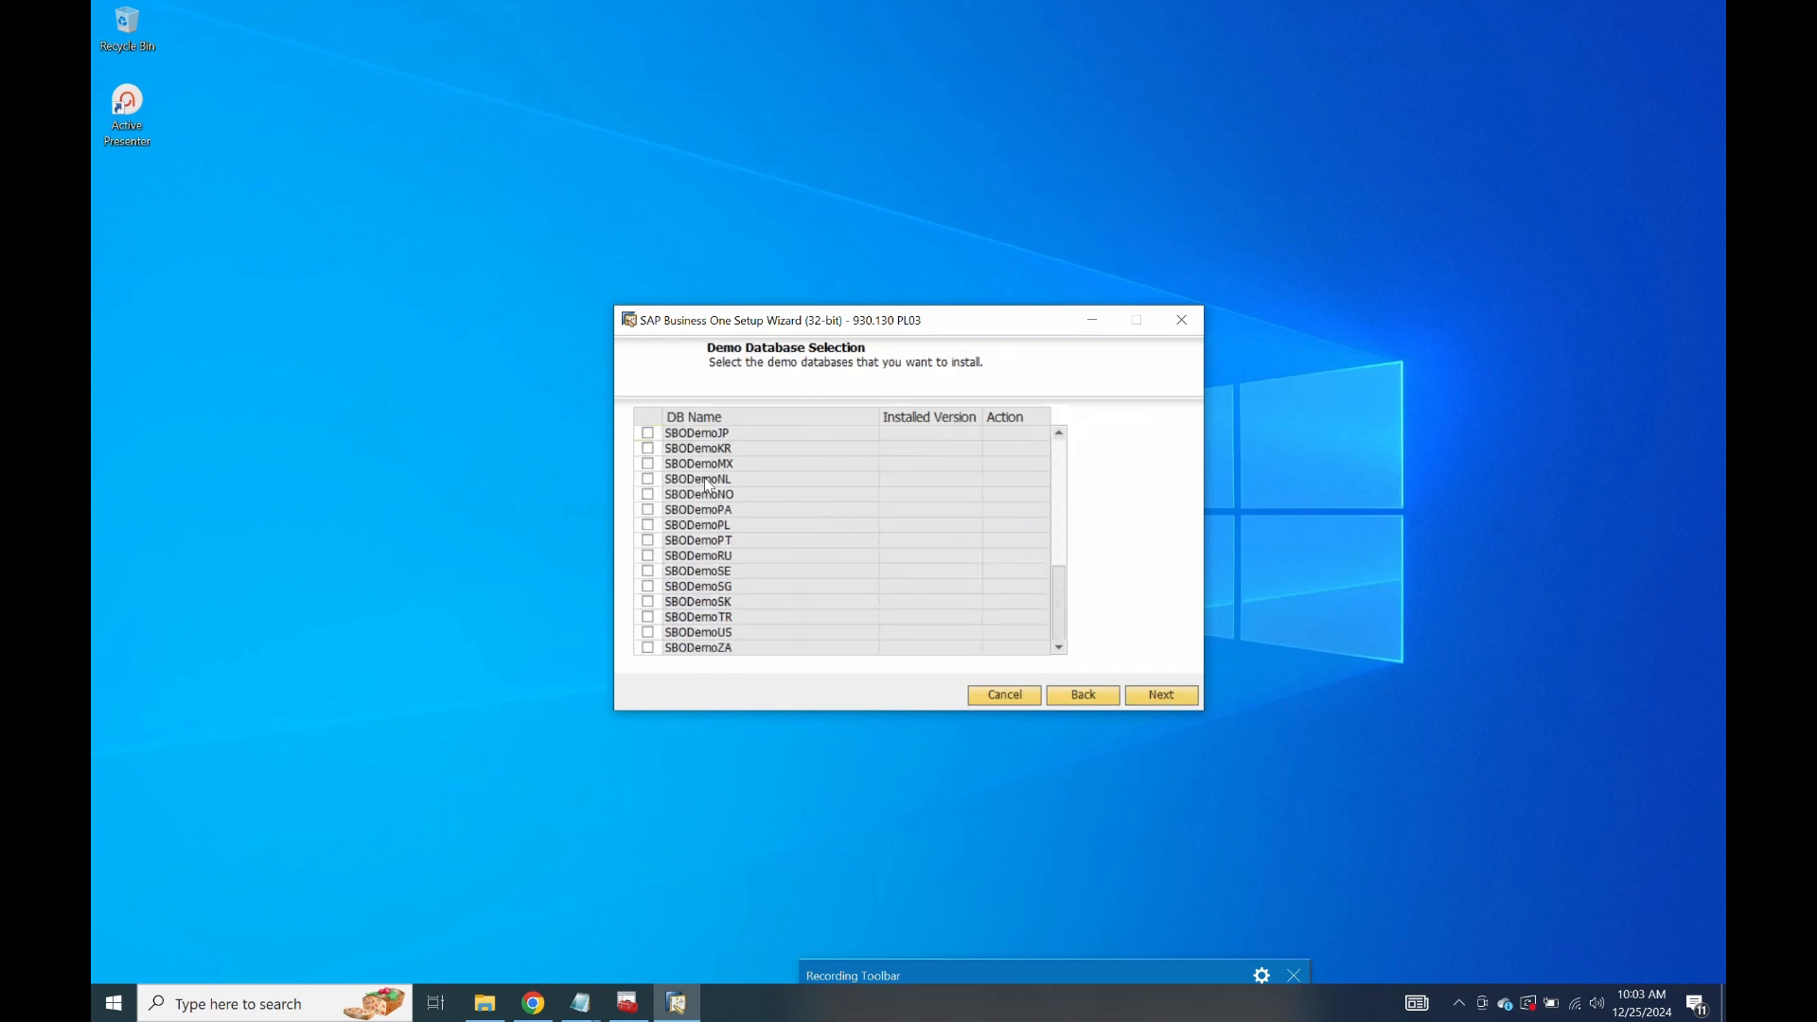
click(664, 634)
click(1164, 694)
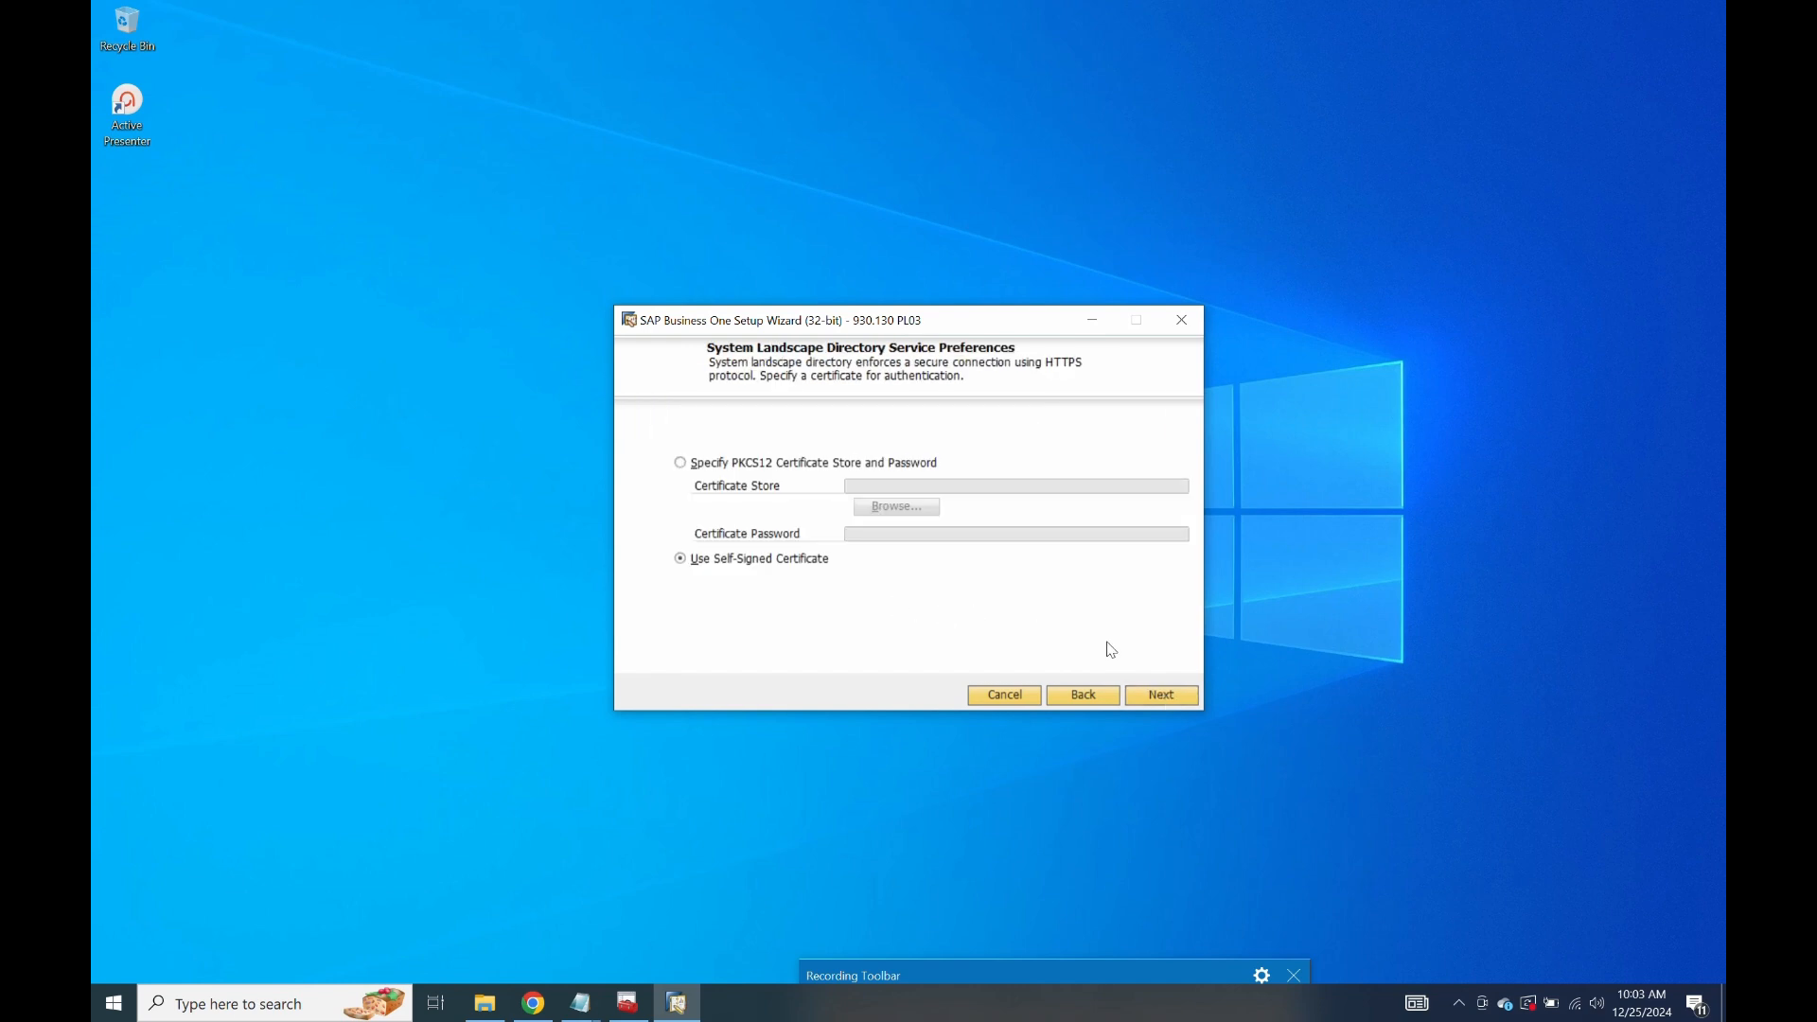
Keep the self-signed certificate and enter the domain user's password.
click(1163, 695)
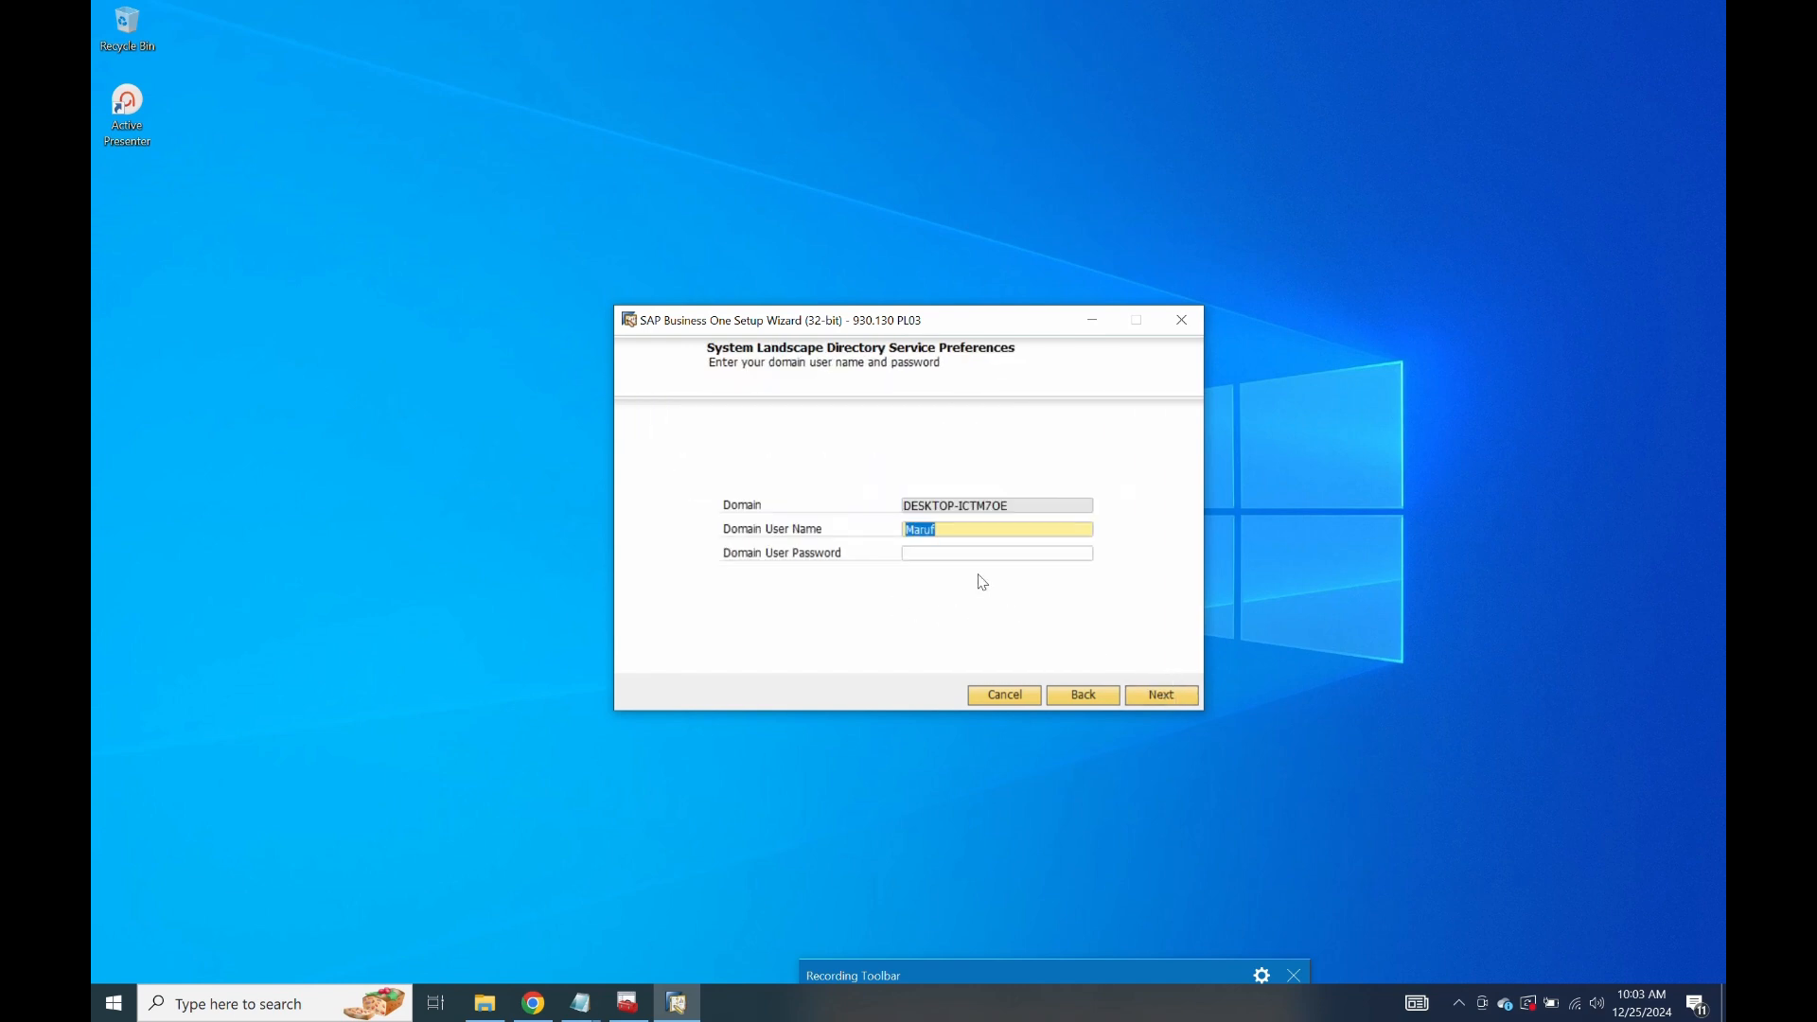
click(941, 556)
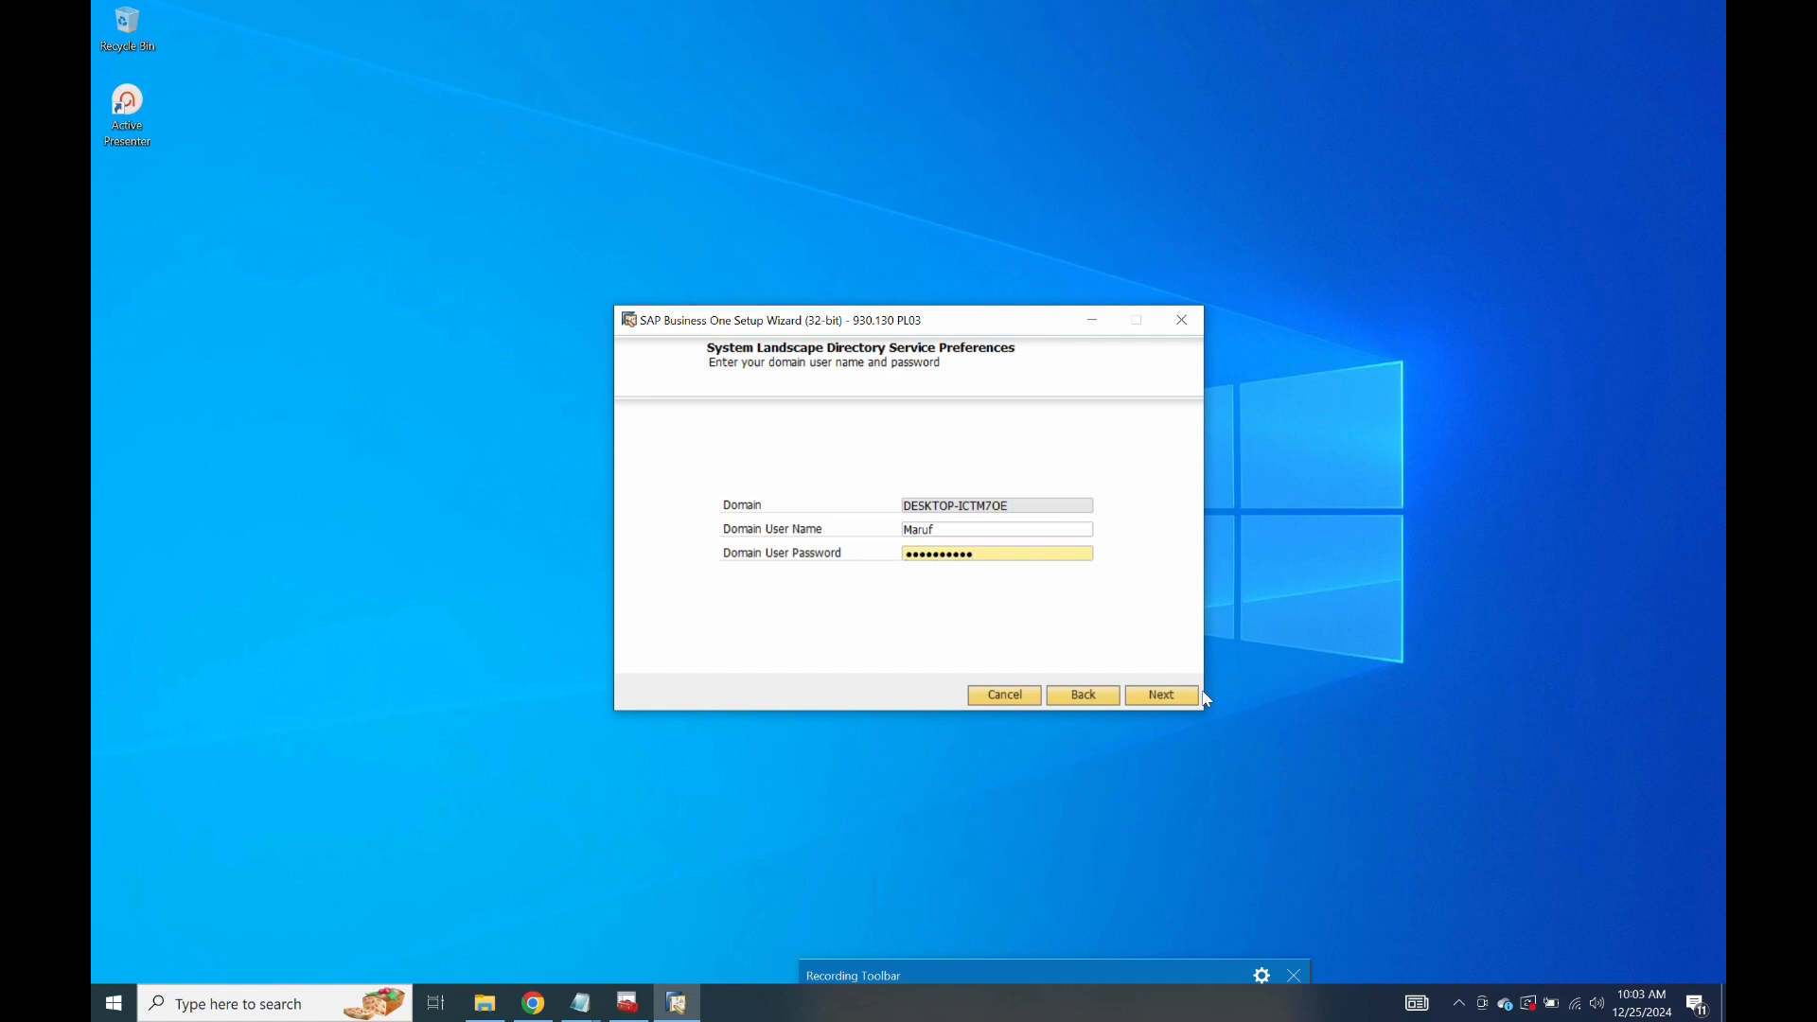
click(1163, 695)
Review the settings, dismiss the shared folder warning, and launch setup of the chosen components.
scroll(998, 534, down, 17)
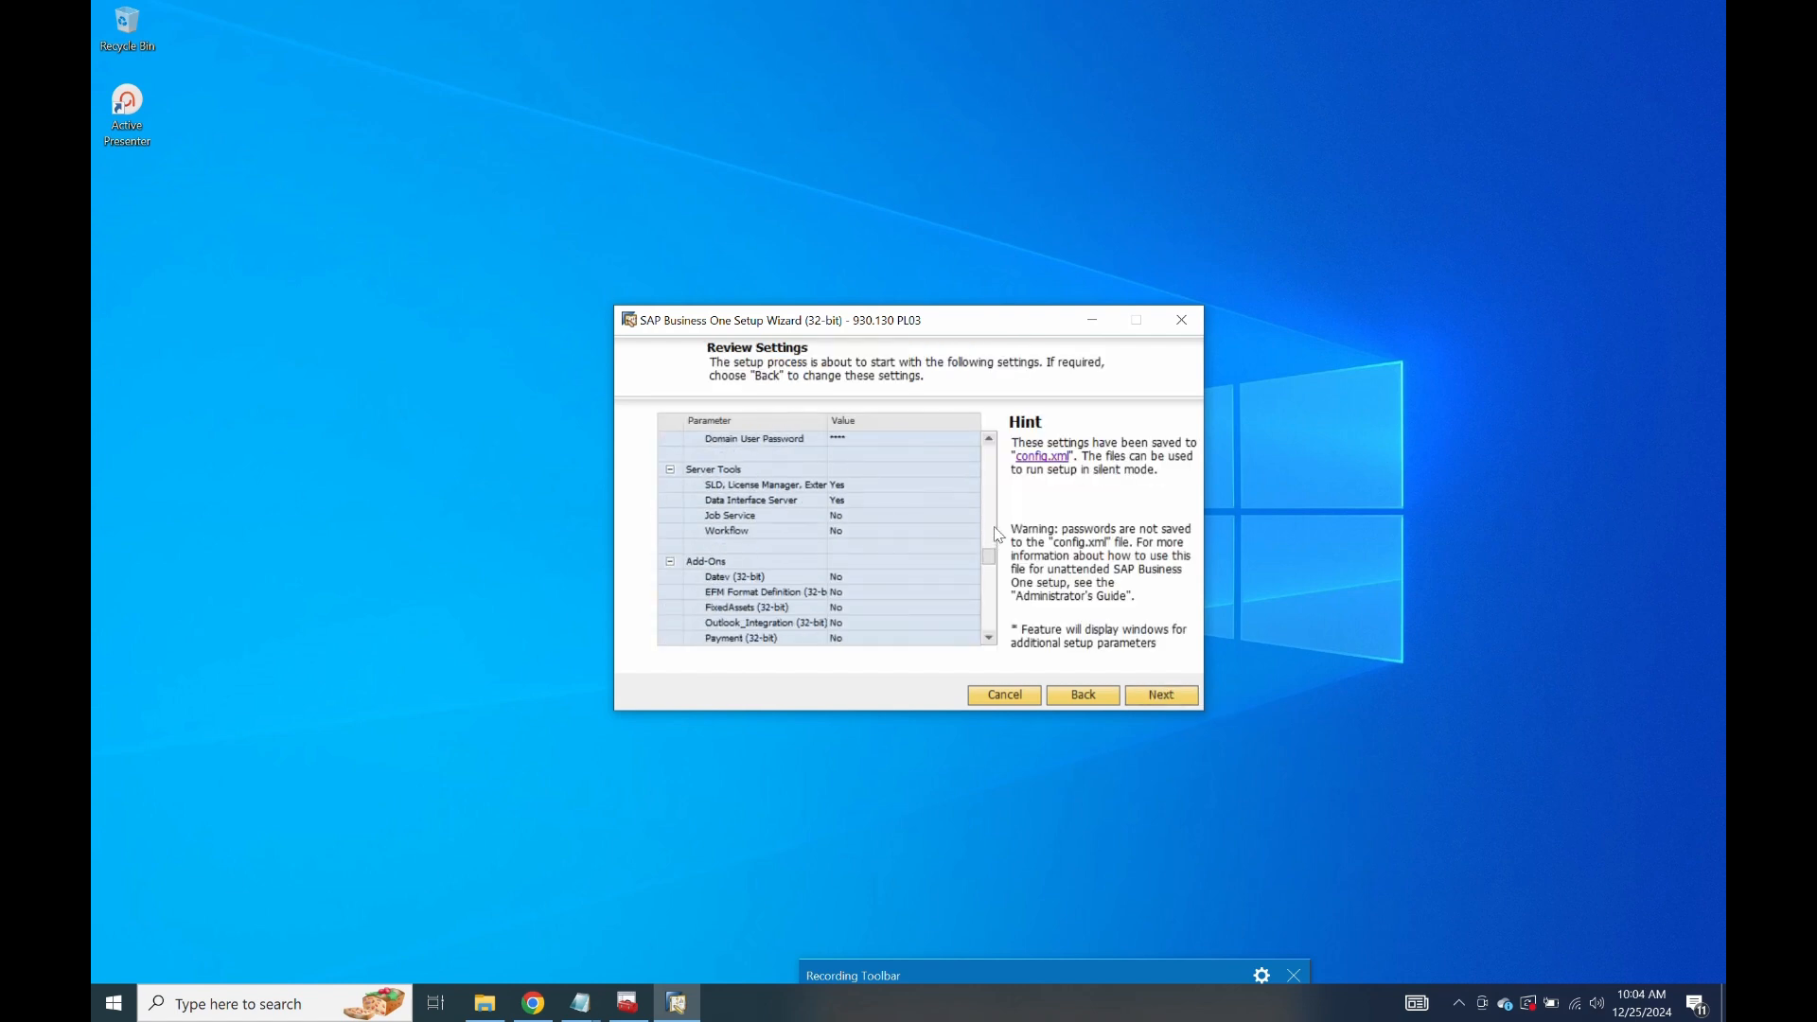
scroll(999, 534, up, 20)
scroll(999, 535, up, 2)
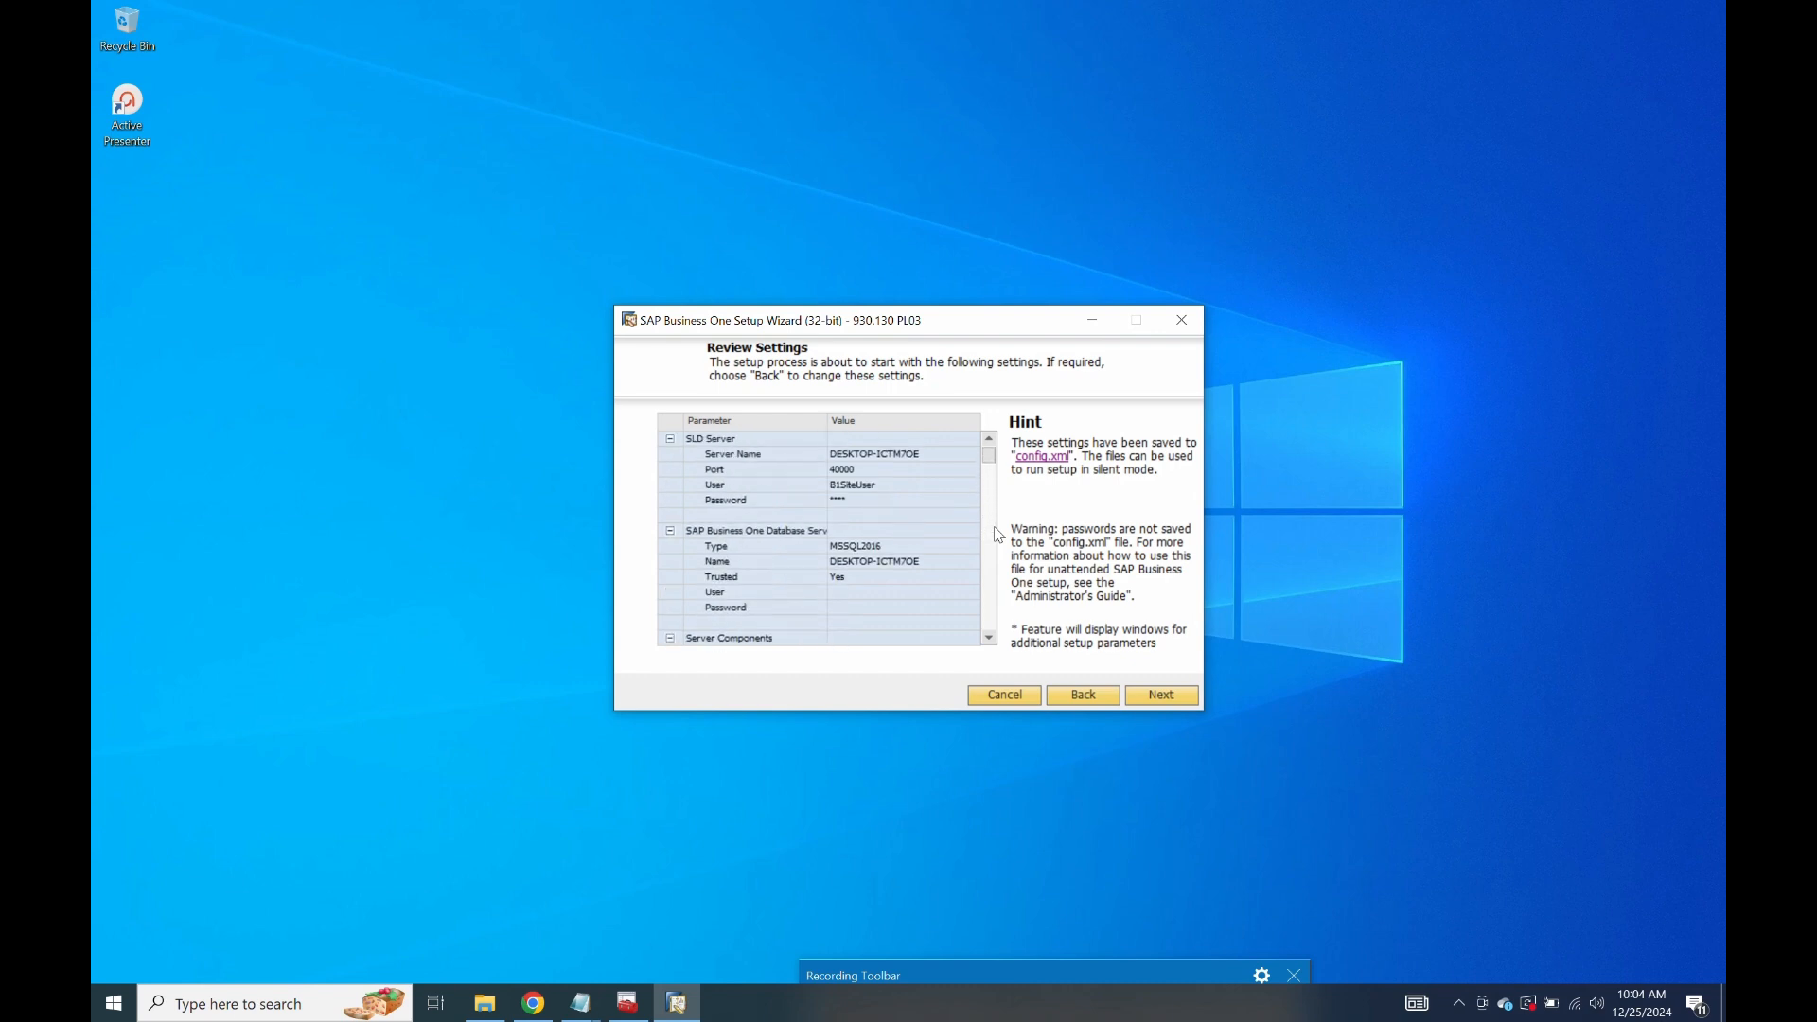
scroll(994, 467, down, 10)
scroll(984, 568, up, 10)
click(1170, 696)
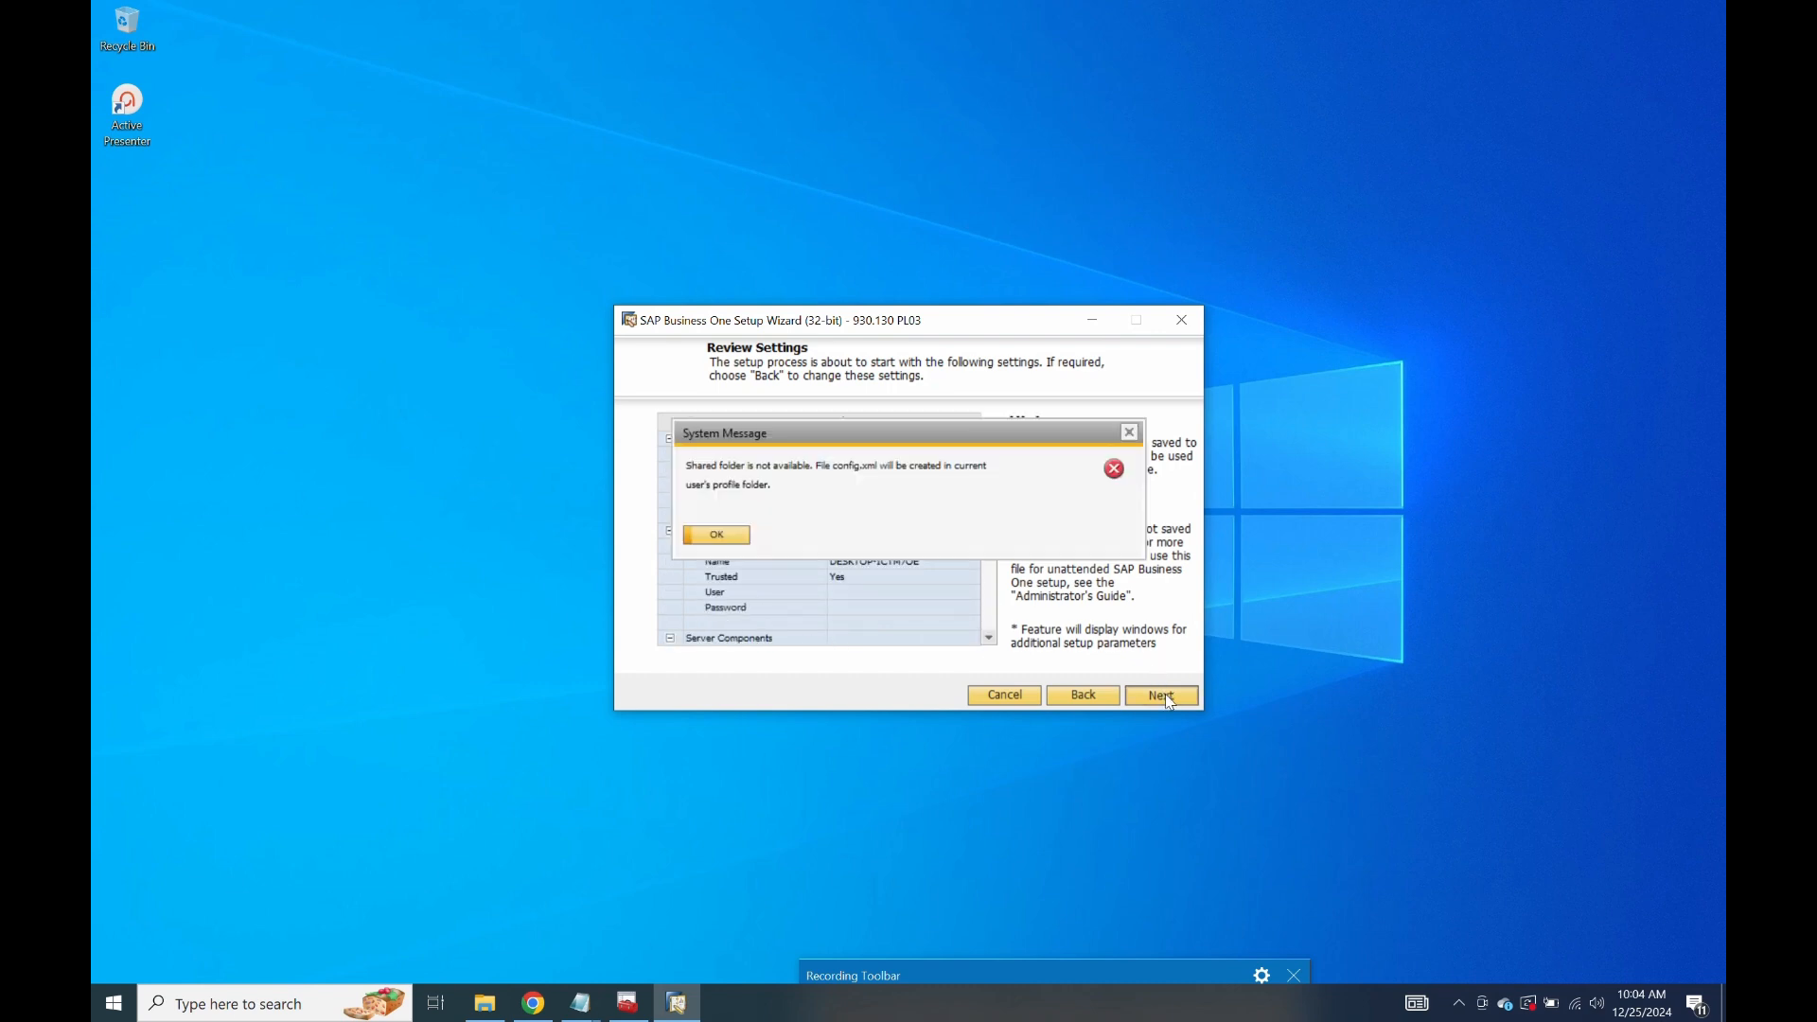
click(715, 535)
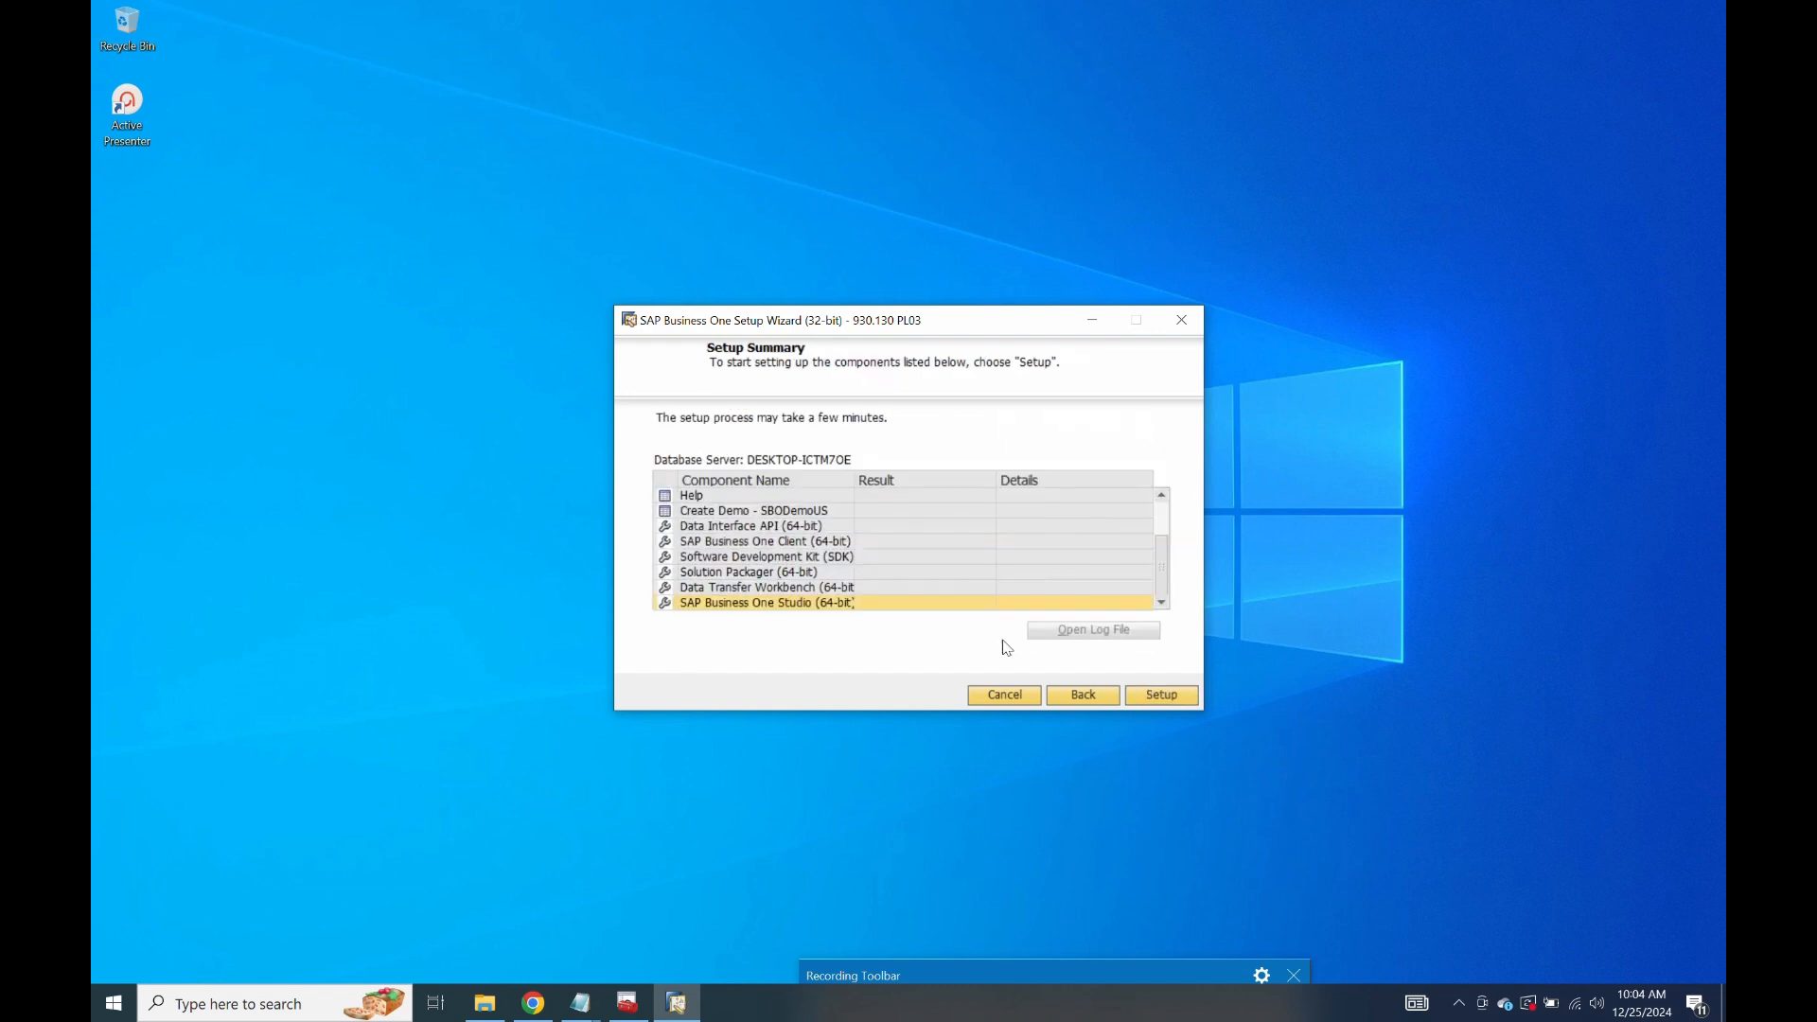
click(1162, 697)
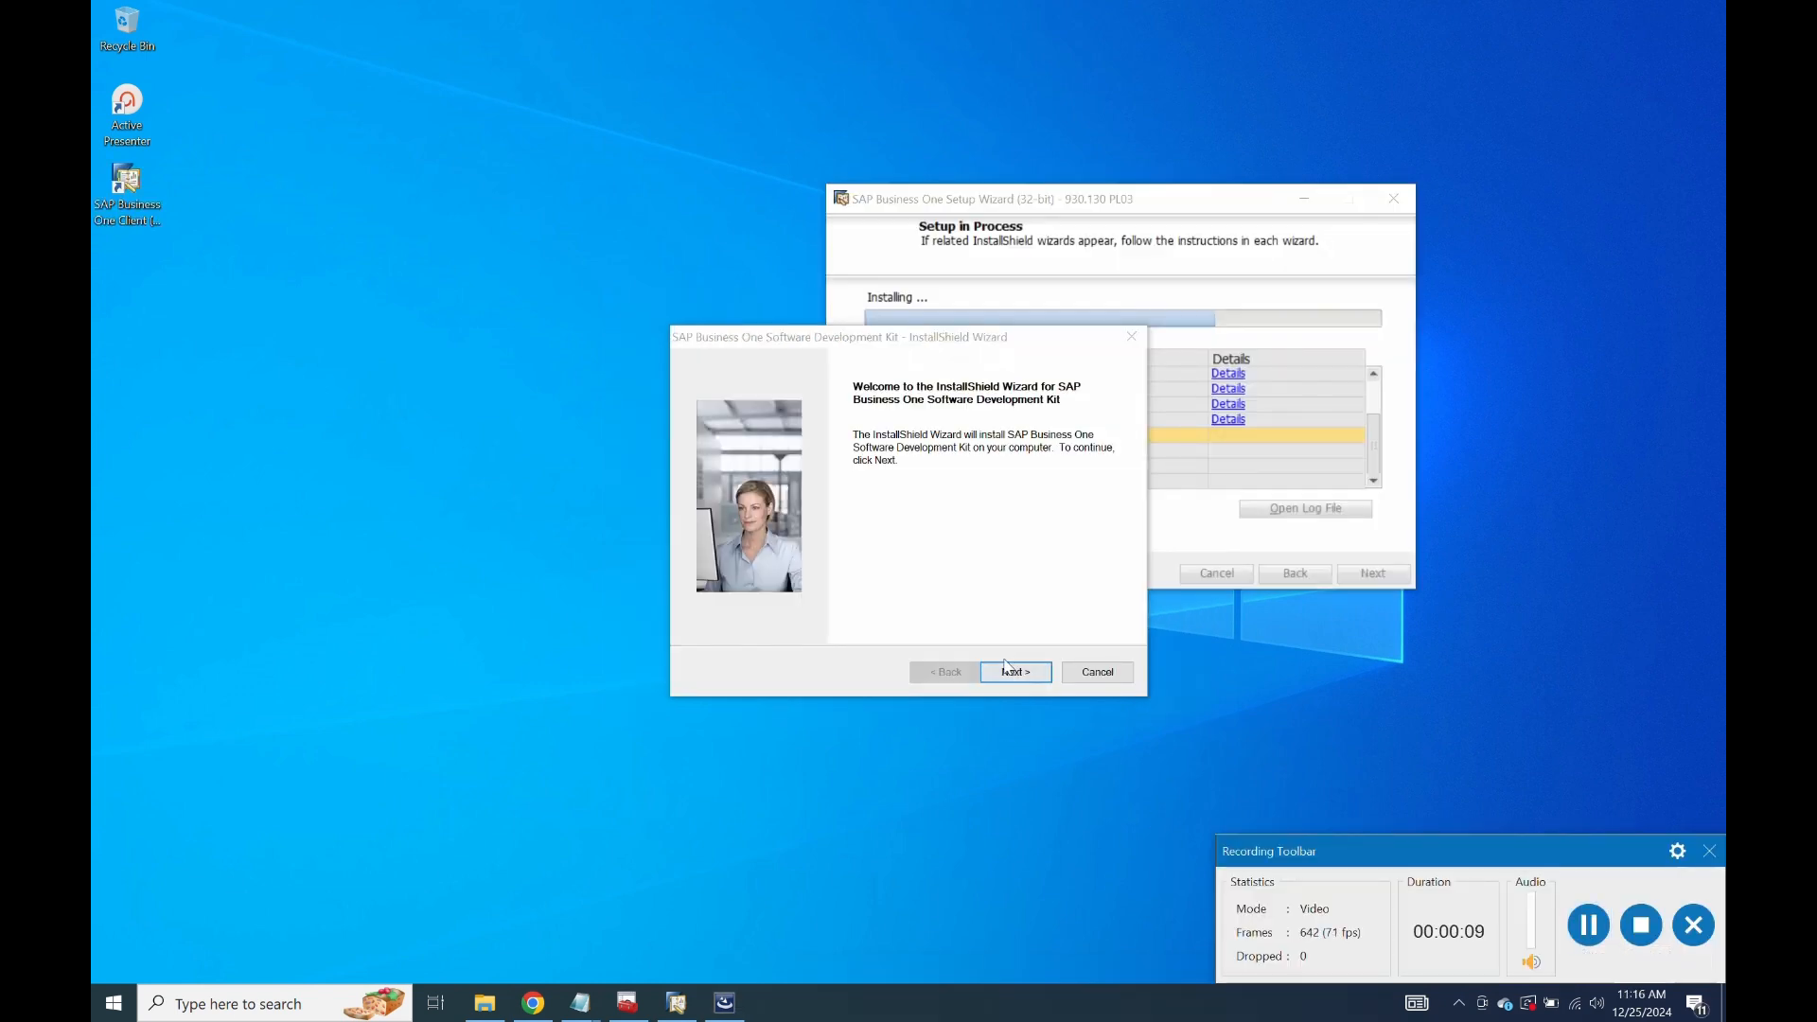
Install the SDK with company name 'na' and the Typical setup, then finish the wizard.
click(1006, 667)
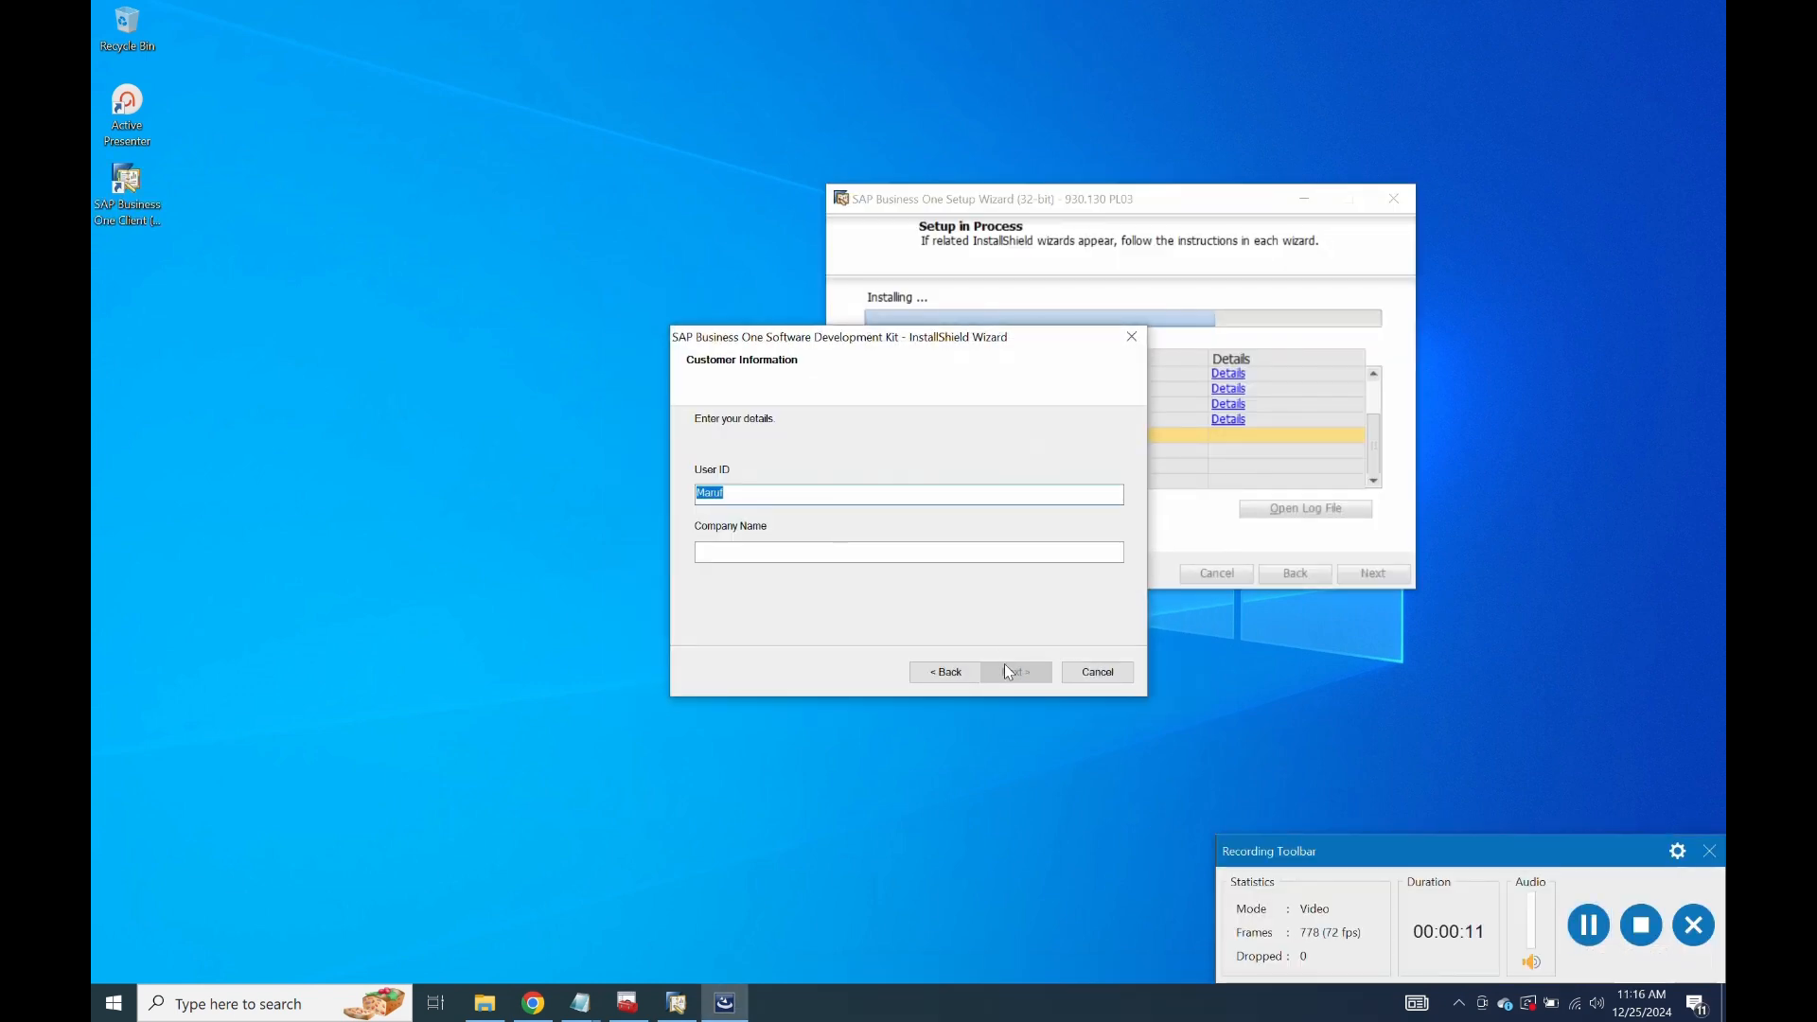
click(820, 559)
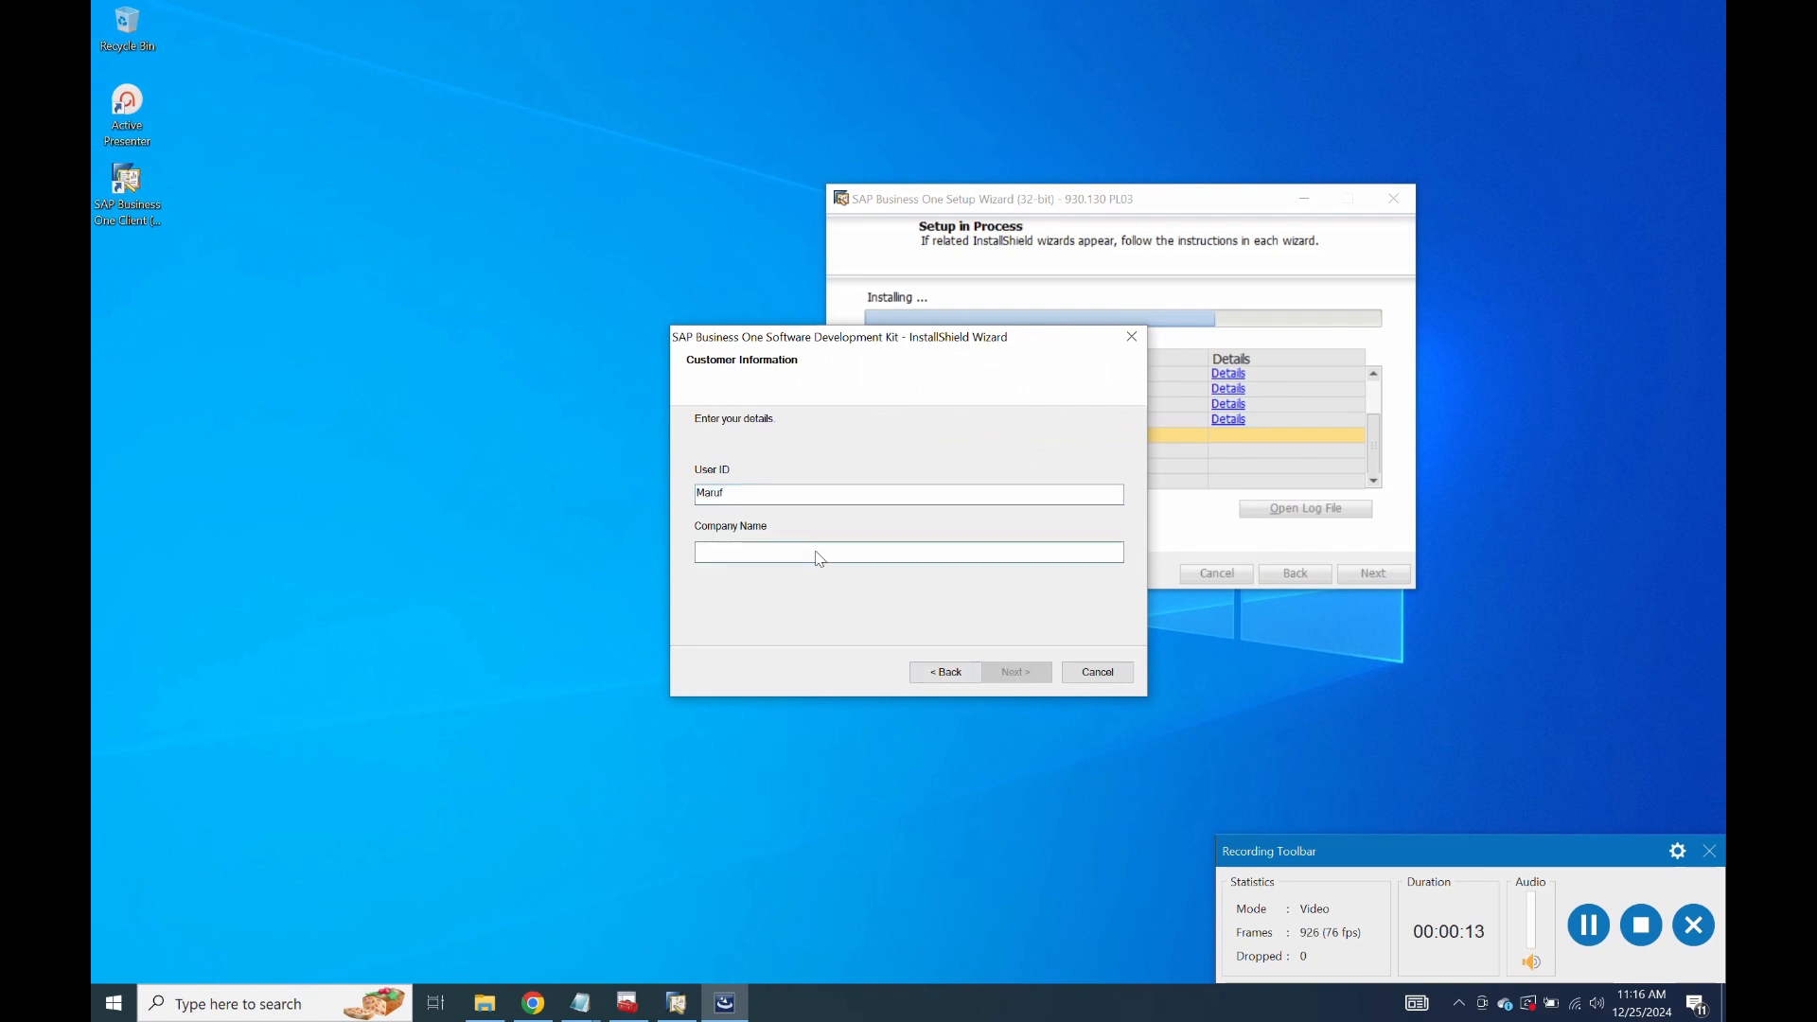
text(na)
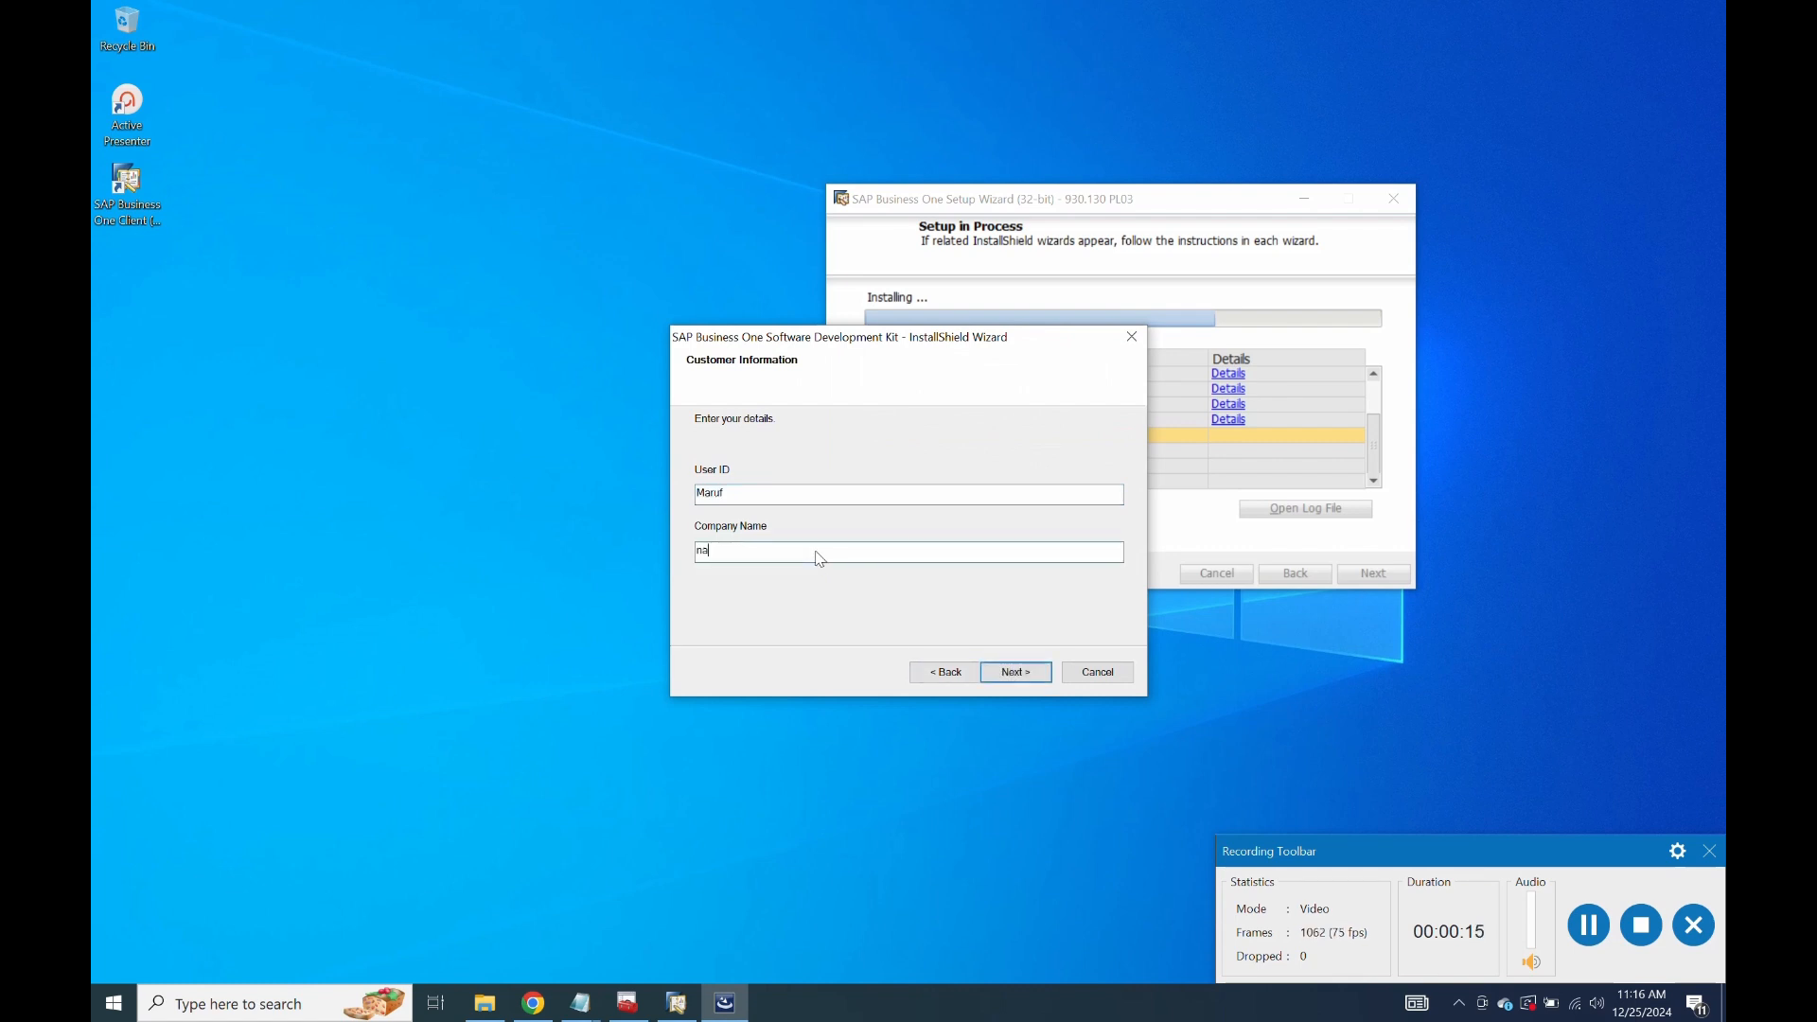
click(1035, 679)
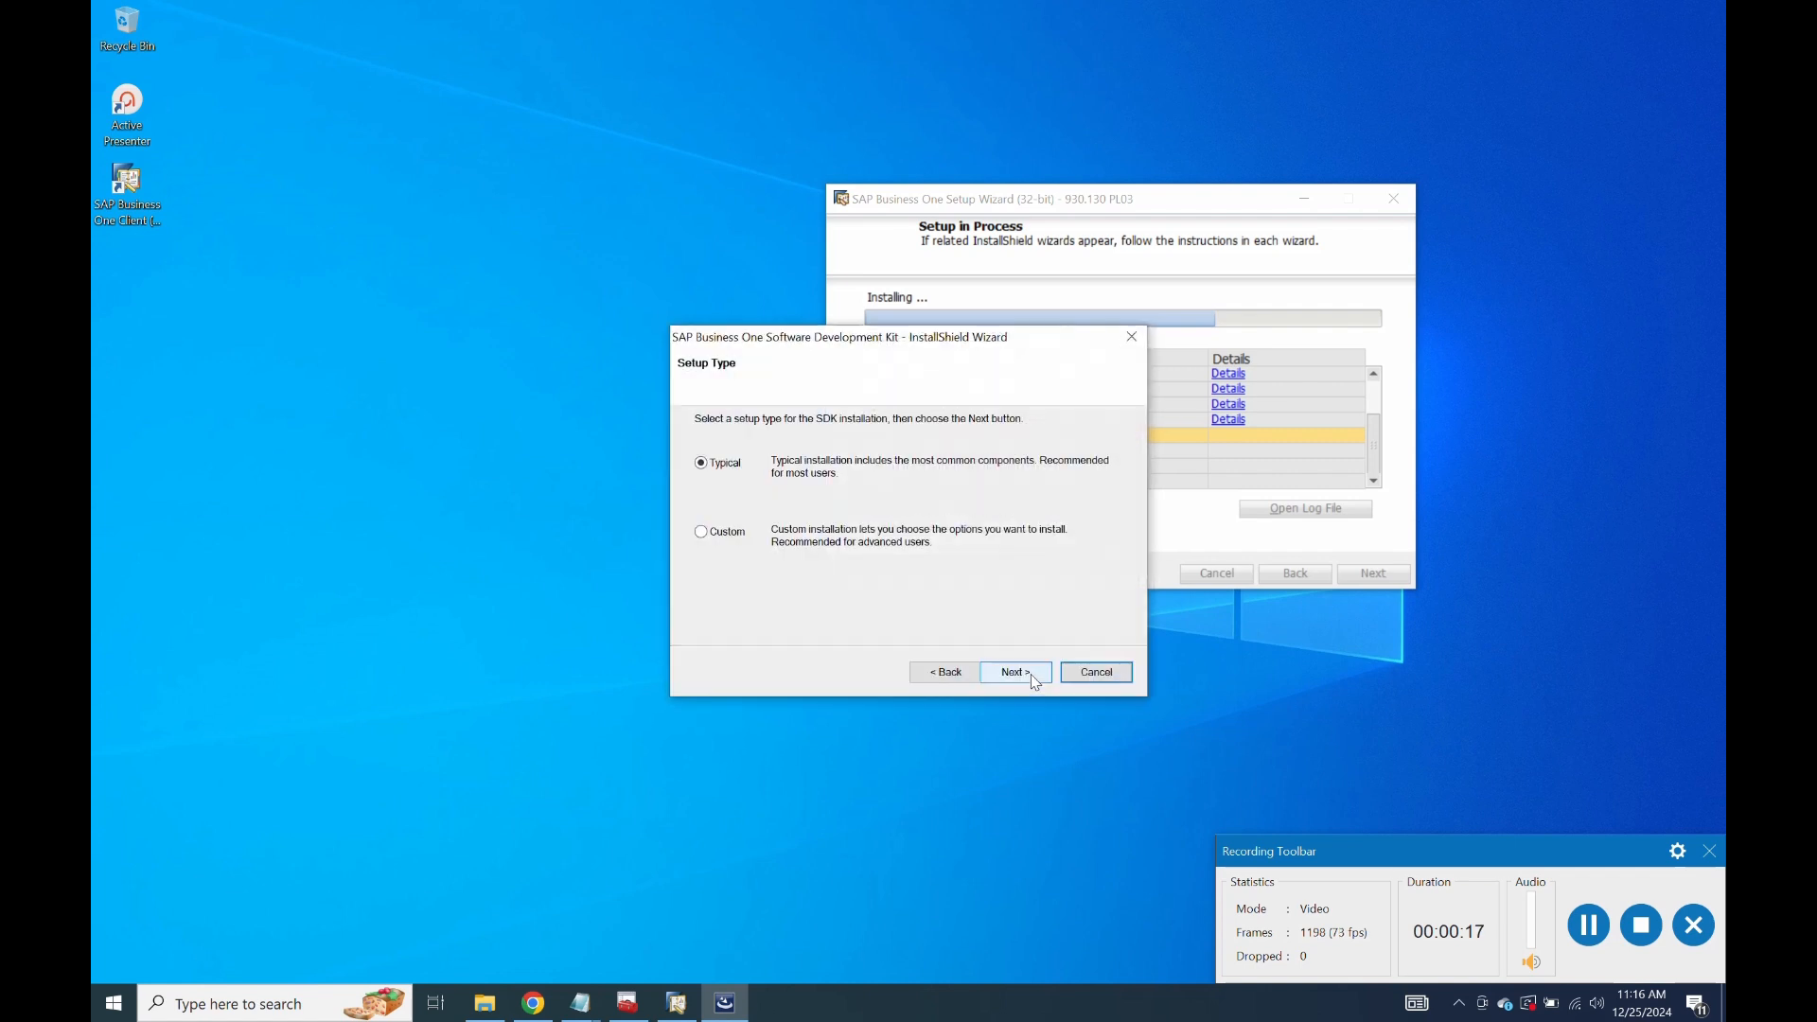
click(1015, 672)
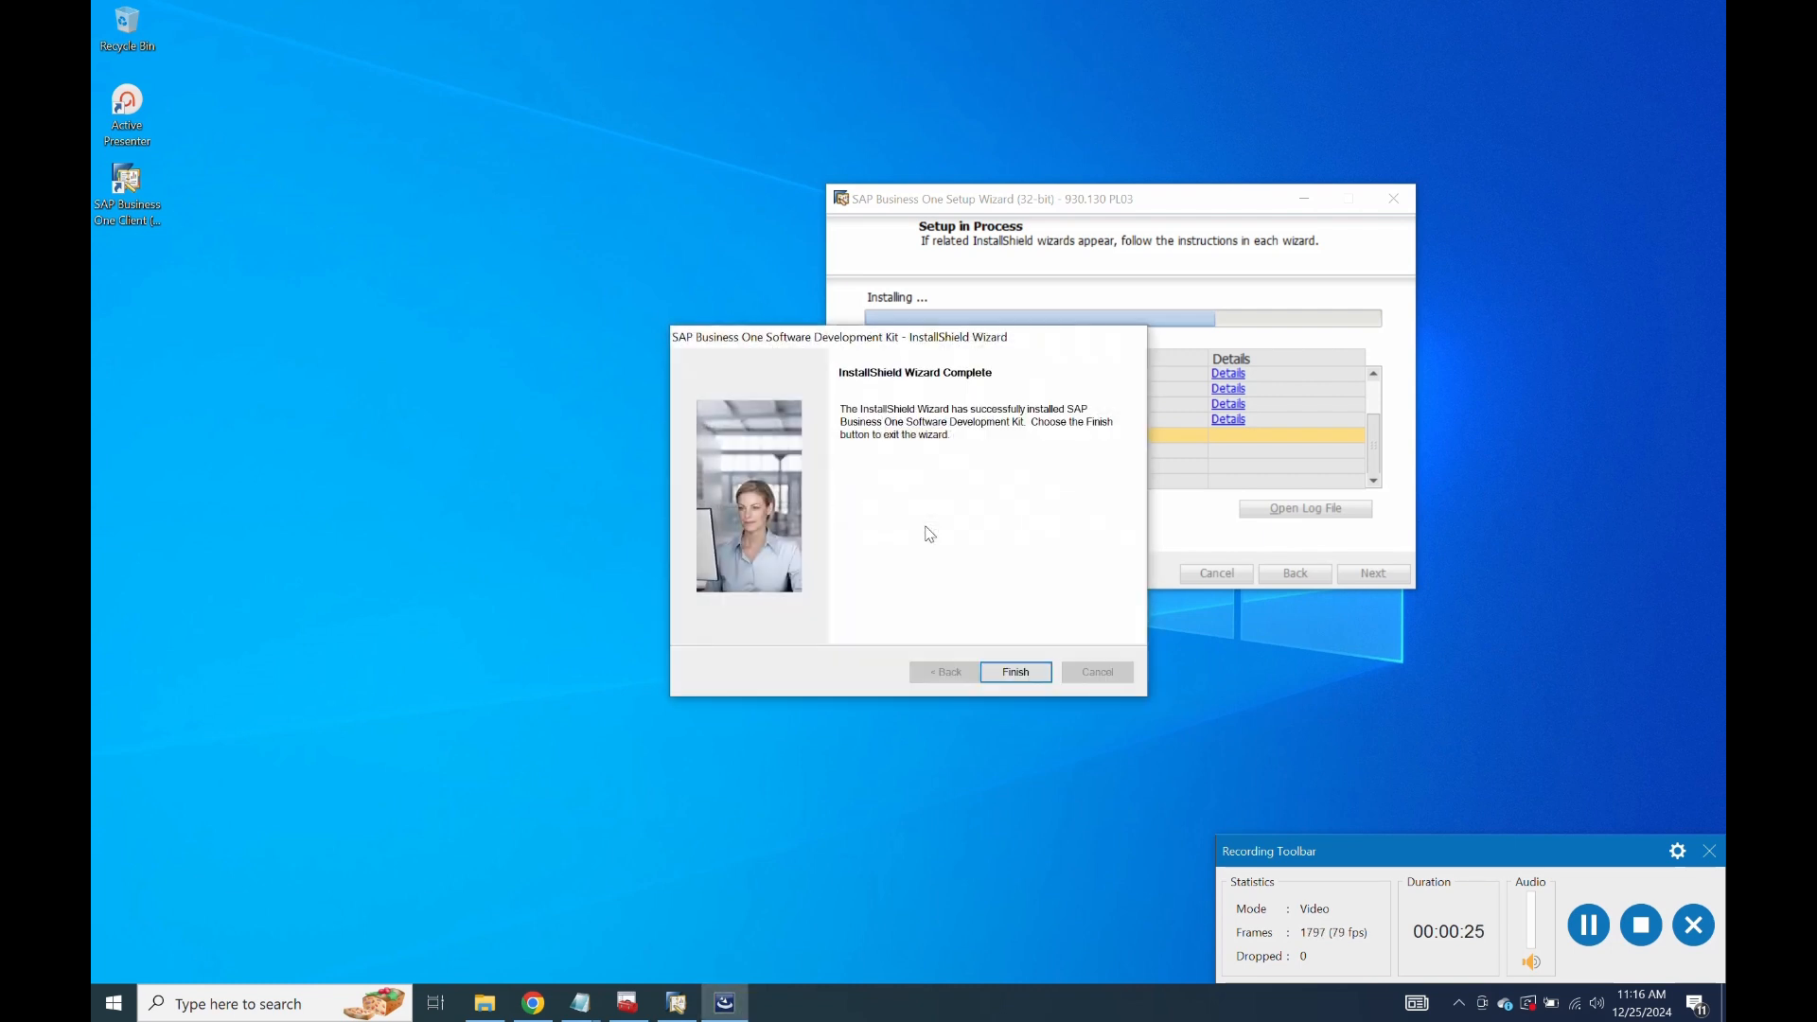
click(1019, 671)
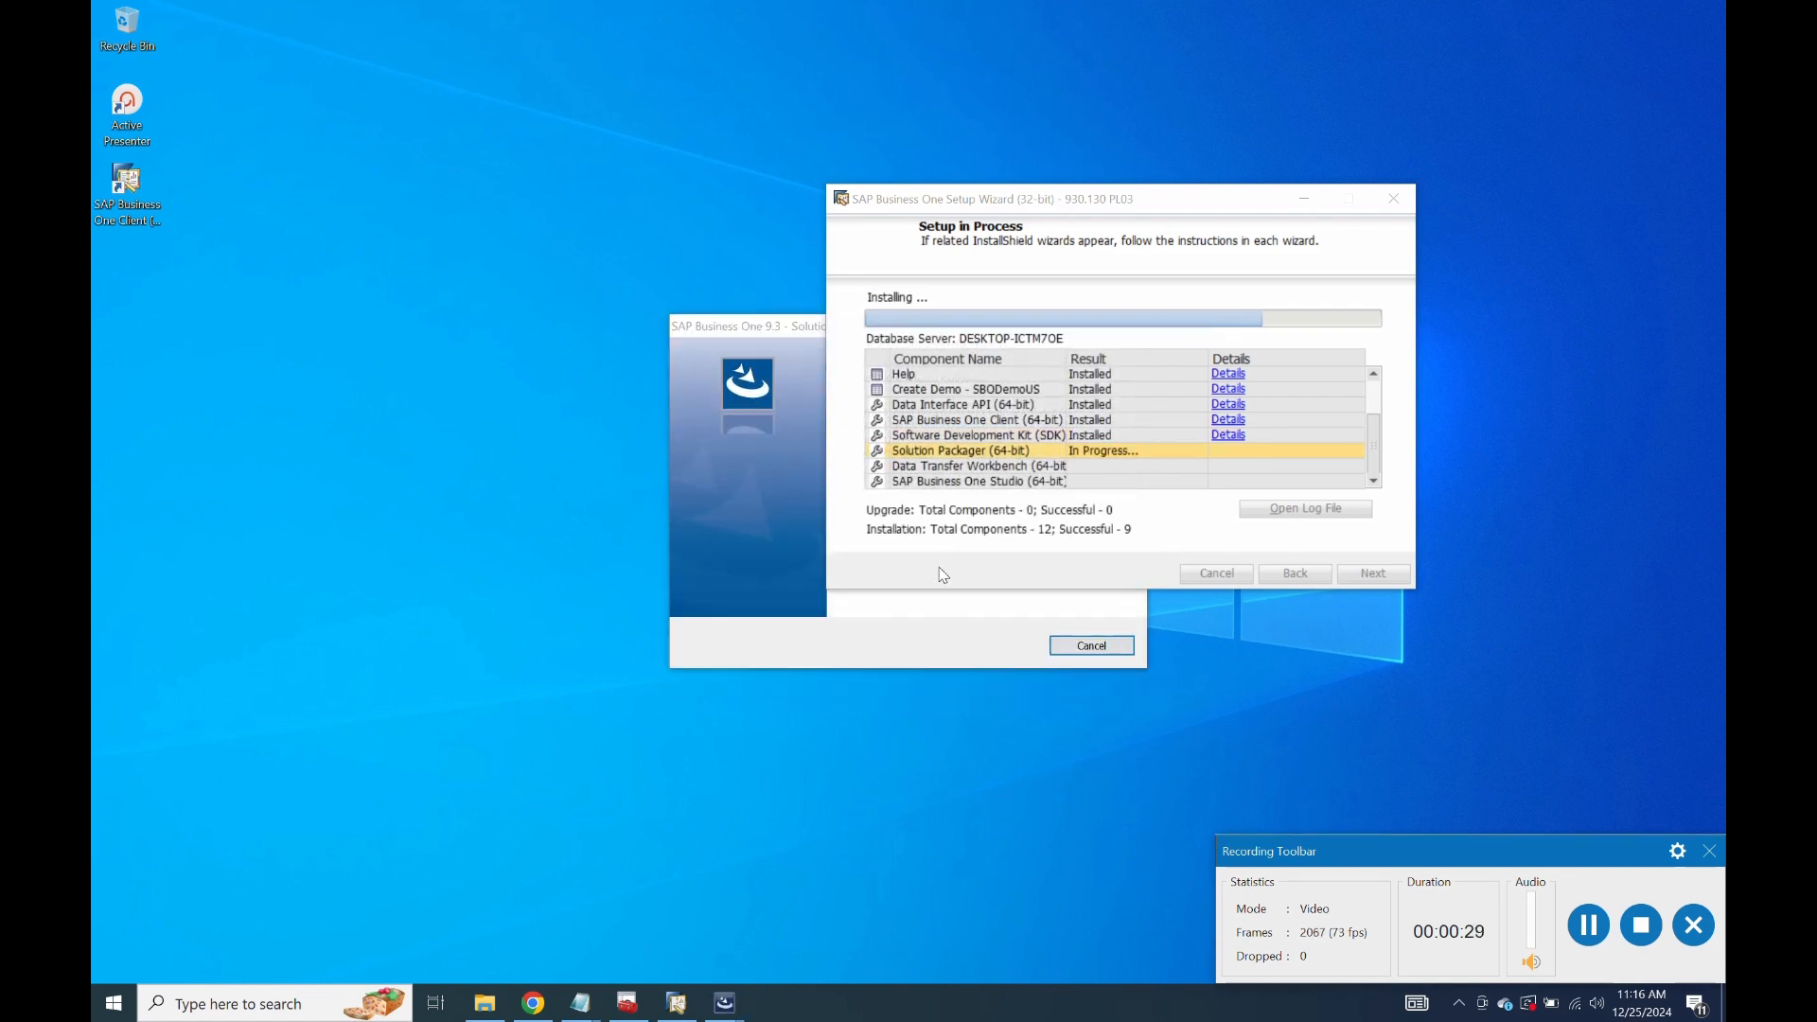
Enter company name 'na' in the Solution Packager installer and install for anyone using this computer.
click(932, 617)
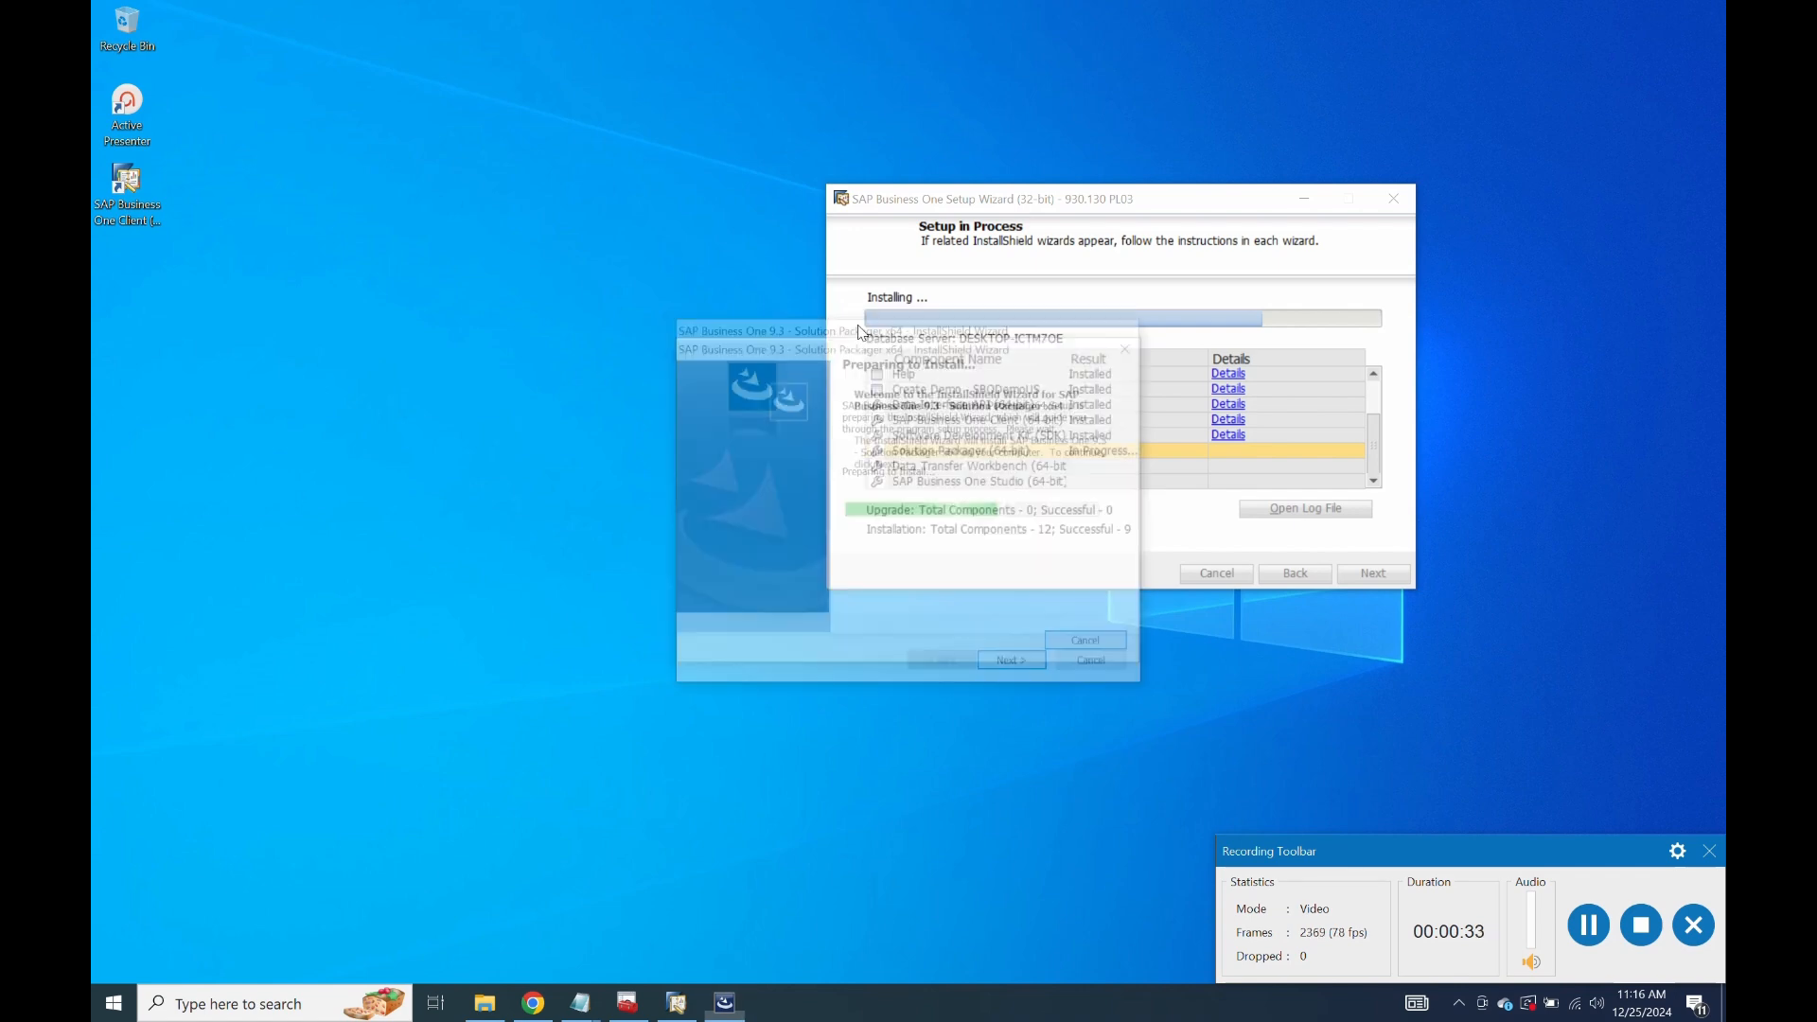
drag(696, 407, 644, 419)
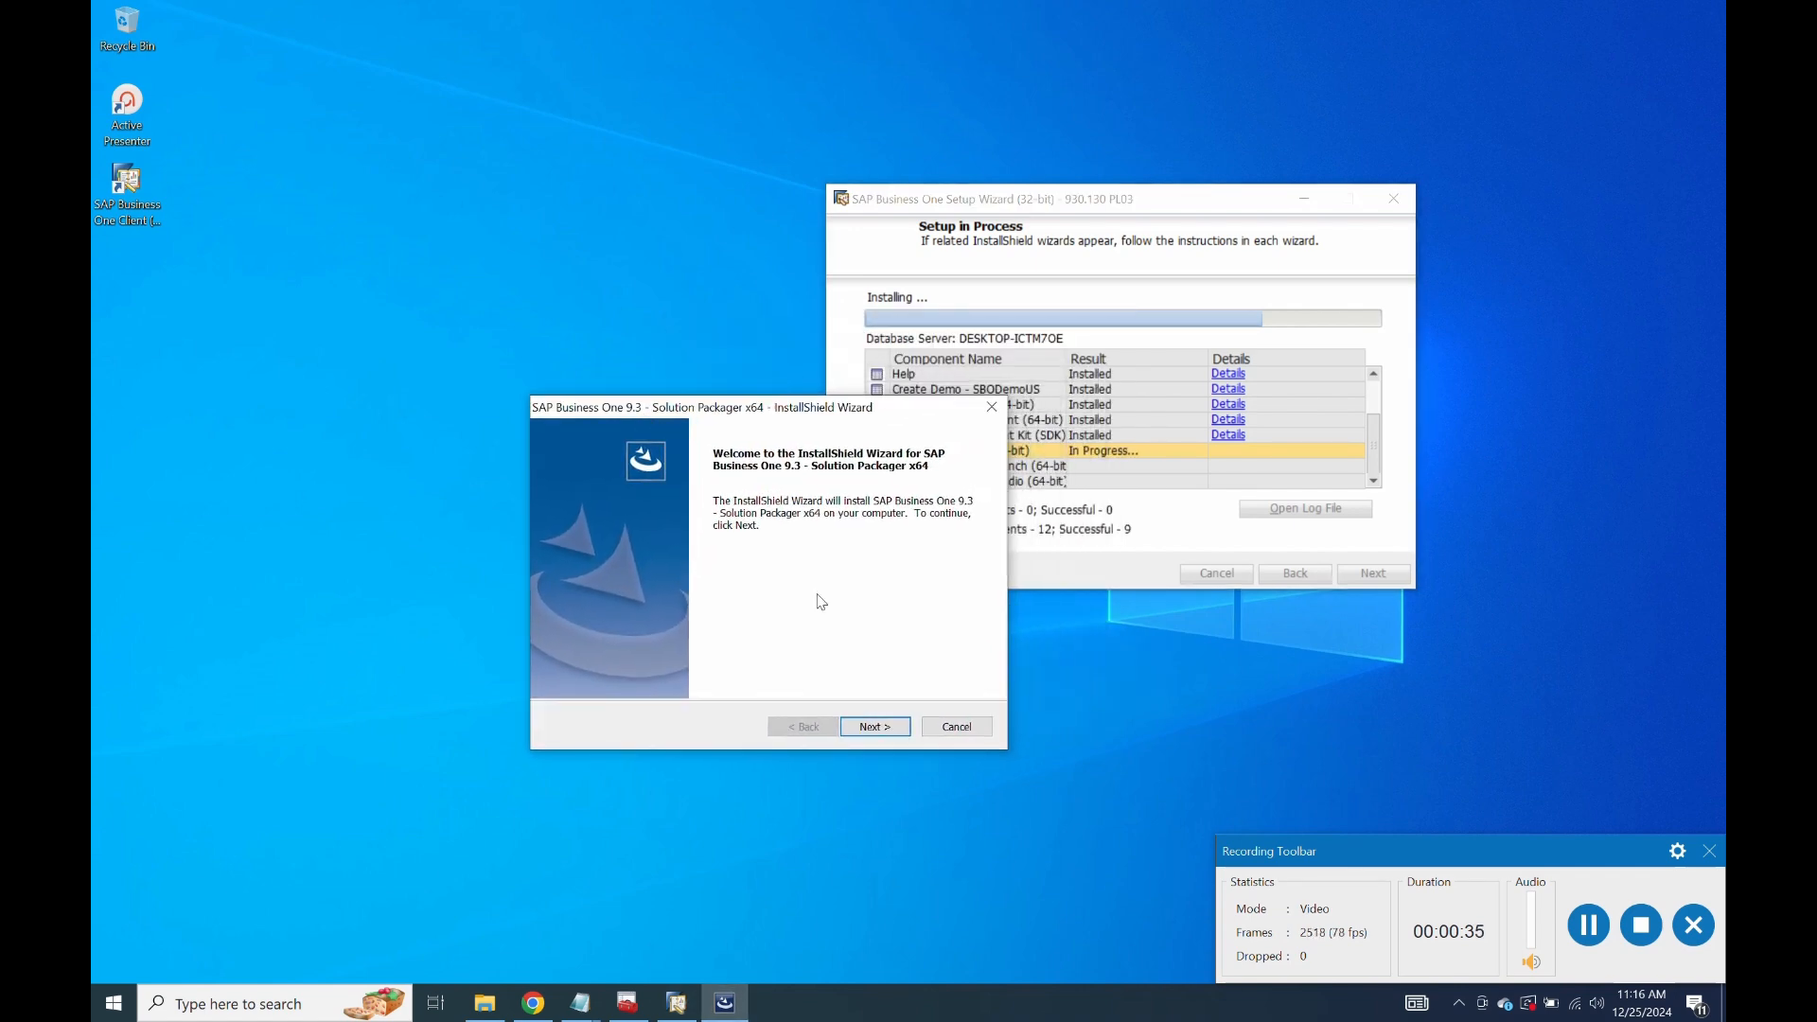
click(880, 725)
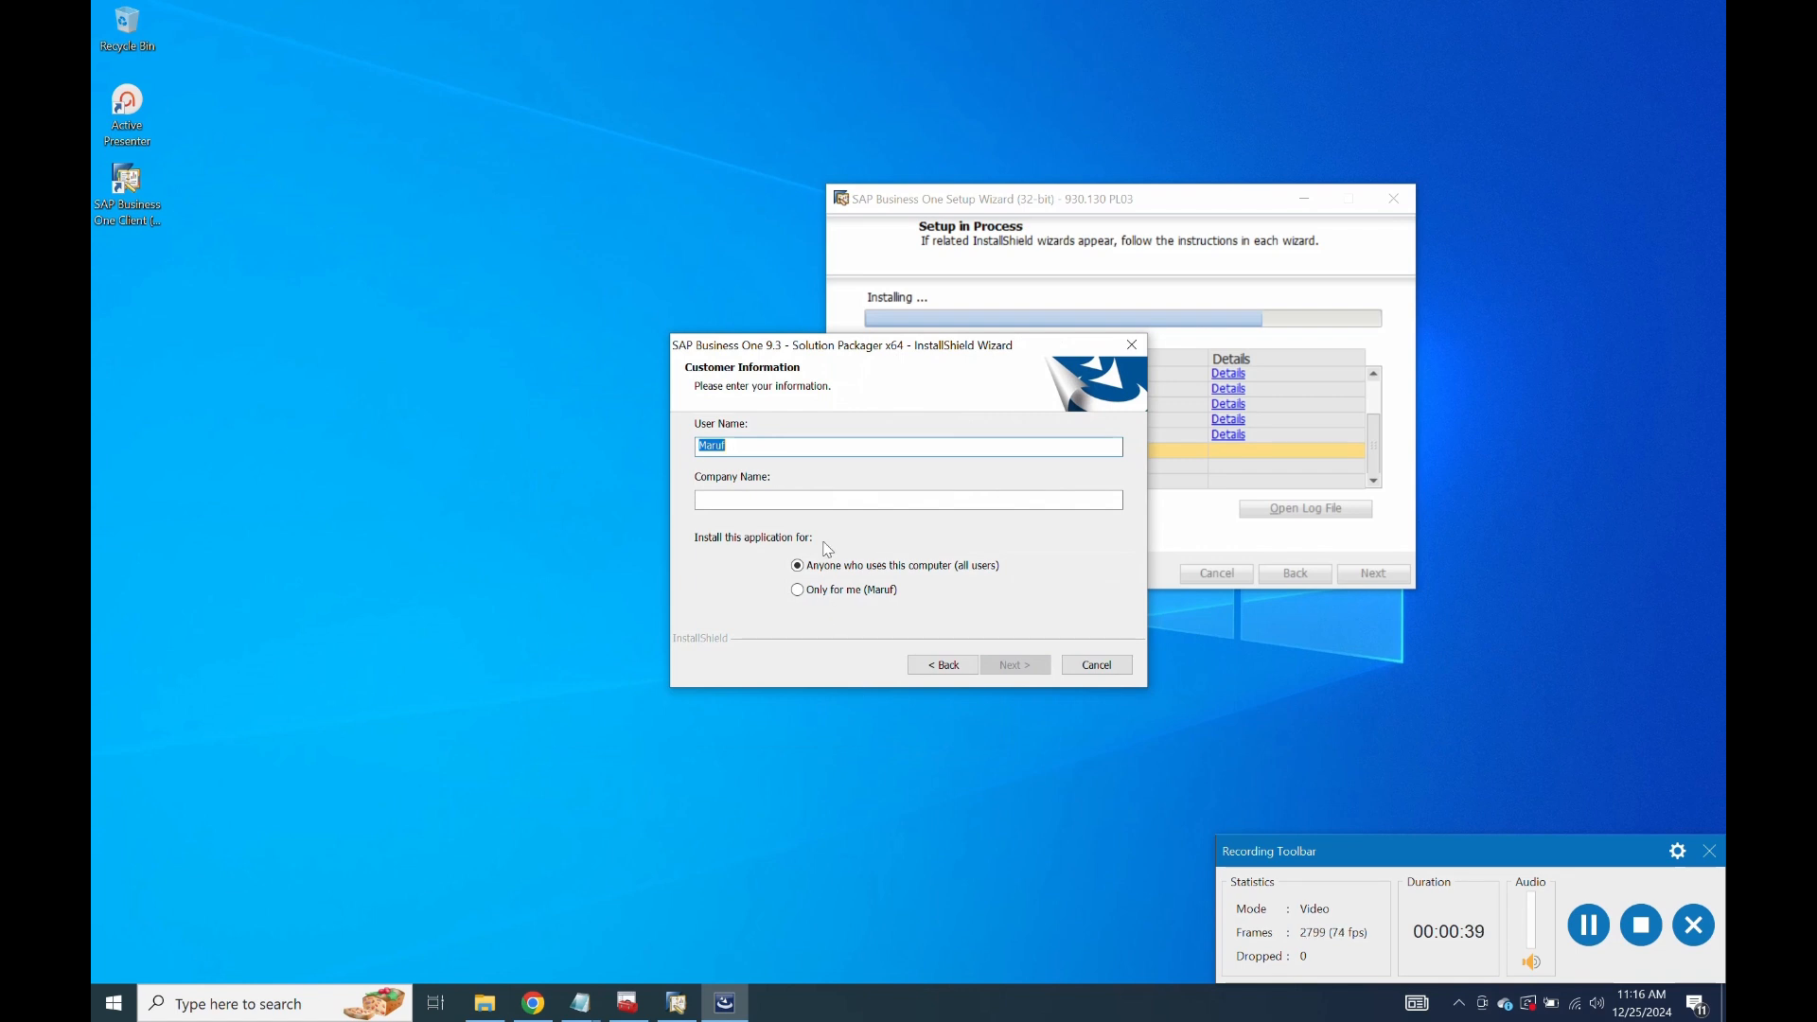
click(829, 508)
text(na)
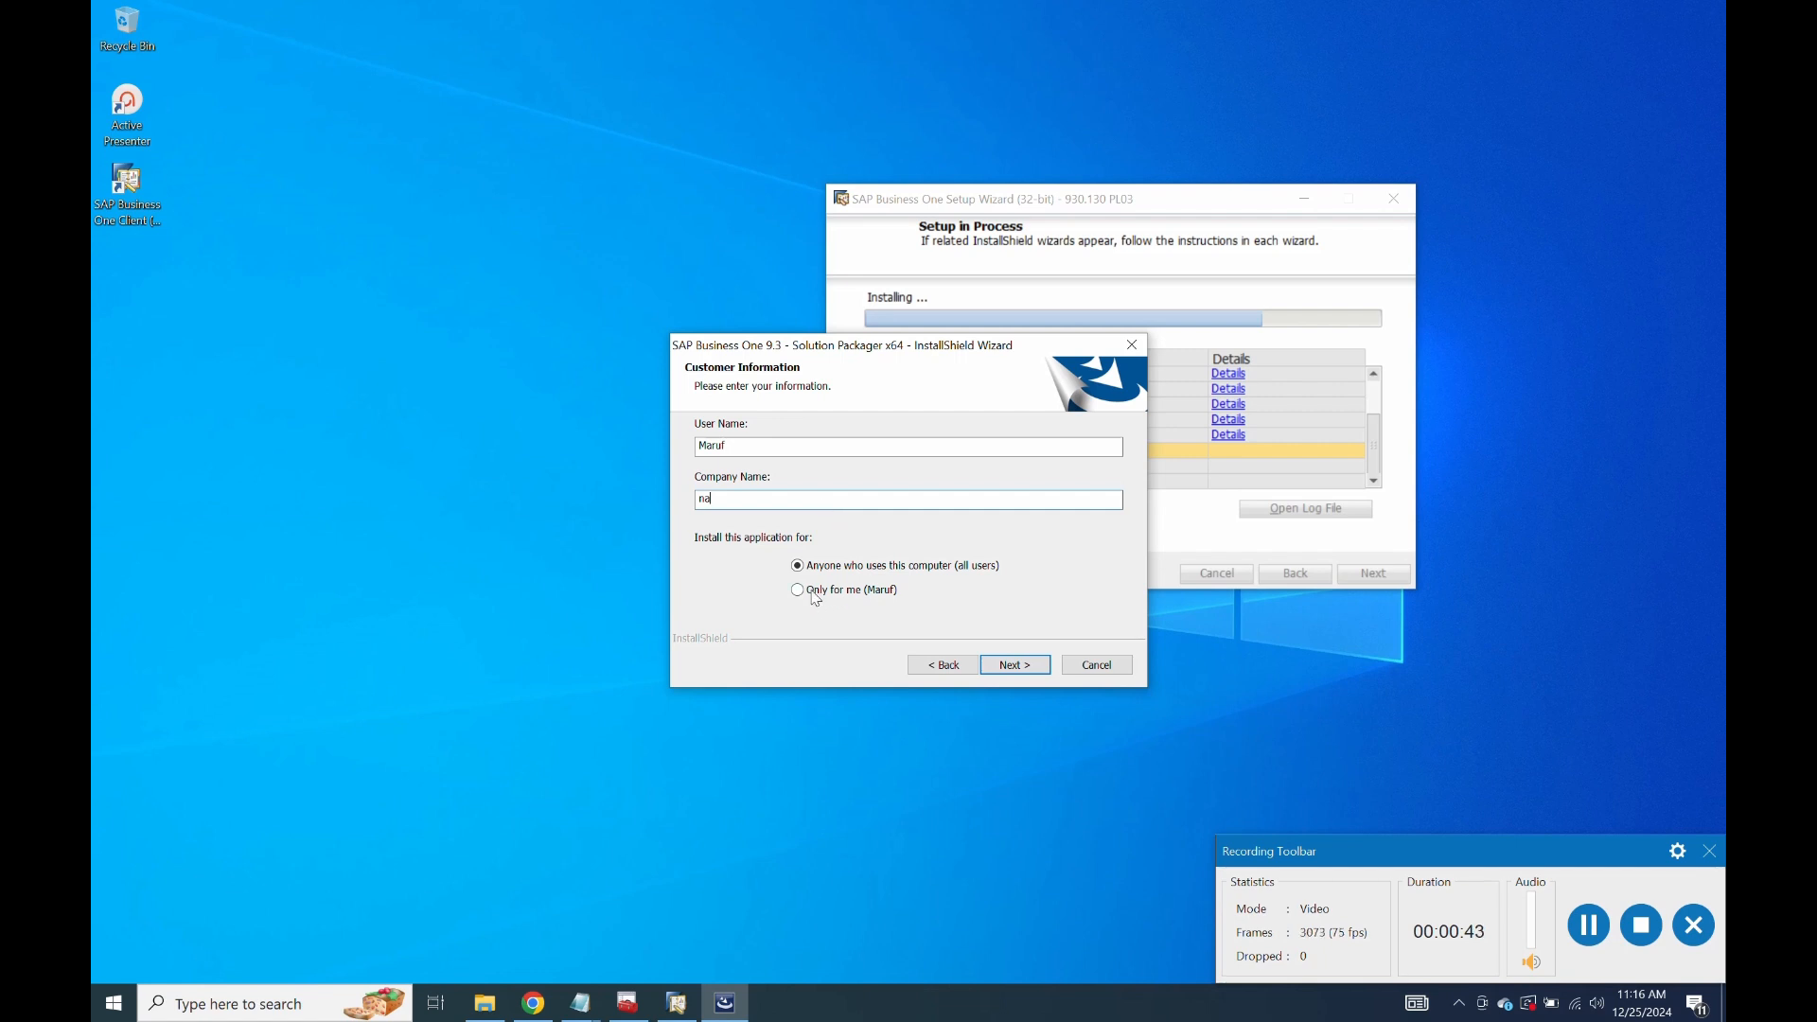
click(798, 566)
Keep the default destination folder, copy the Solution Packager files, and finish the installer.
click(994, 663)
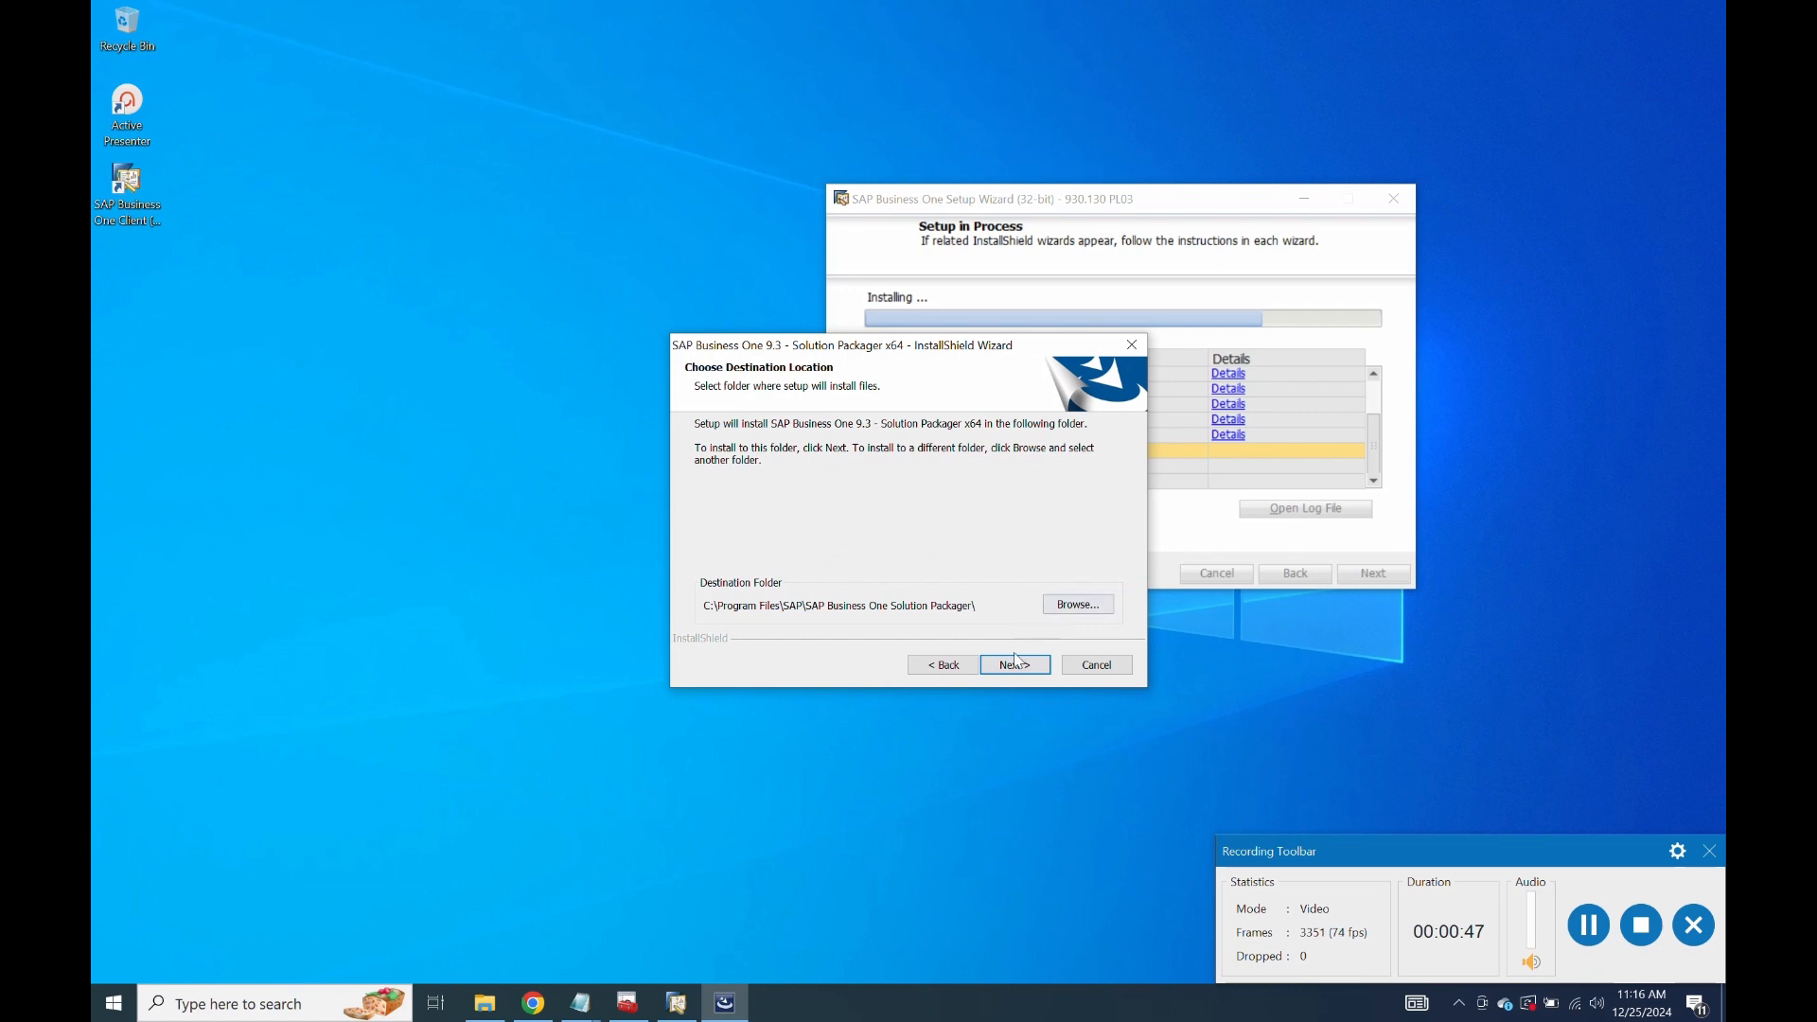
click(1016, 664)
click(1015, 664)
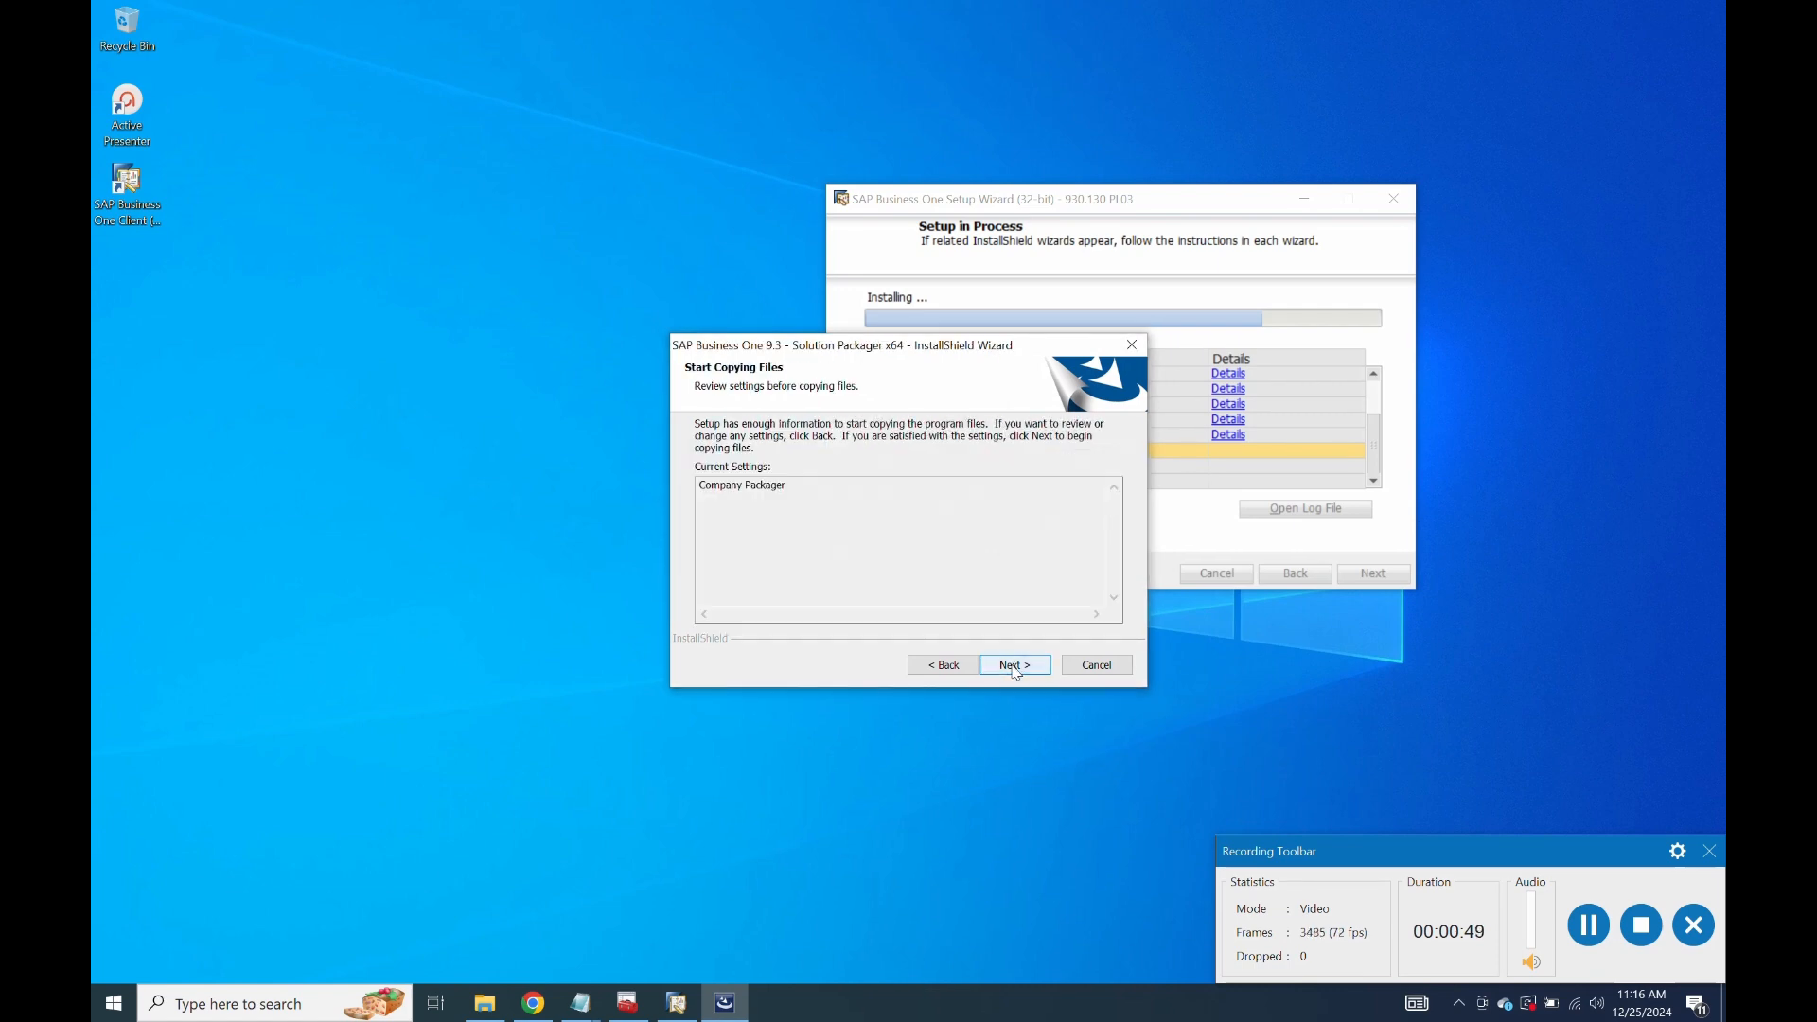
click(1014, 663)
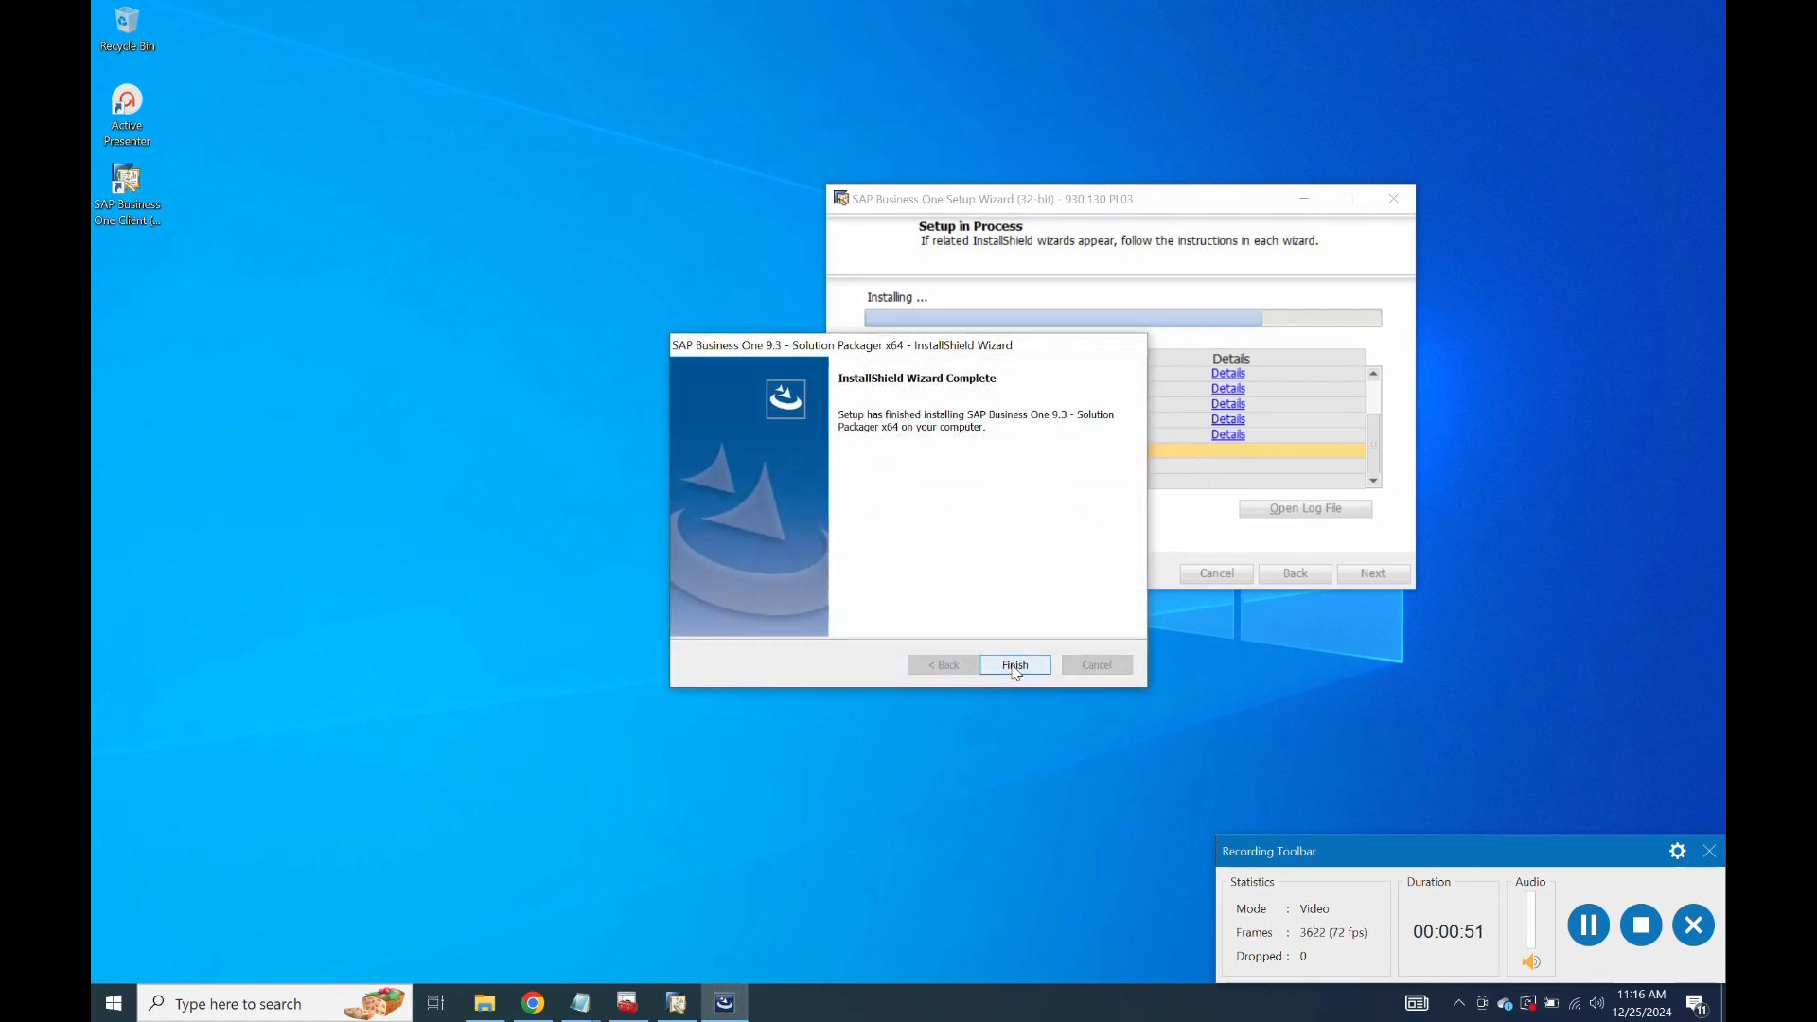
click(1016, 665)
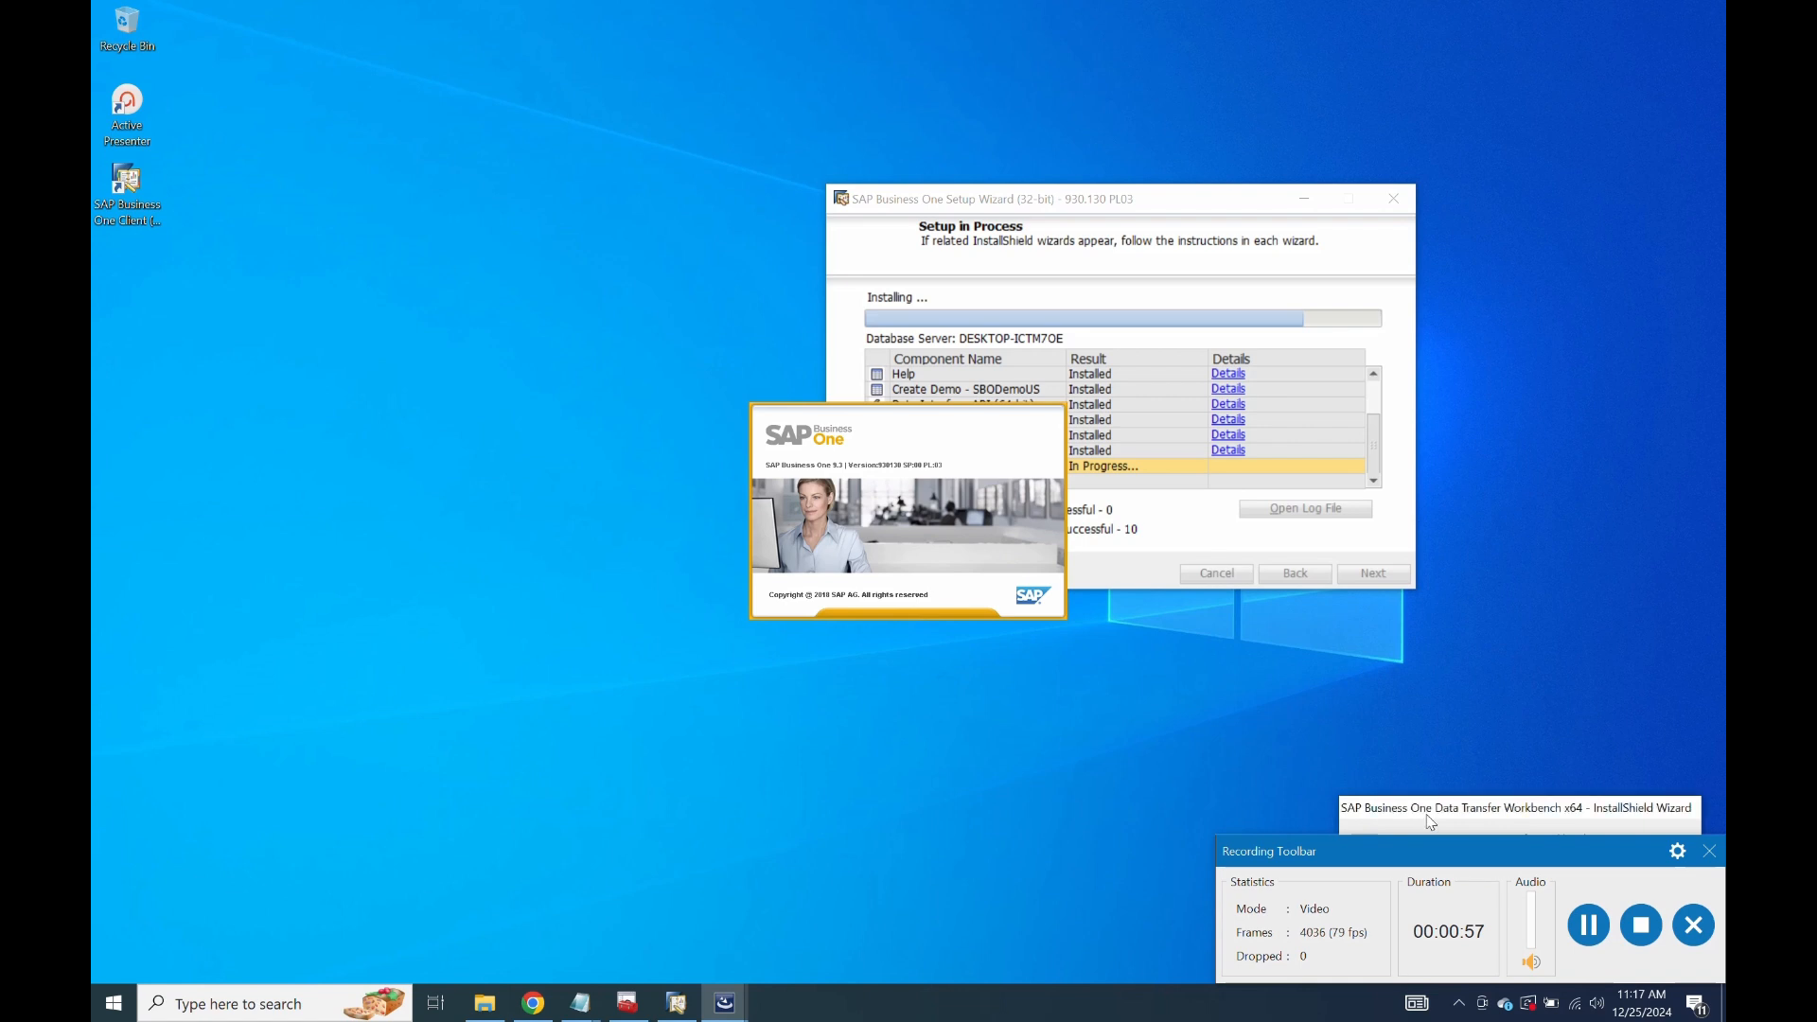
Install Data Transfer Workbench to C:\Program Files\SAP\Data Transfer Workbench with default folders, then finish.
drag(1377, 836, 944, 985)
click(752, 341)
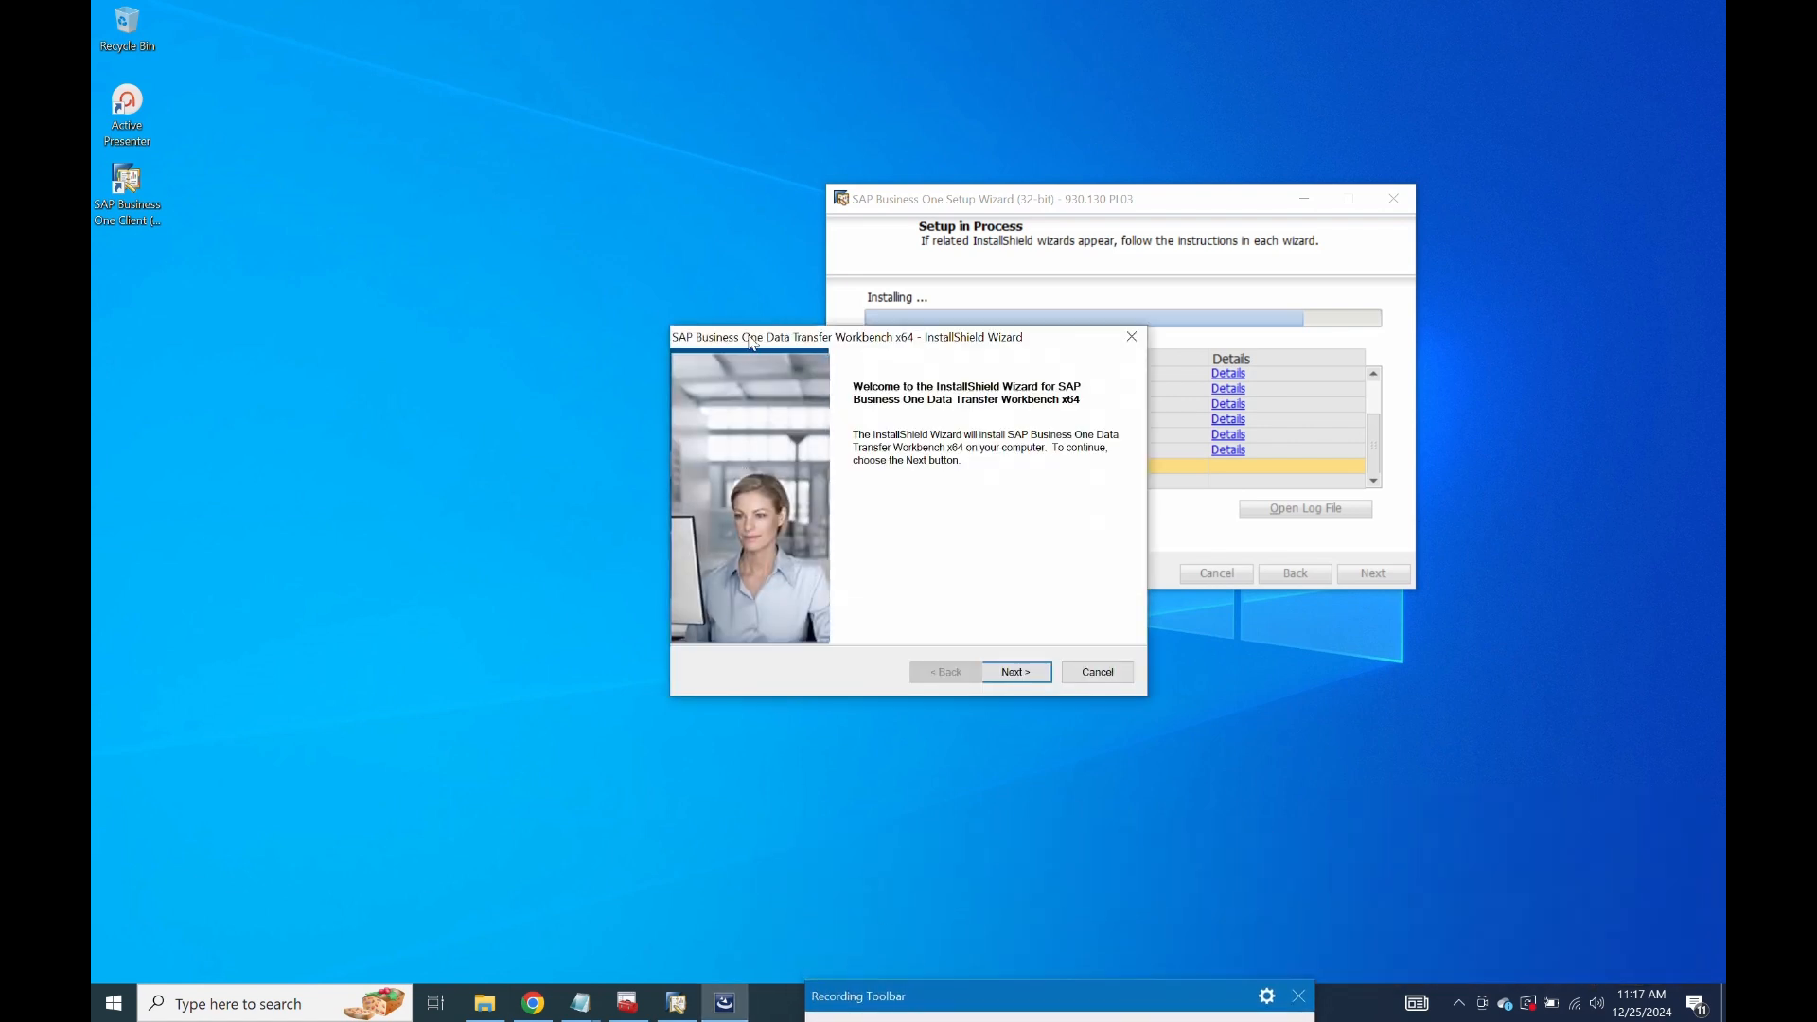
click(1009, 677)
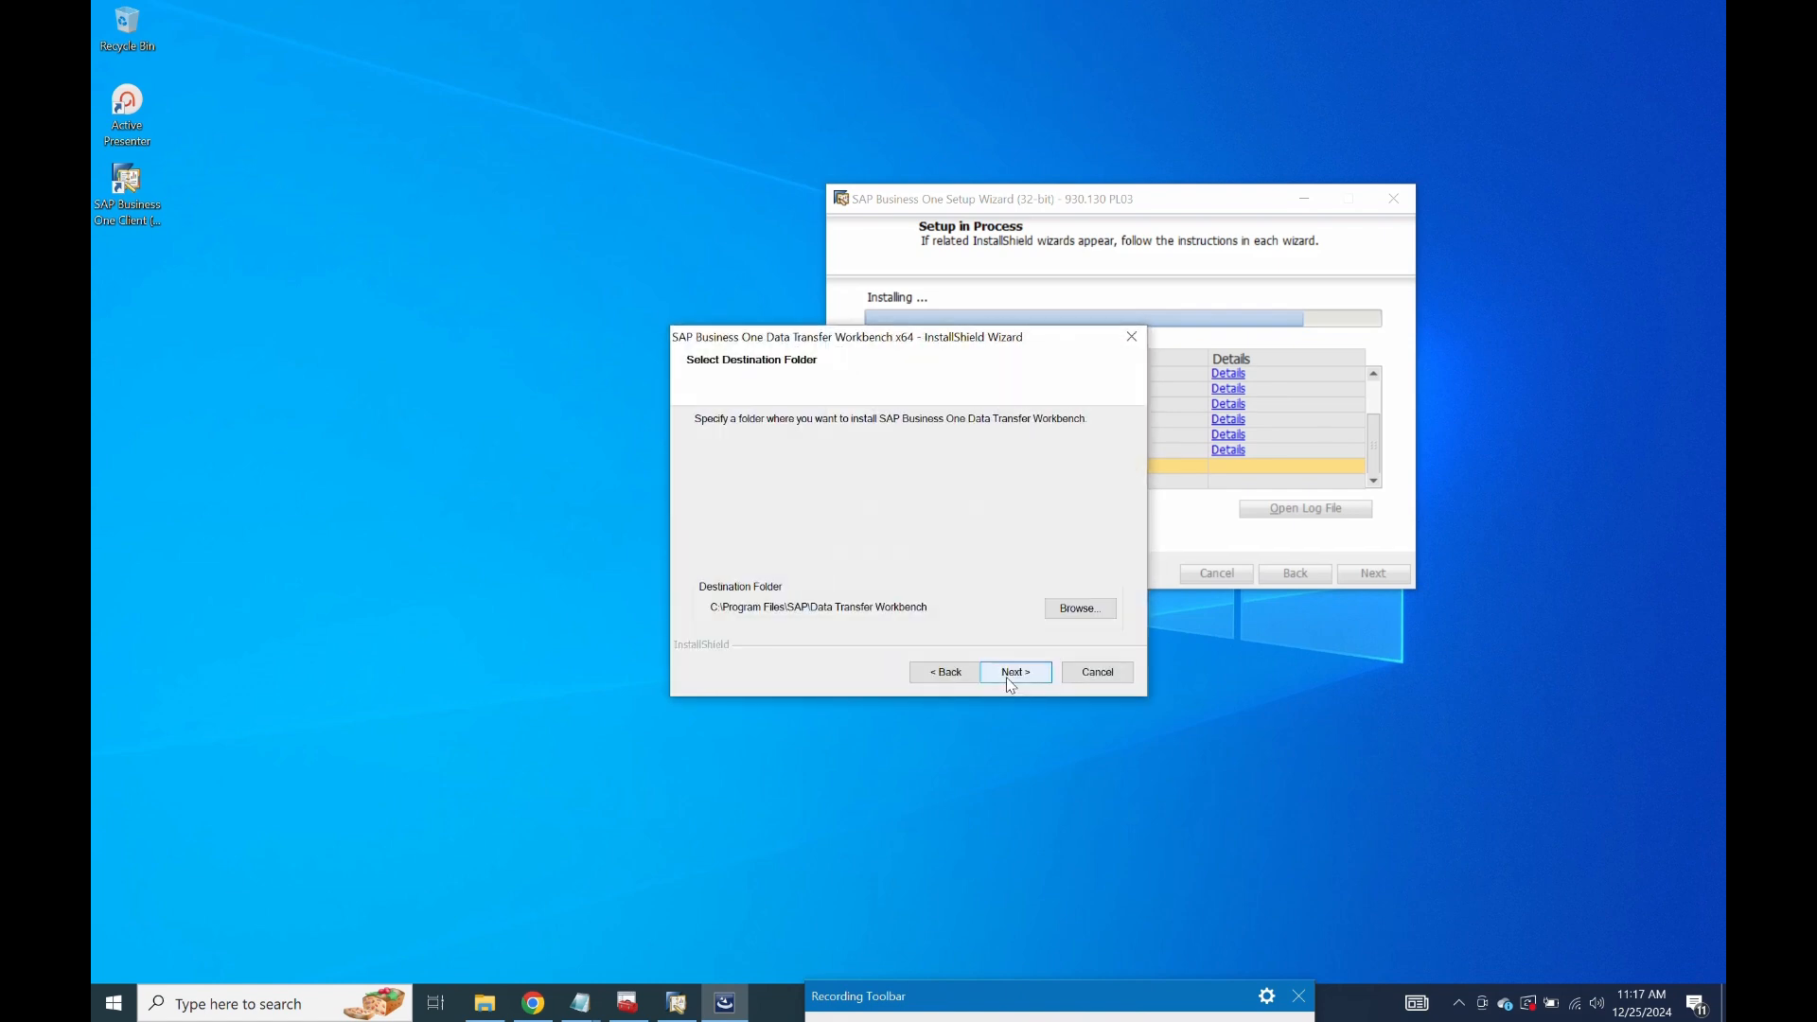
click(1007, 677)
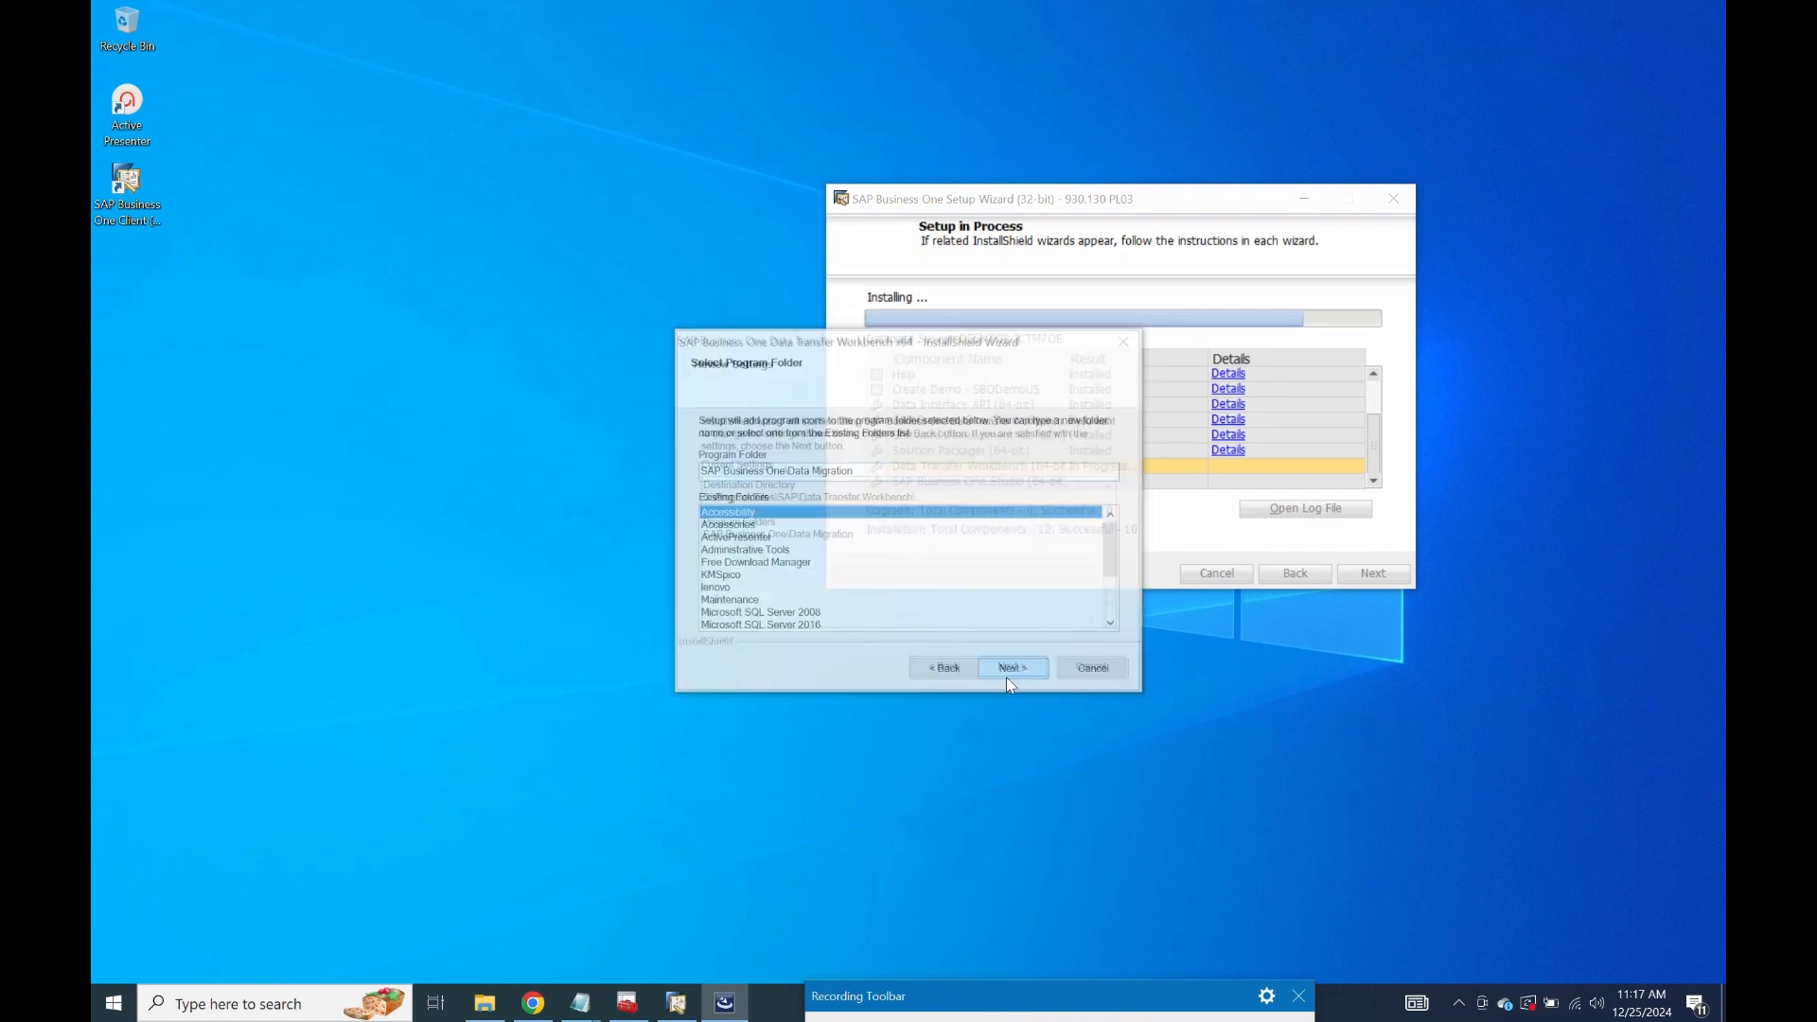
click(1009, 678)
click(1009, 678)
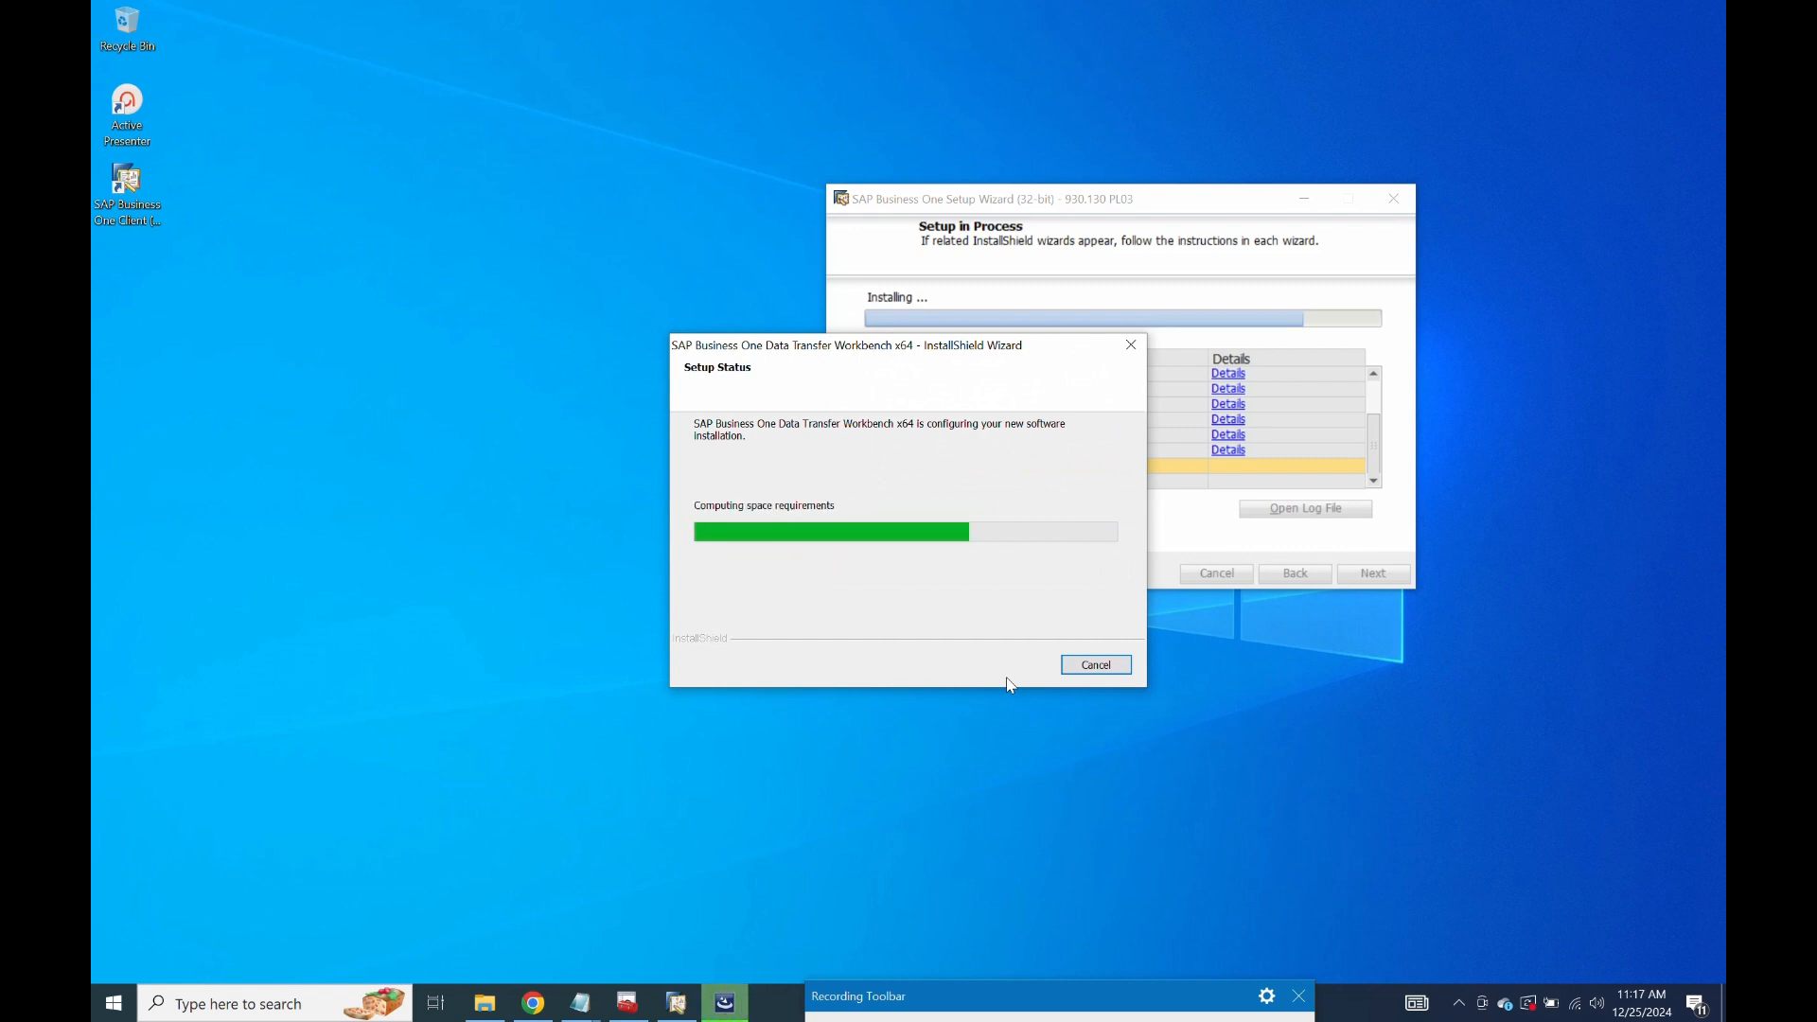
click(1011, 677)
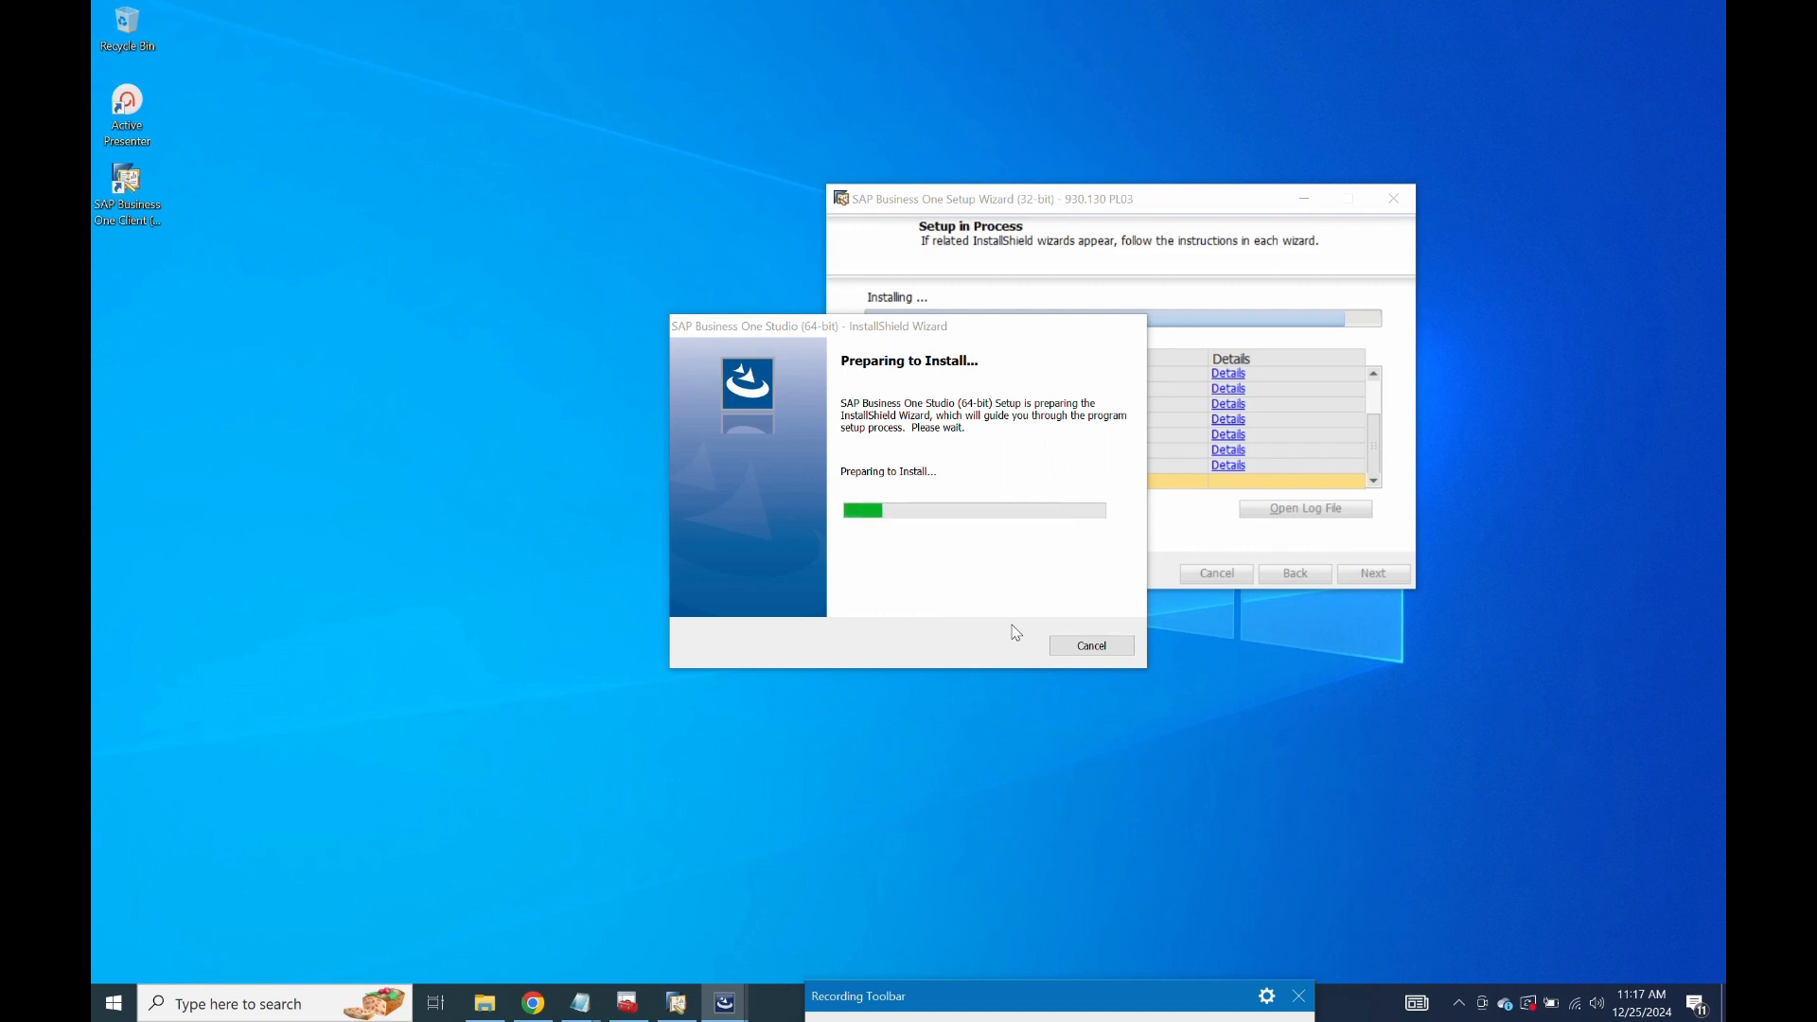
Start the Studio installer and fill in the company name.
click(1017, 666)
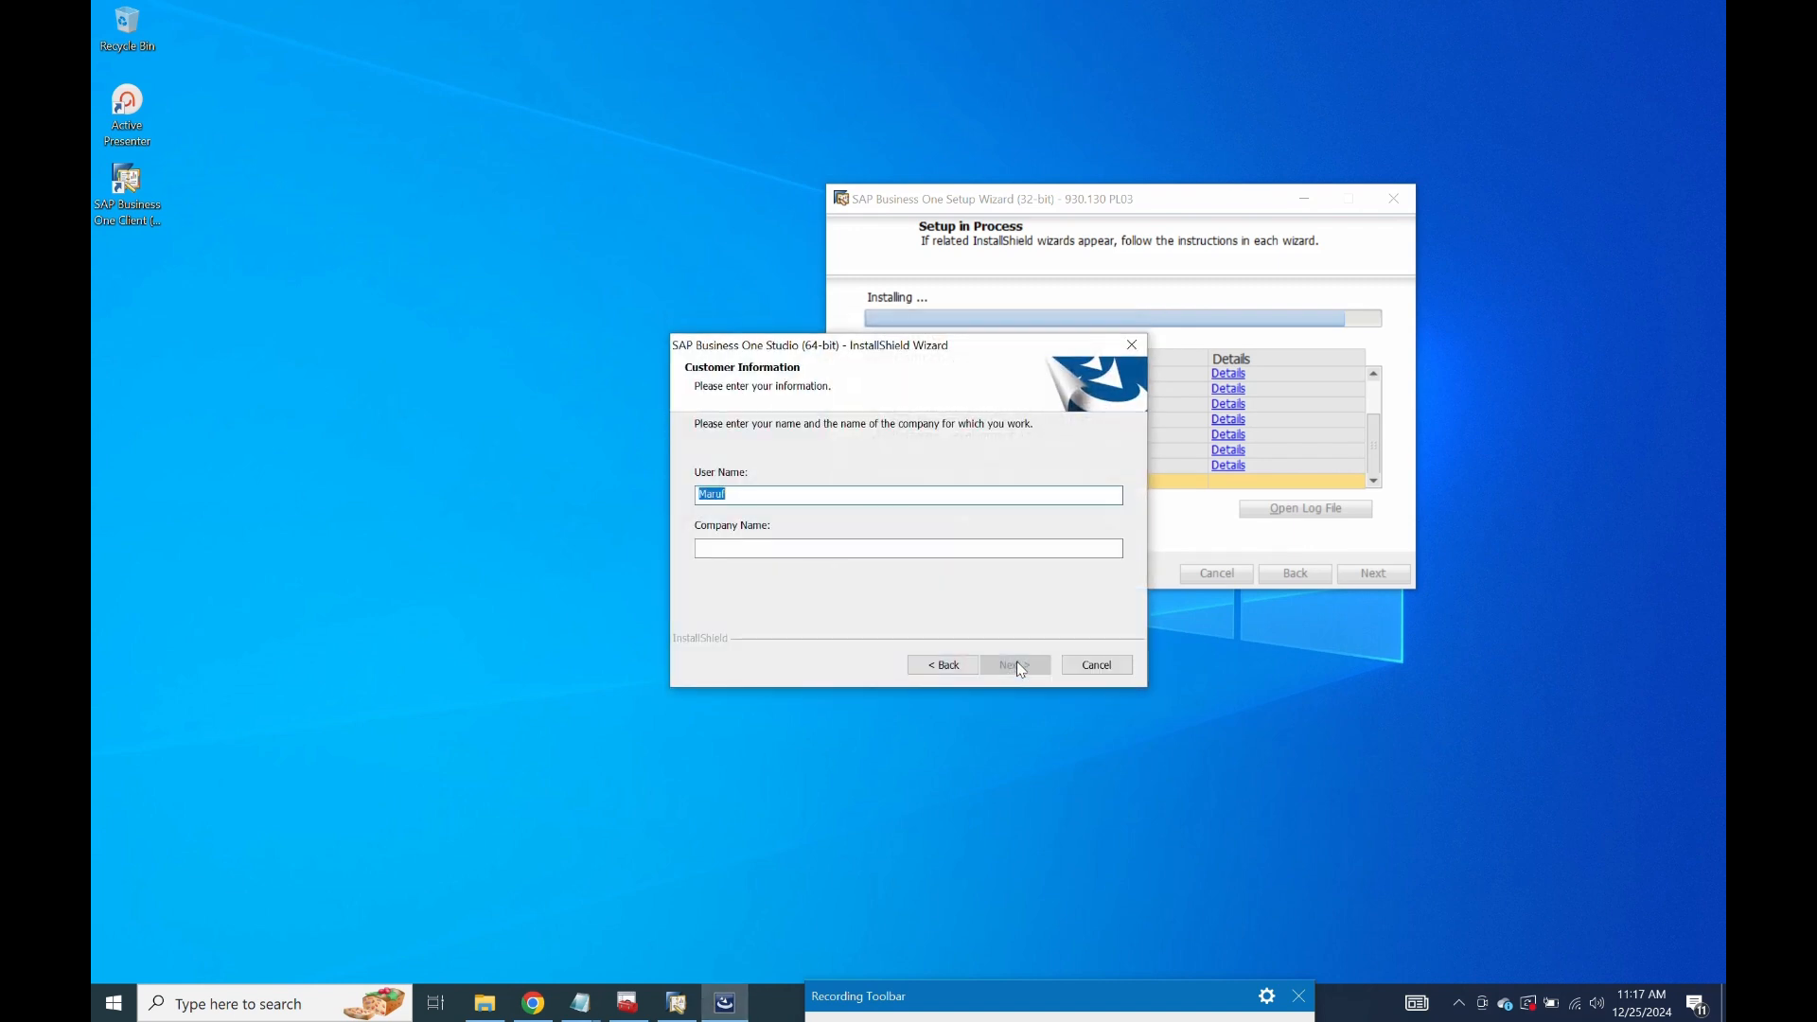
click(880, 552)
text(Cal)
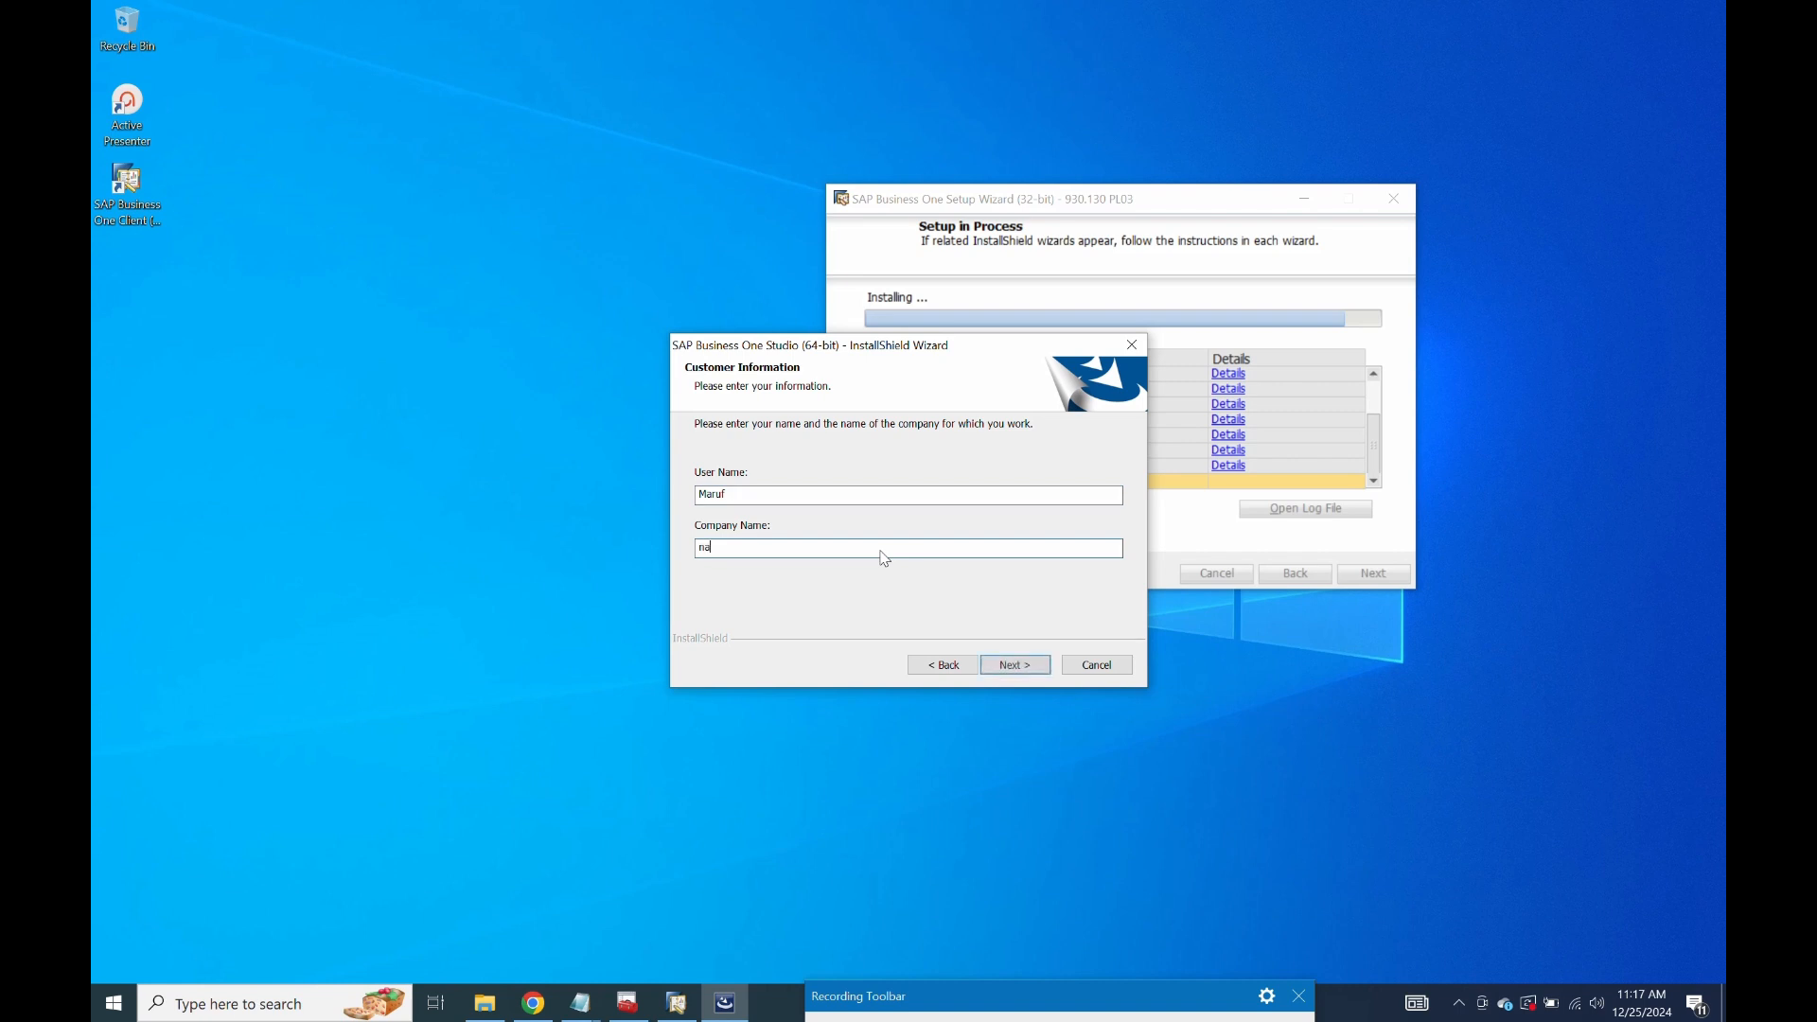
click(1016, 665)
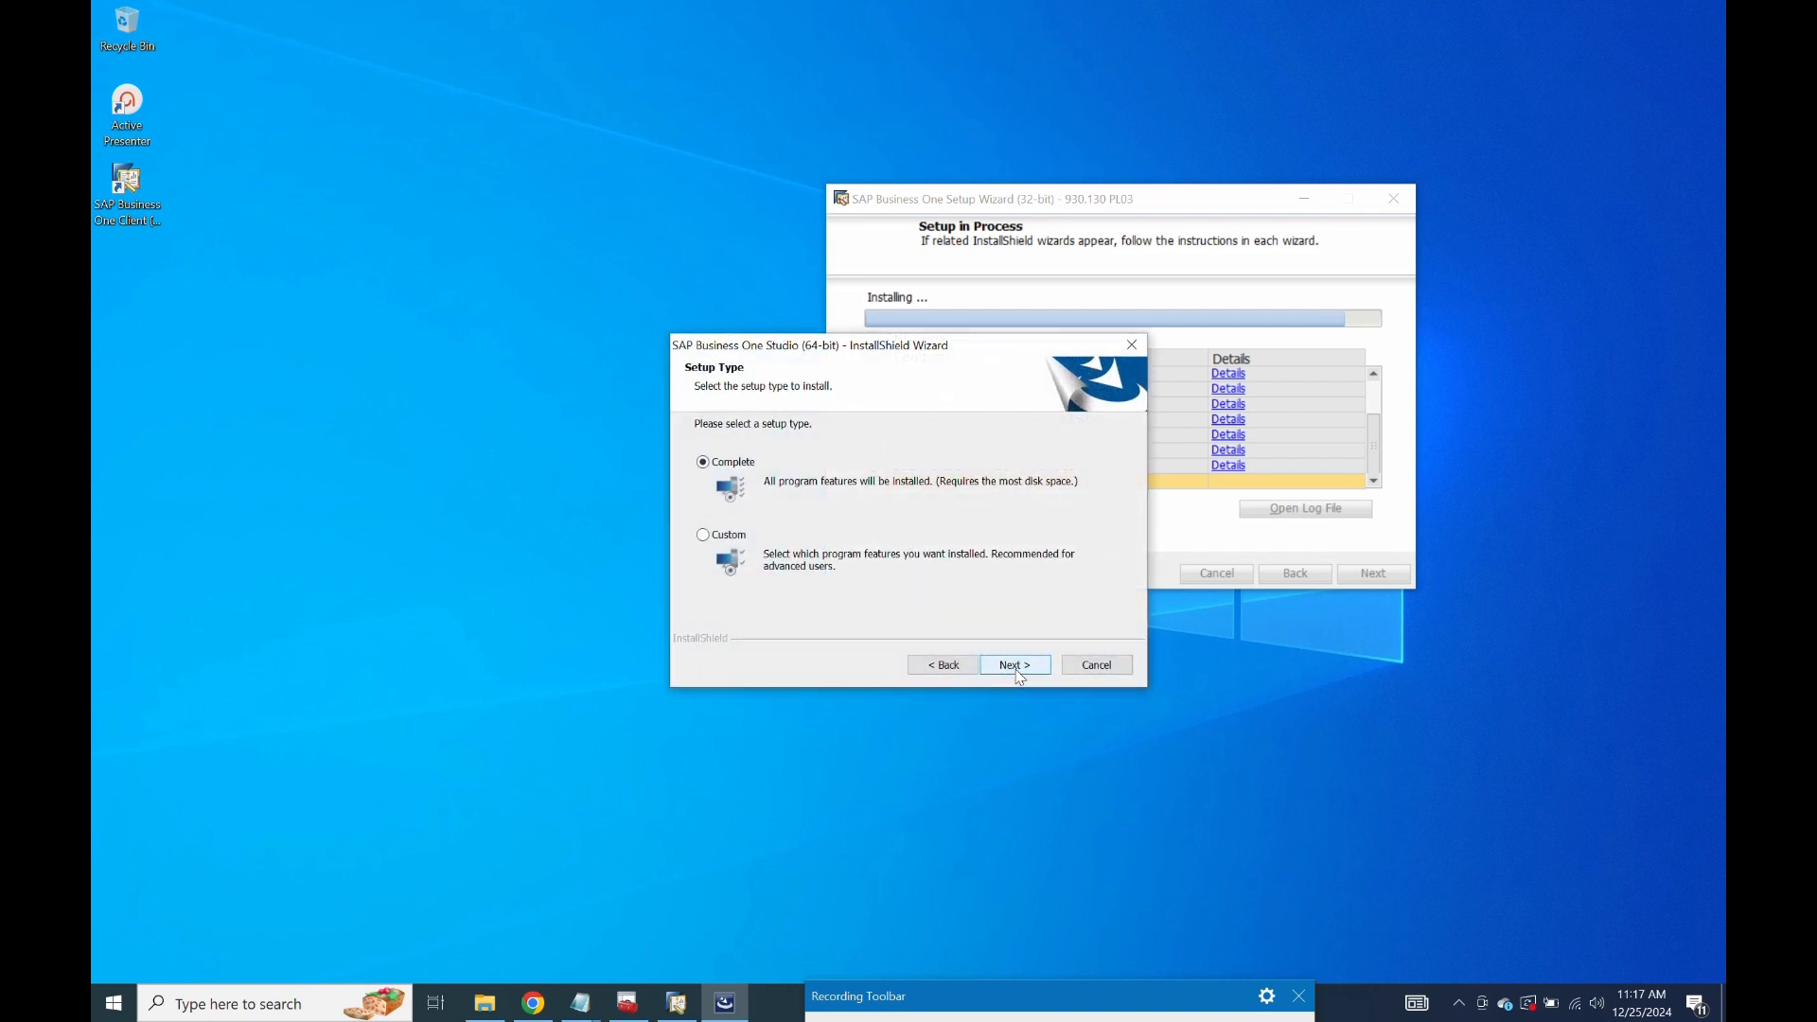
Install Studio with the Complete setup, ignoring the missing Visual Studio warning, and finish.
click(1017, 666)
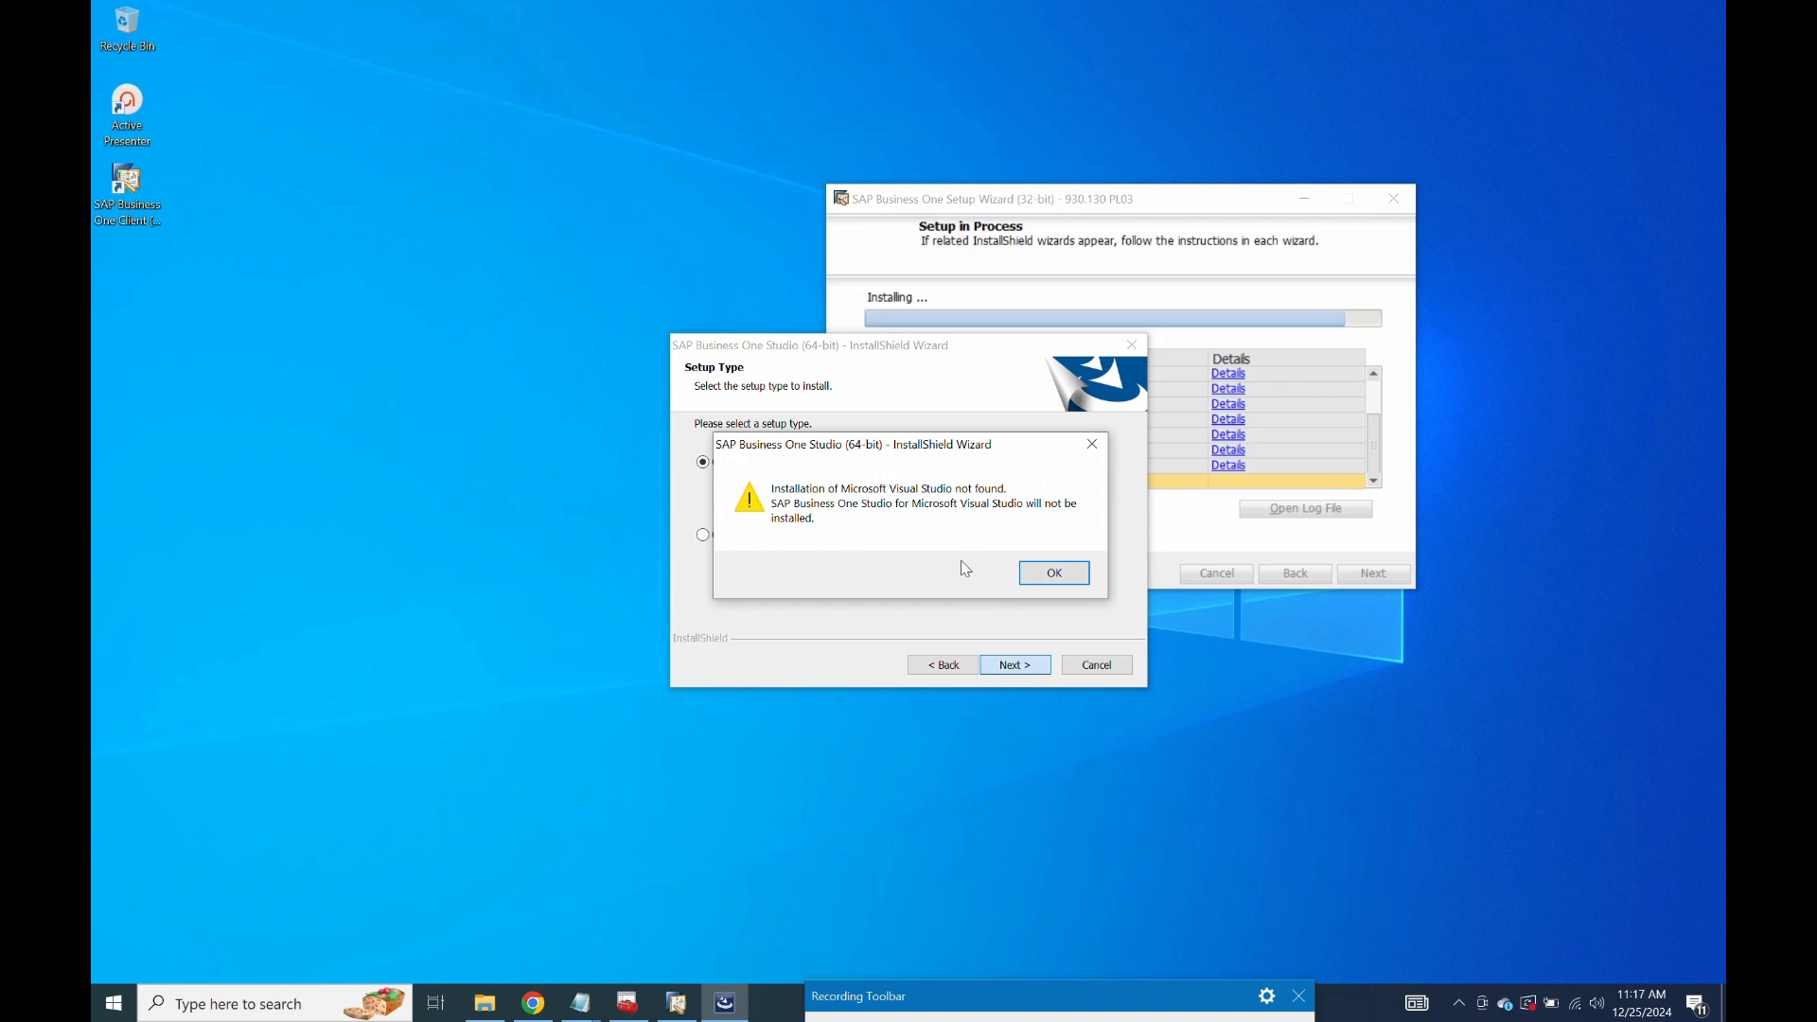
click(1048, 564)
click(1030, 660)
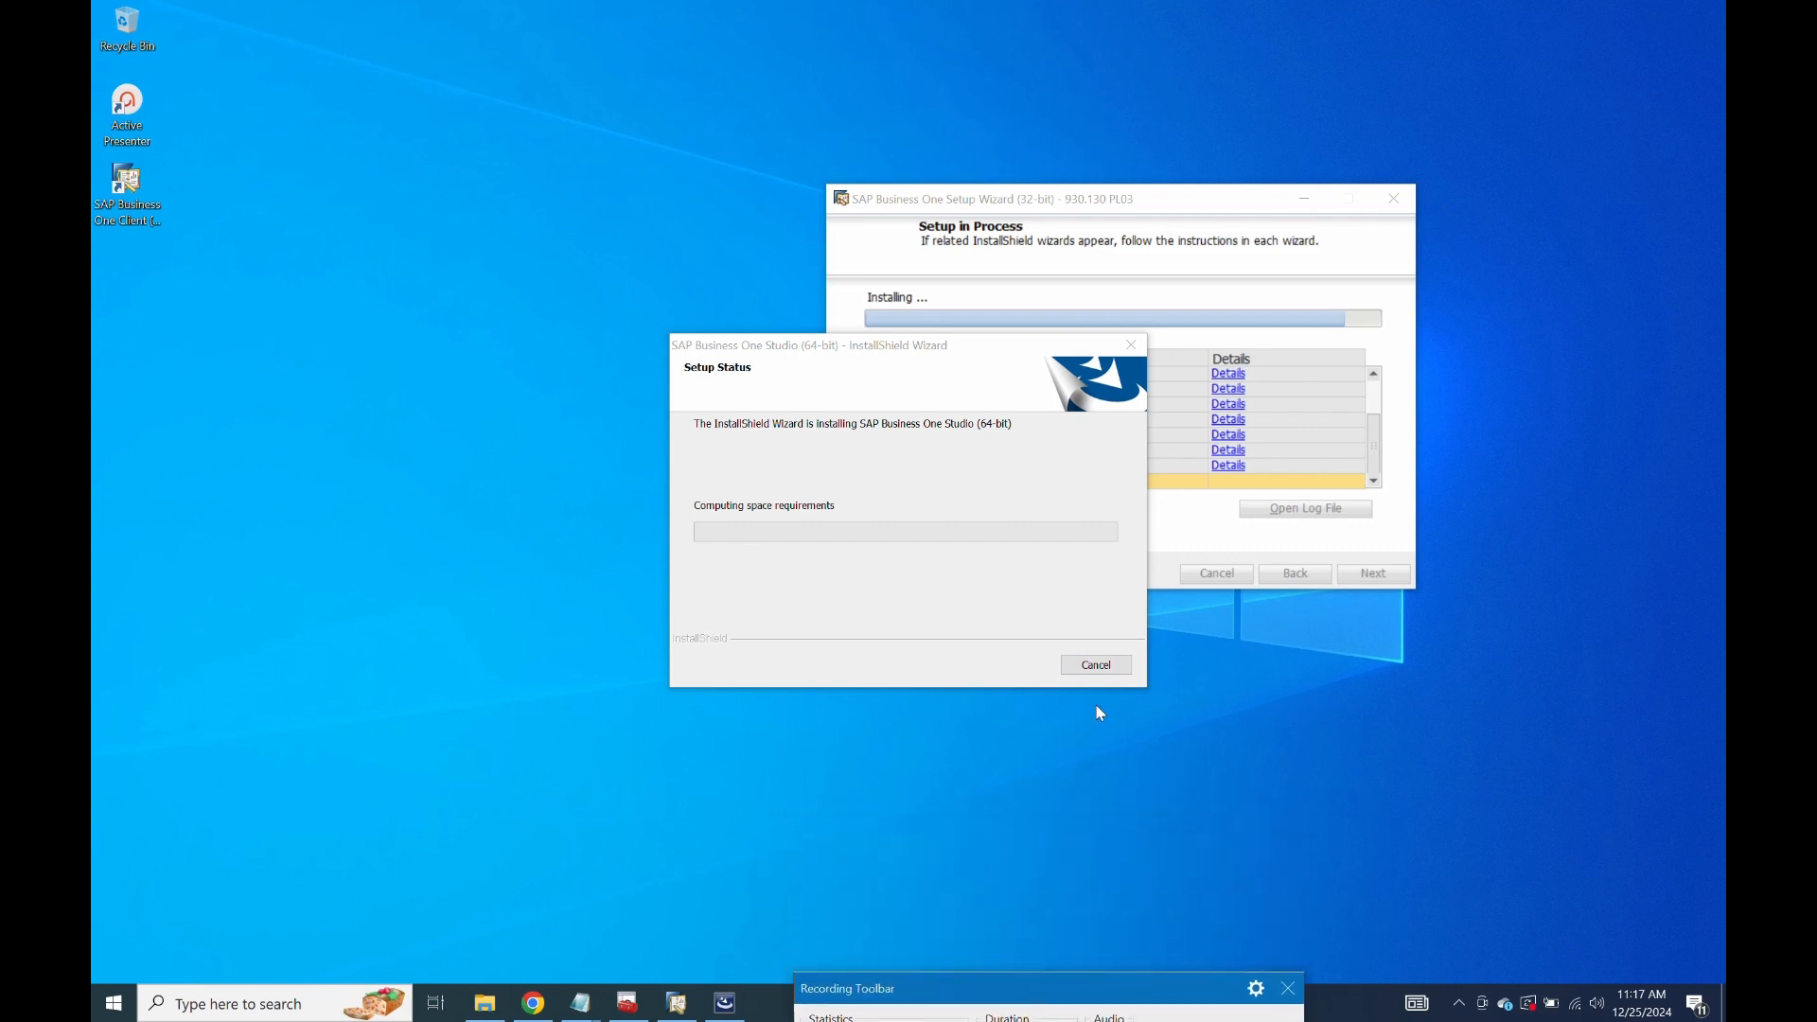
click(901, 357)
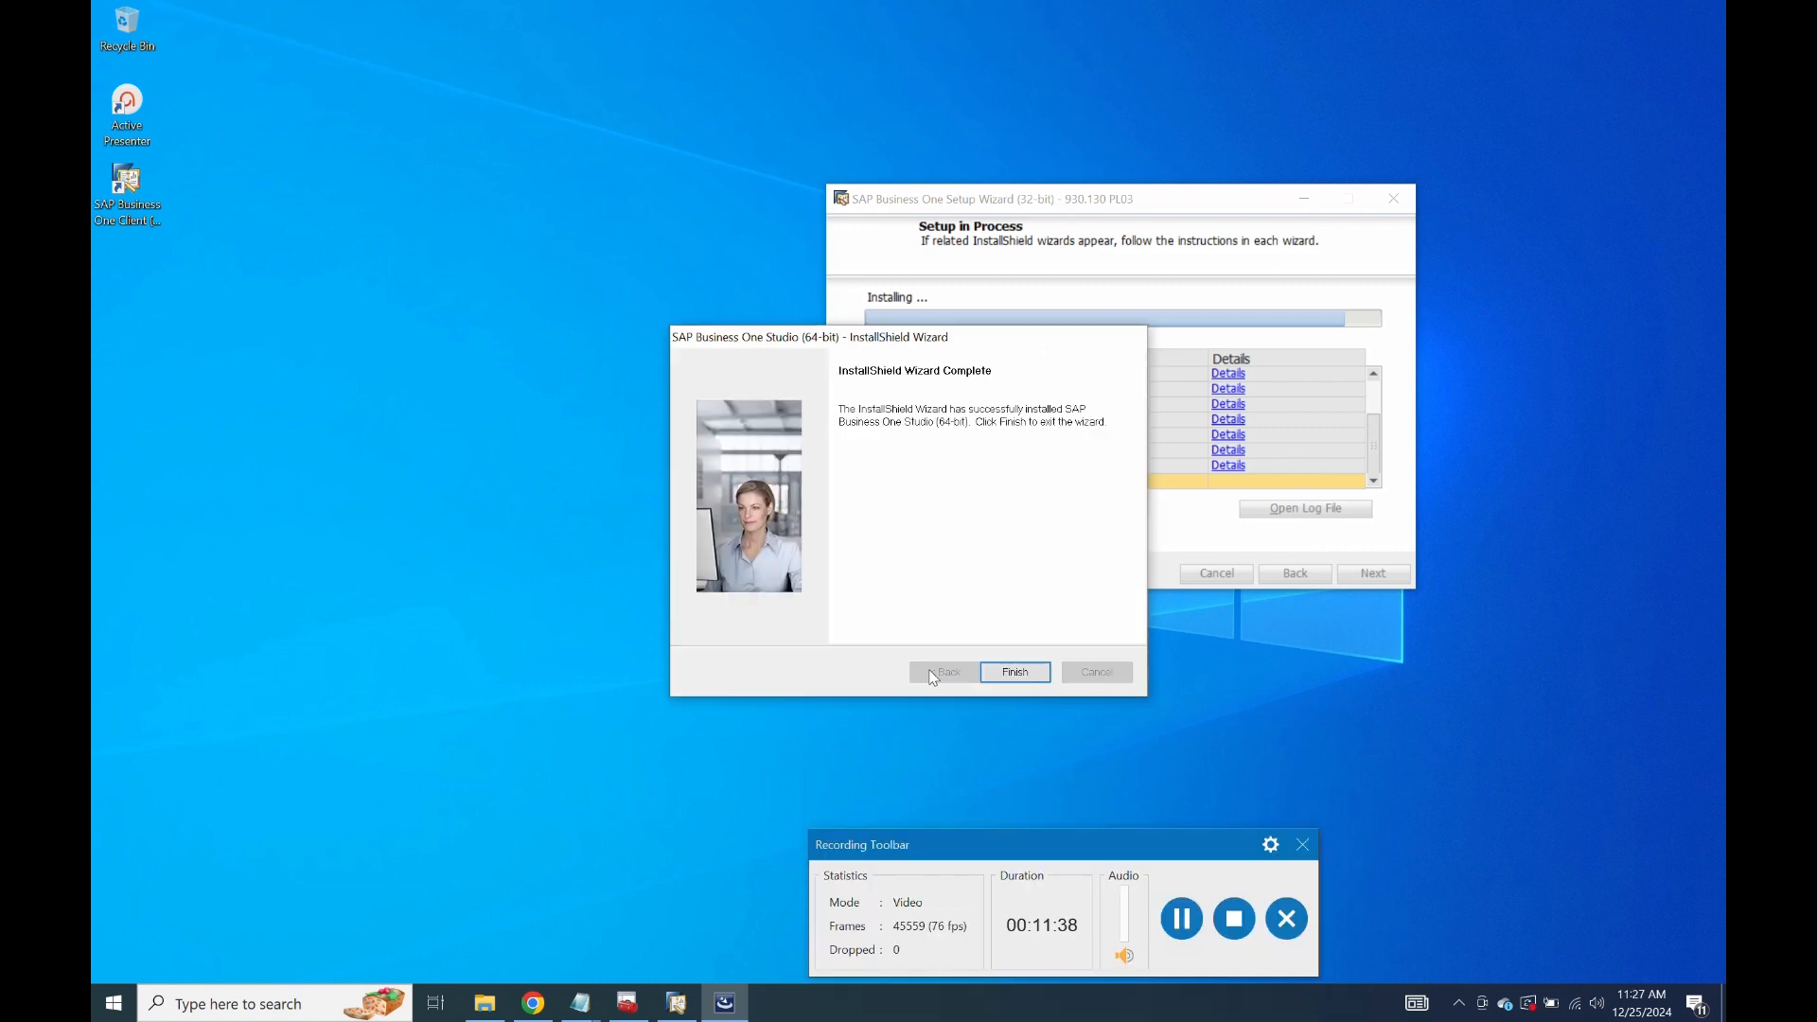
click(1017, 672)
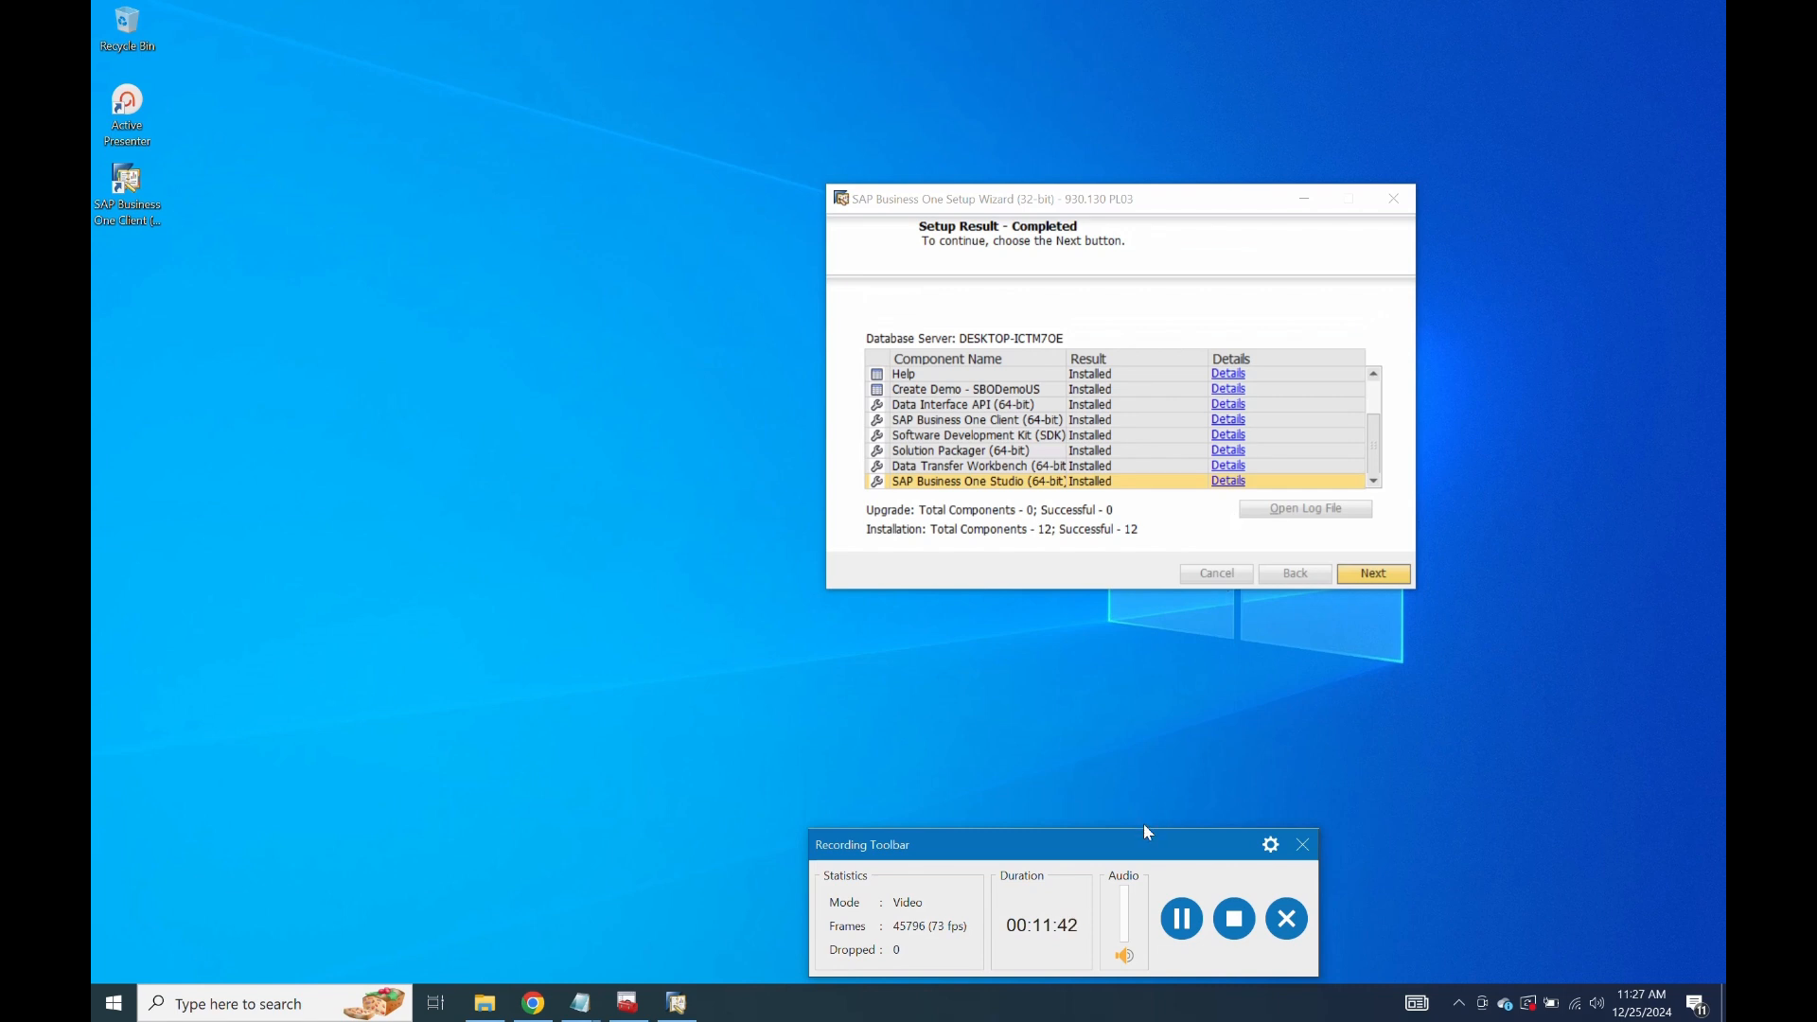
Confirm the completed setup results and close the wizard after the 930.130 PL03 confirmation.
drag(1107, 857, 1157, 696)
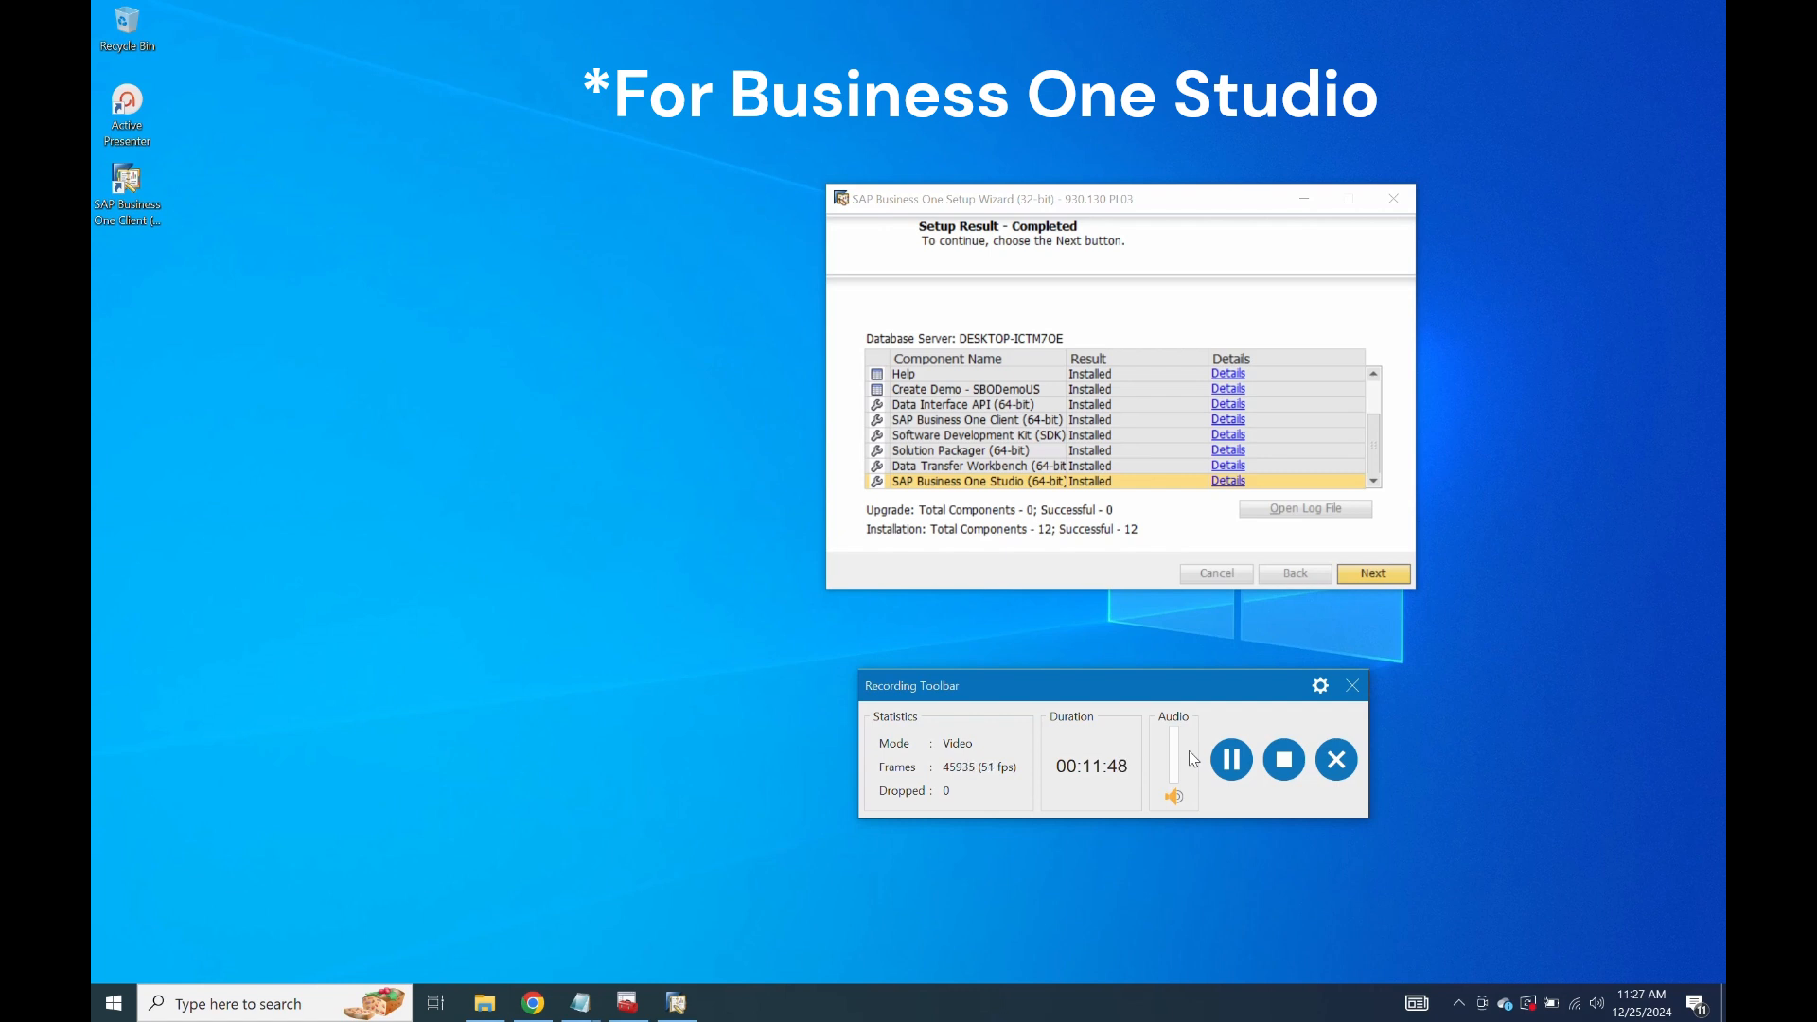
click(1377, 573)
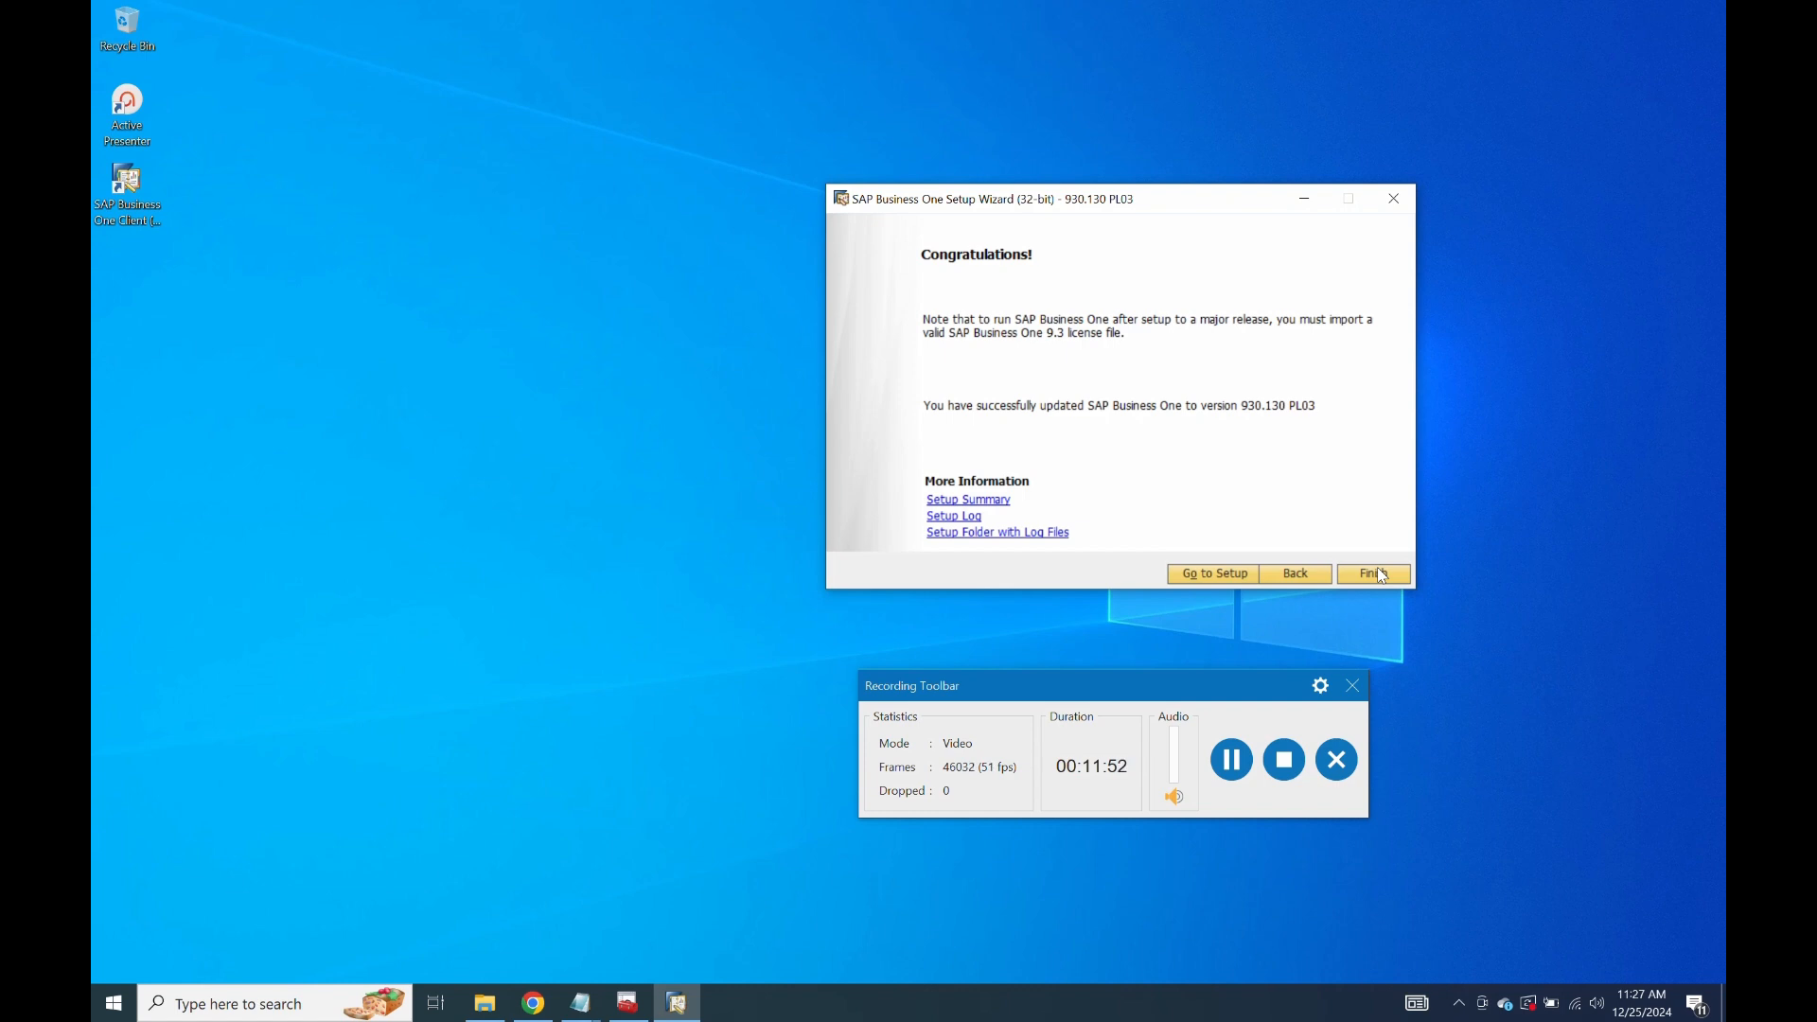
click(1380, 574)
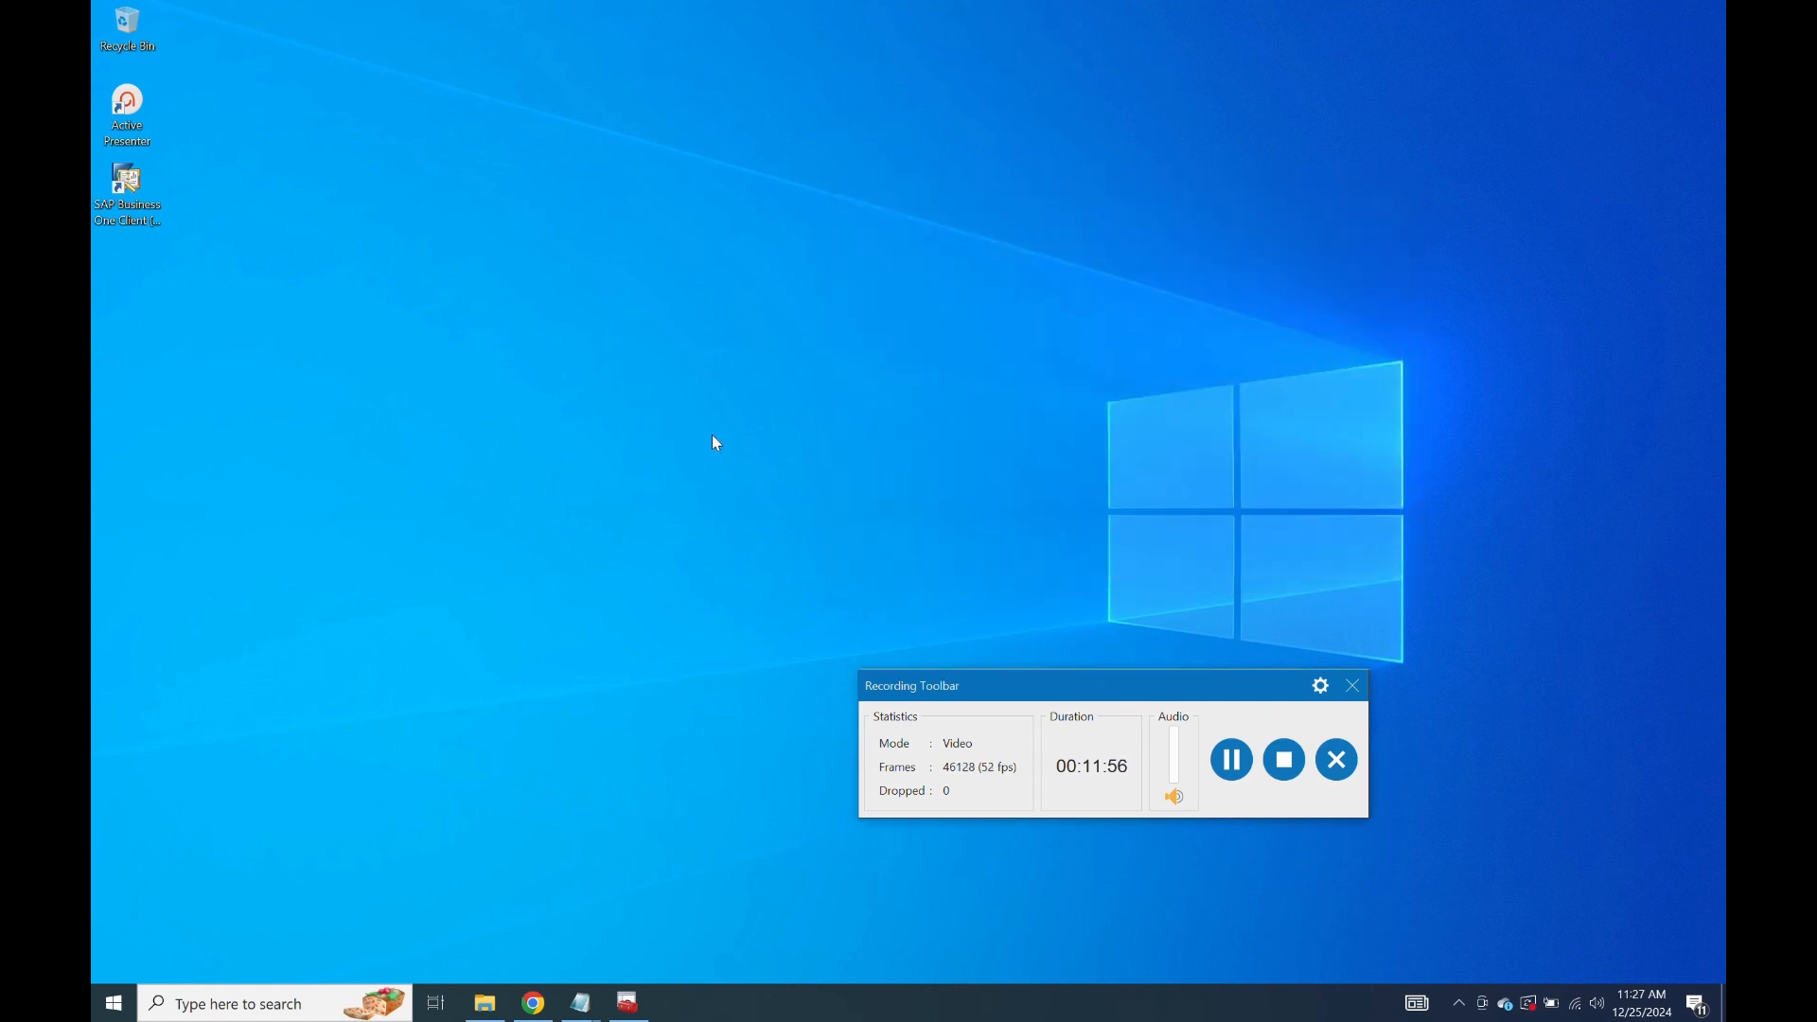
Launch the SAP Business One client and log in with the user ID and password.
click(127, 182)
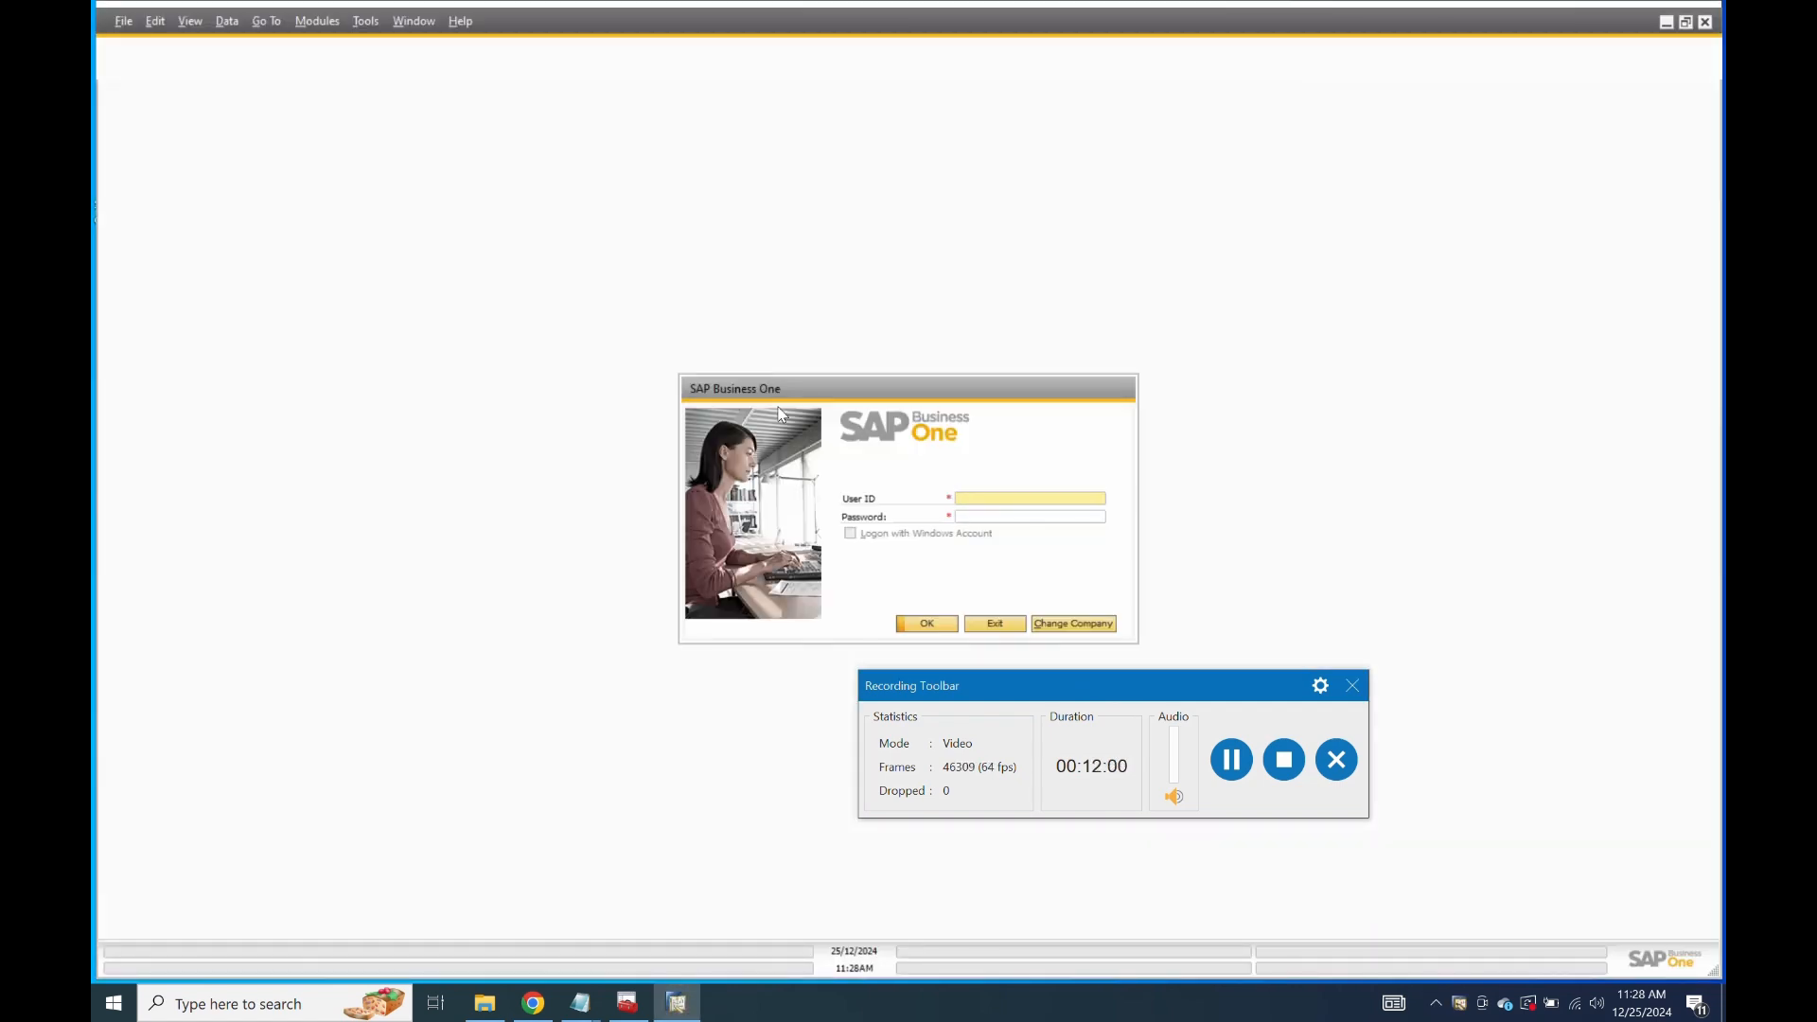
text(er)
key(Tab)
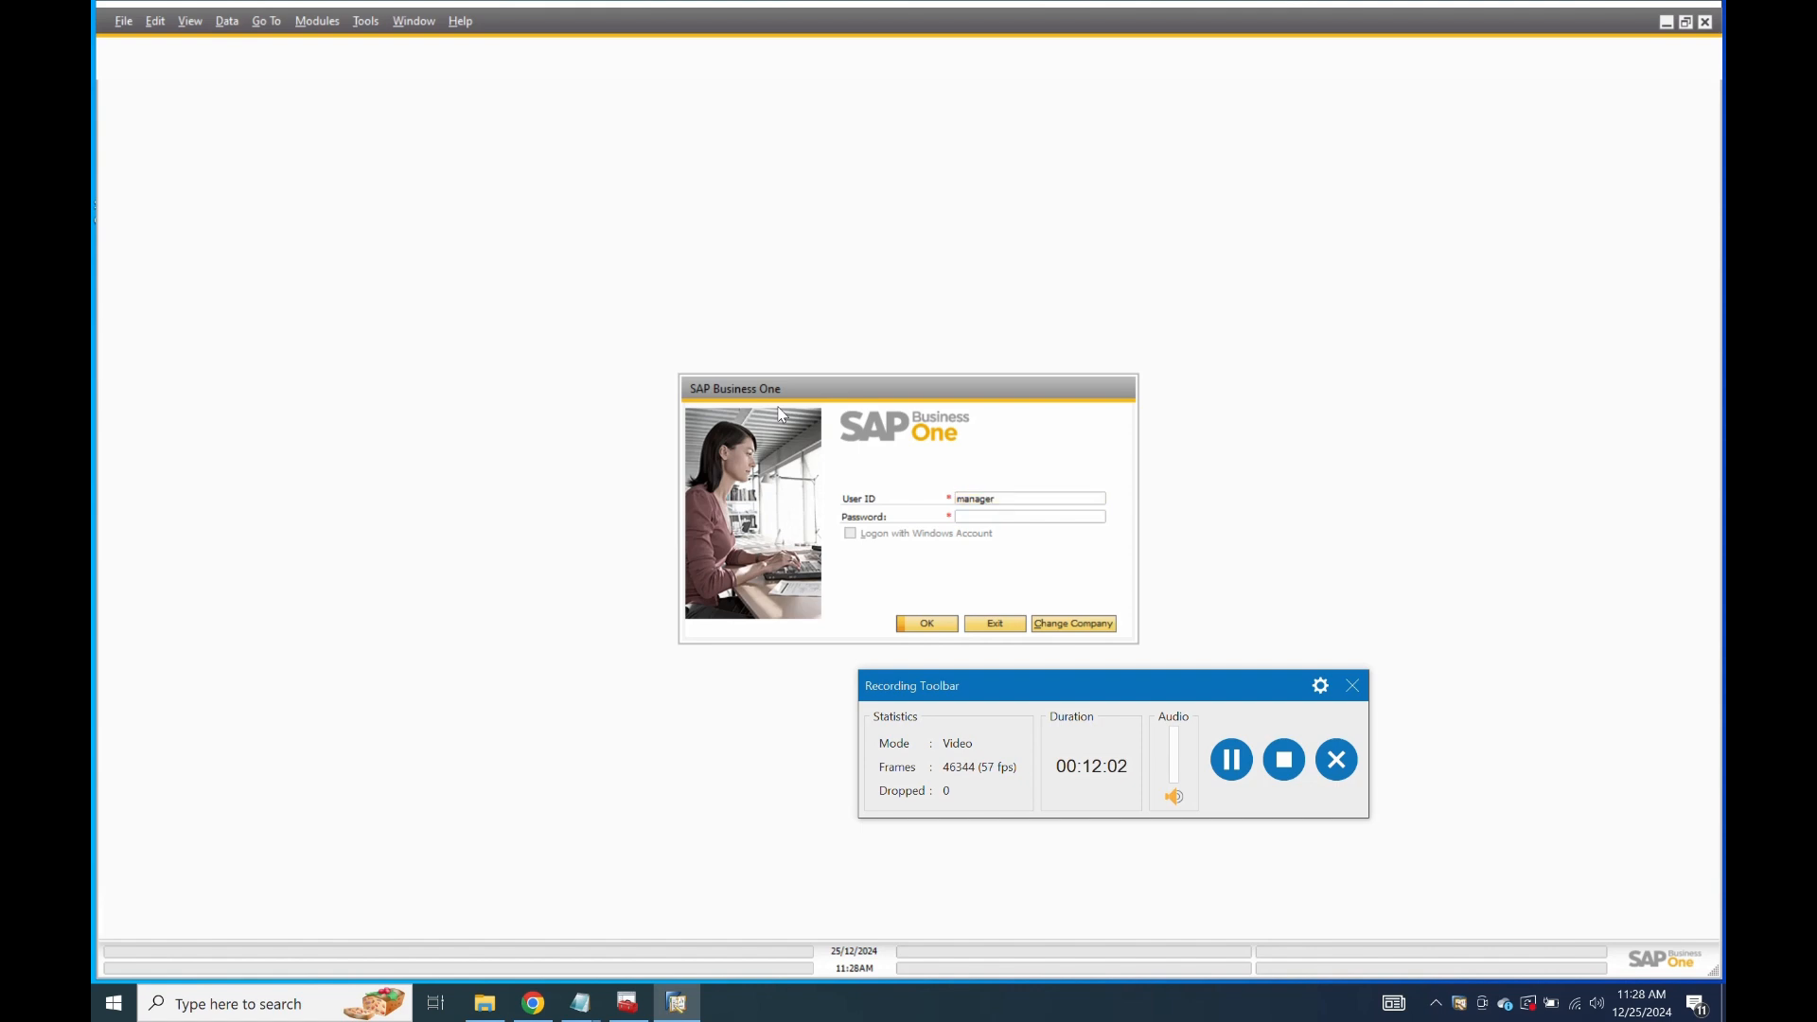
text(1234)
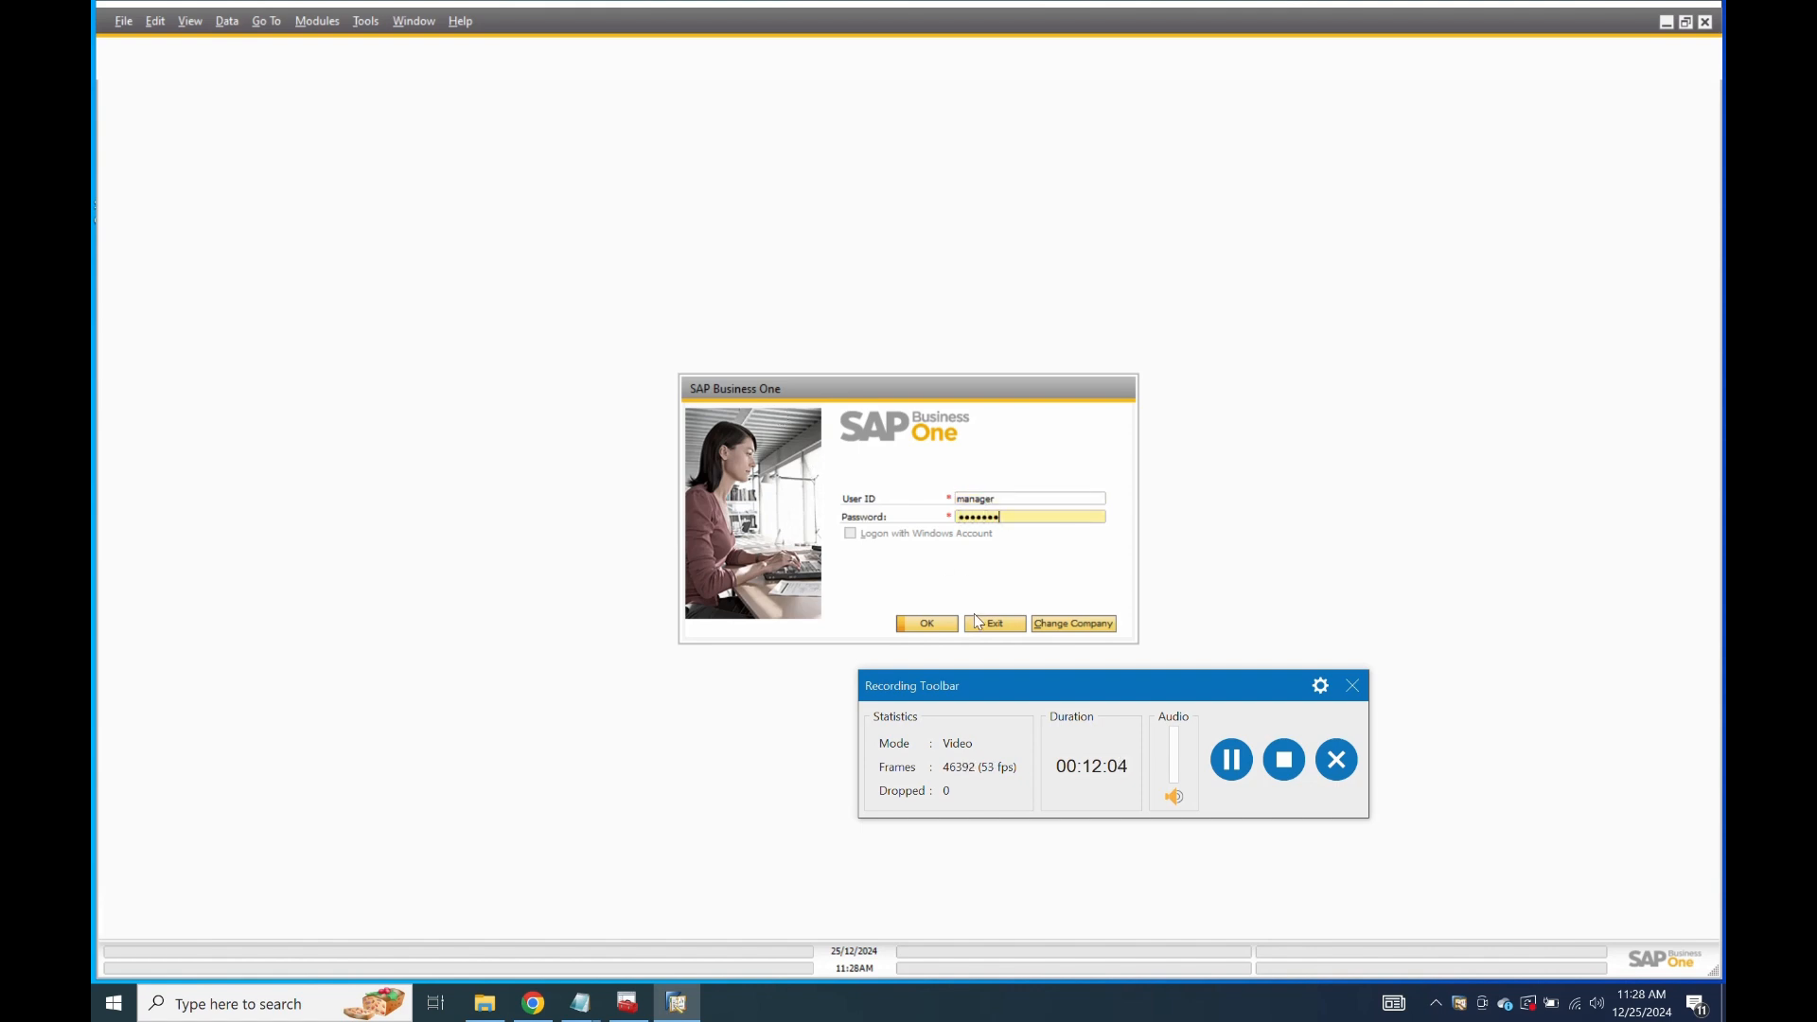
click(918, 624)
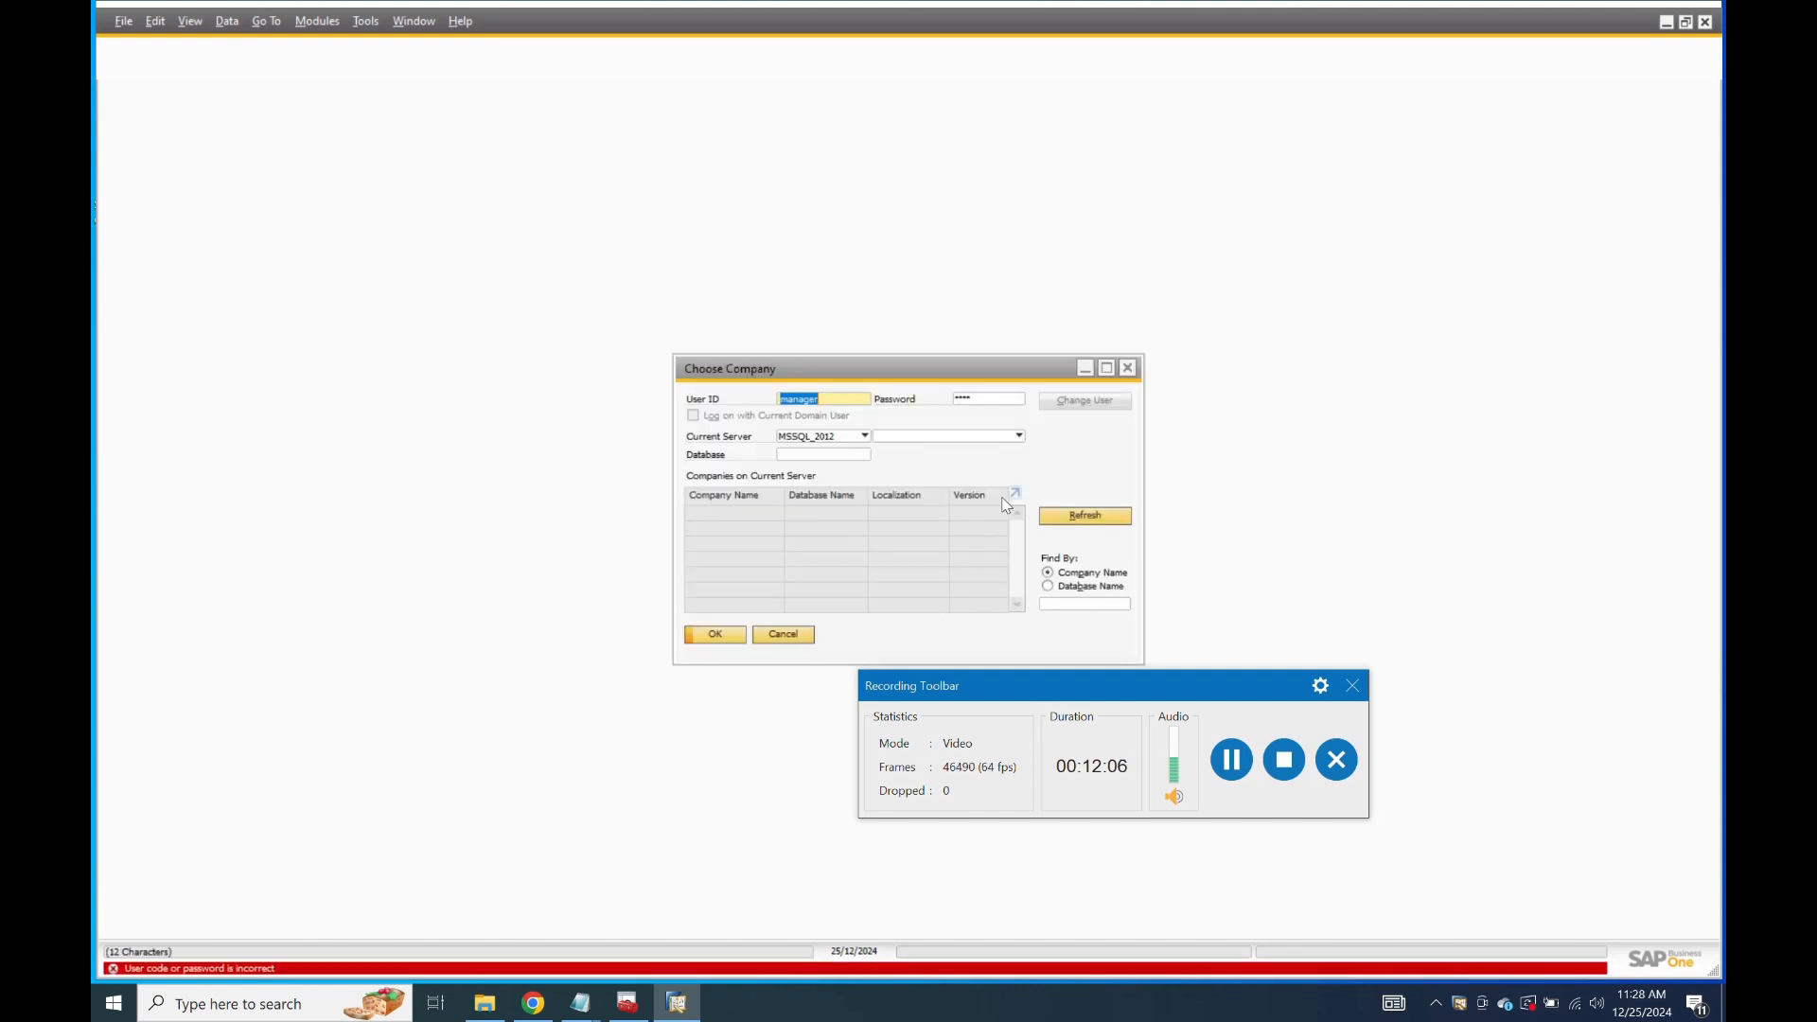
Choose the MSSQL_2016 server and open the OEC Computers company.
click(864, 435)
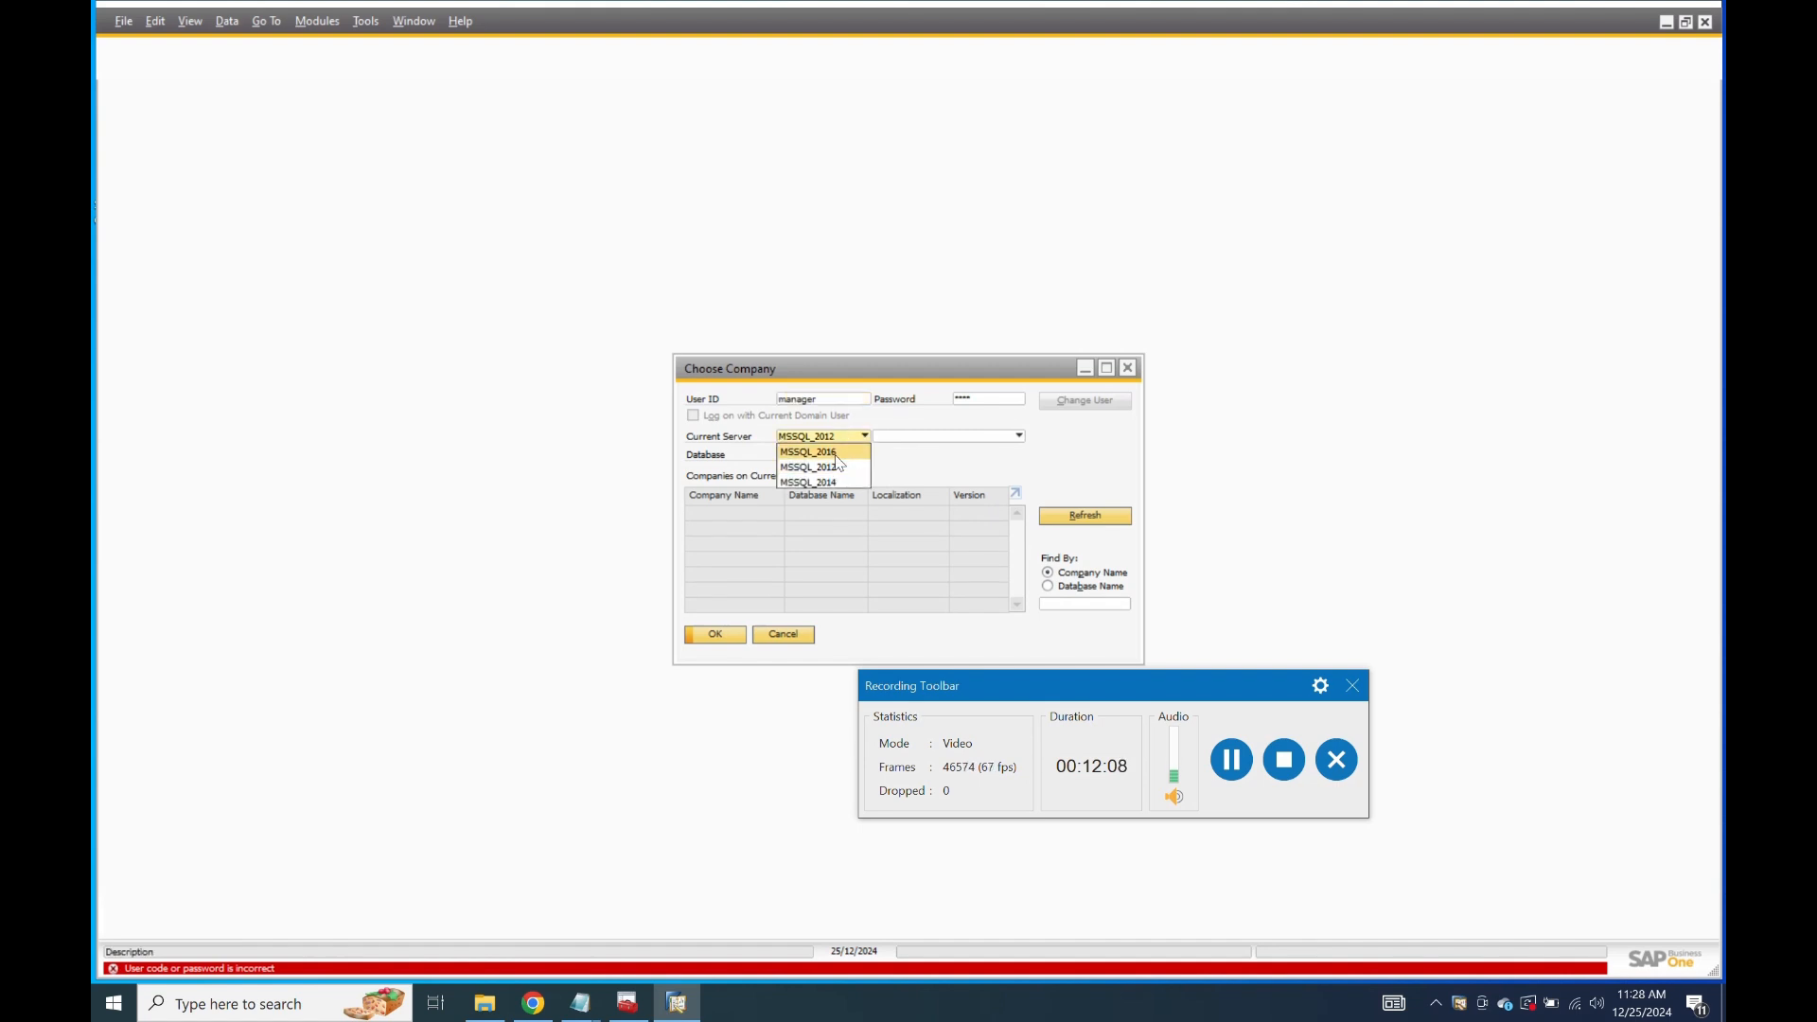
click(837, 453)
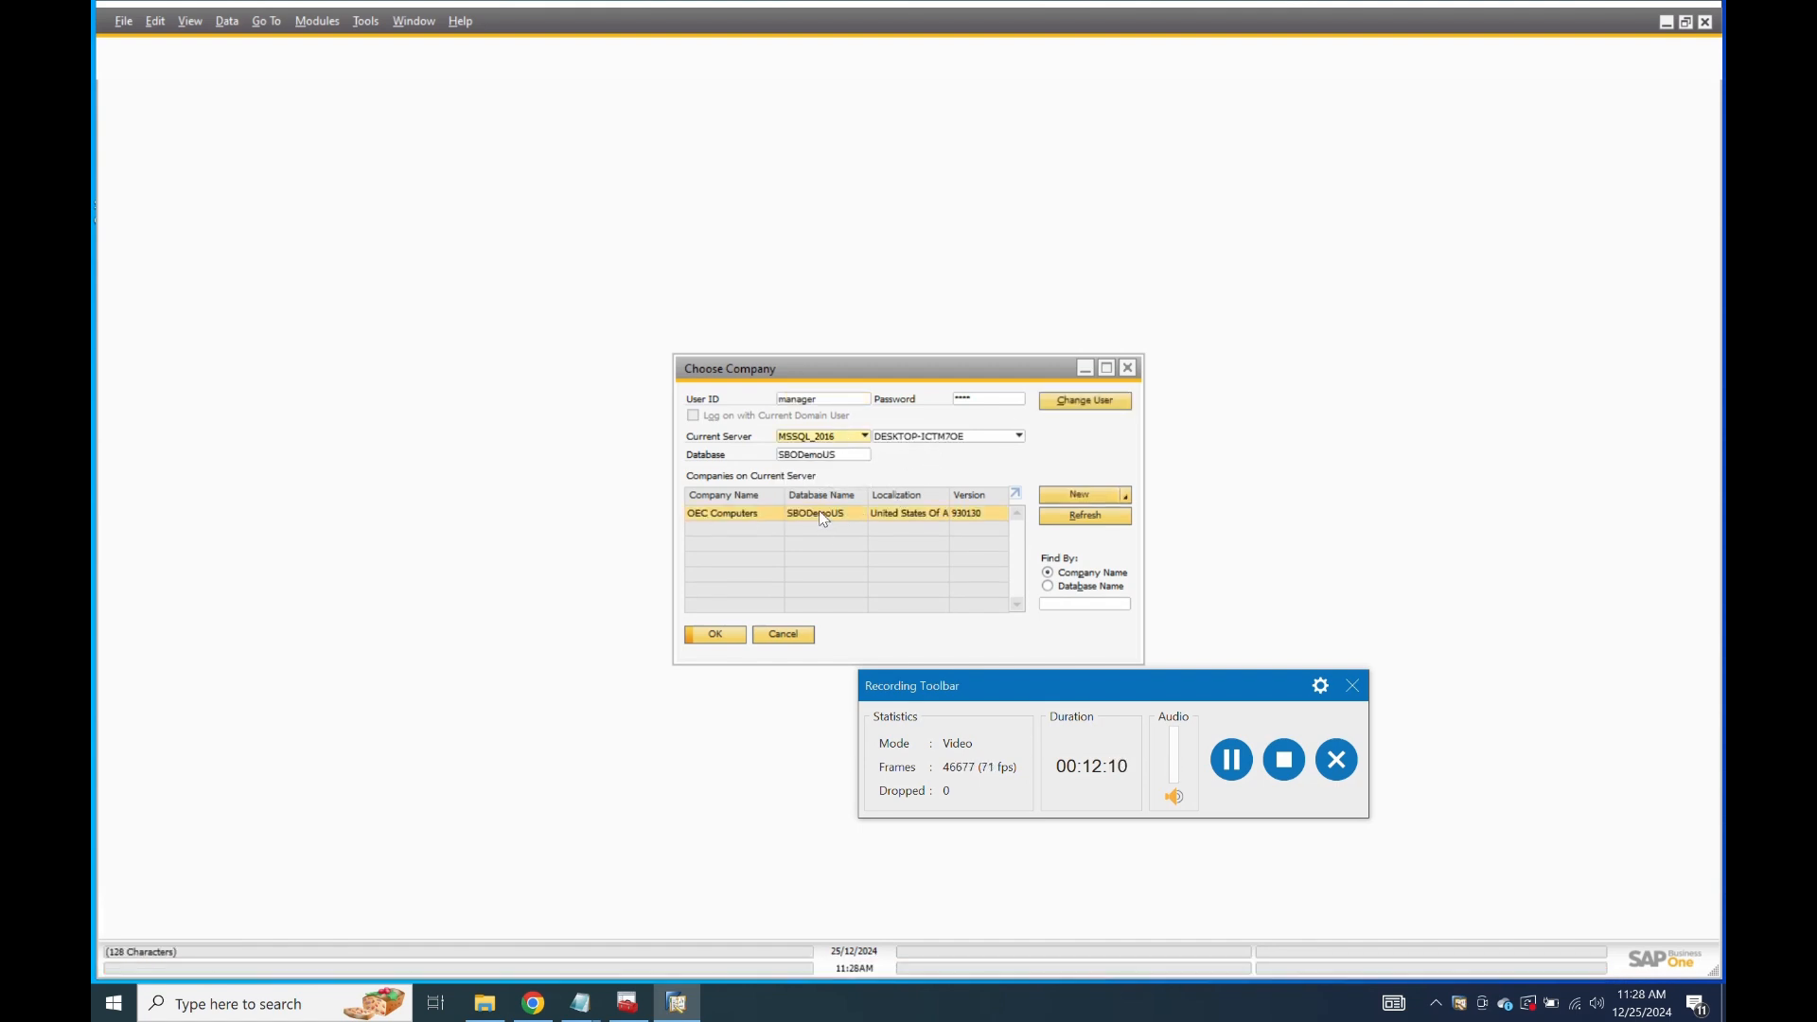
click(725, 633)
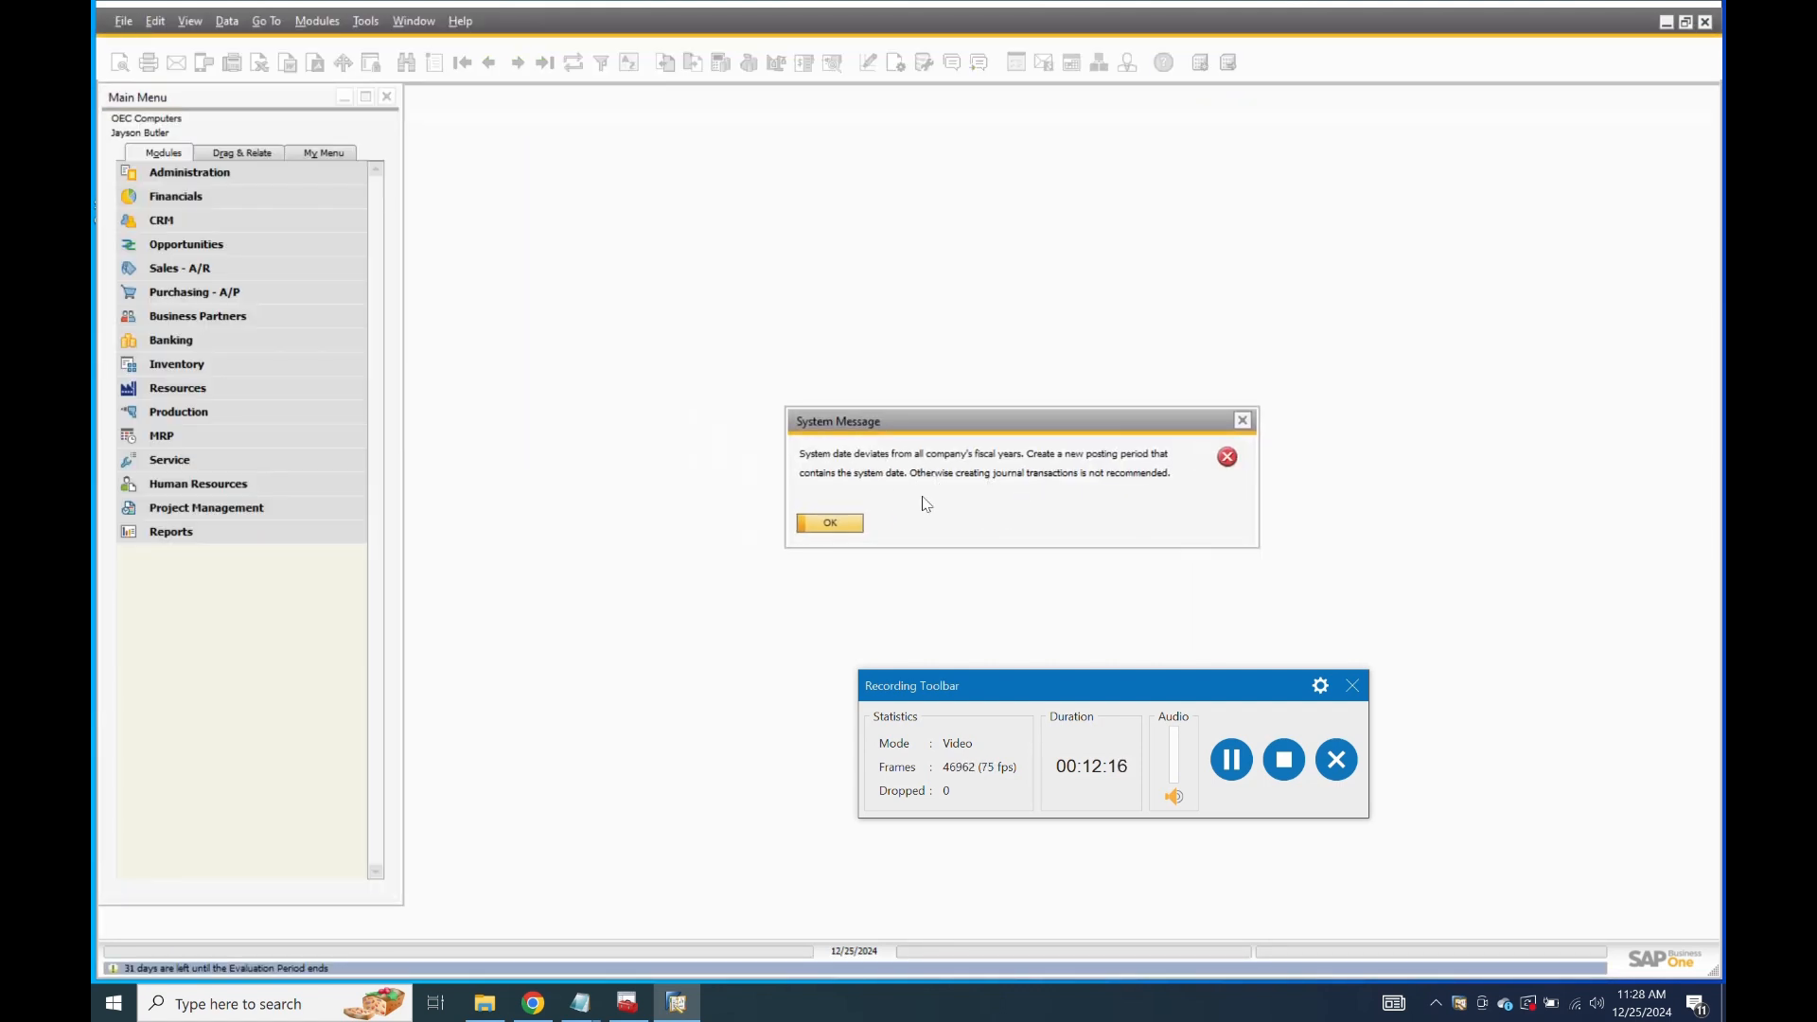
Dismiss the fiscal-year warning and close the Messages/Alerts overview.
click(842, 527)
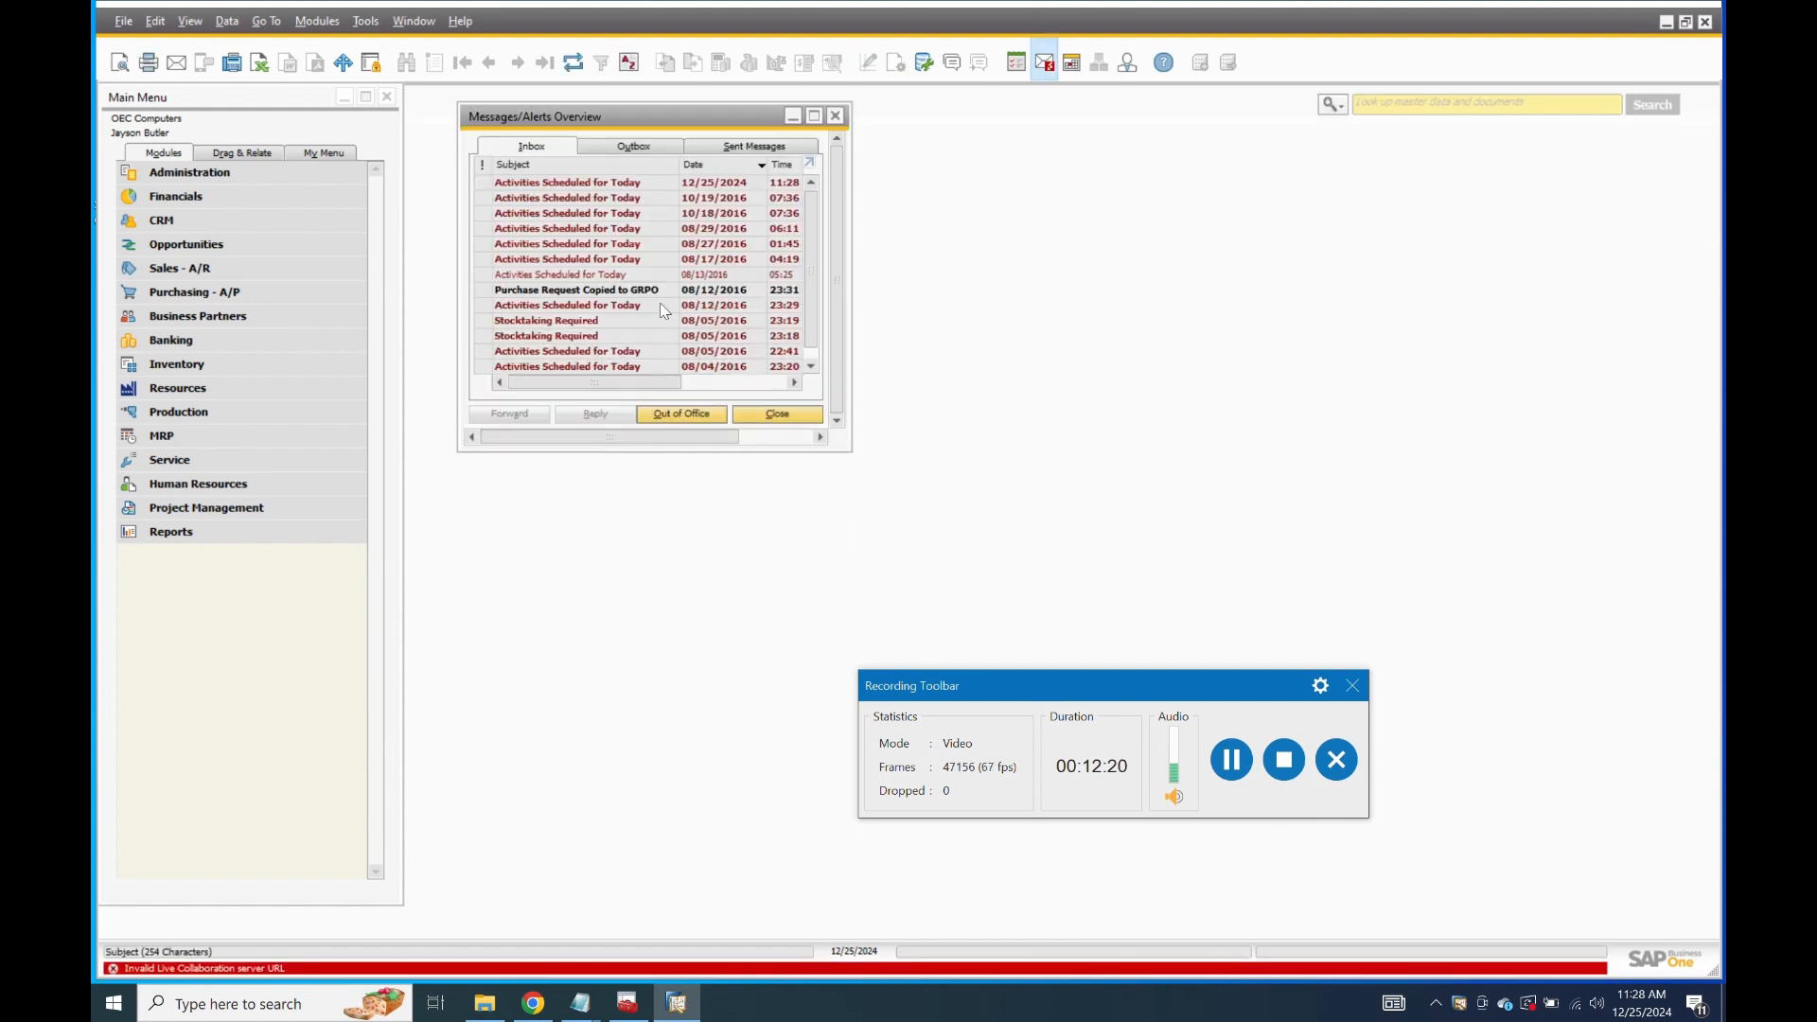
click(801, 413)
click(731, 526)
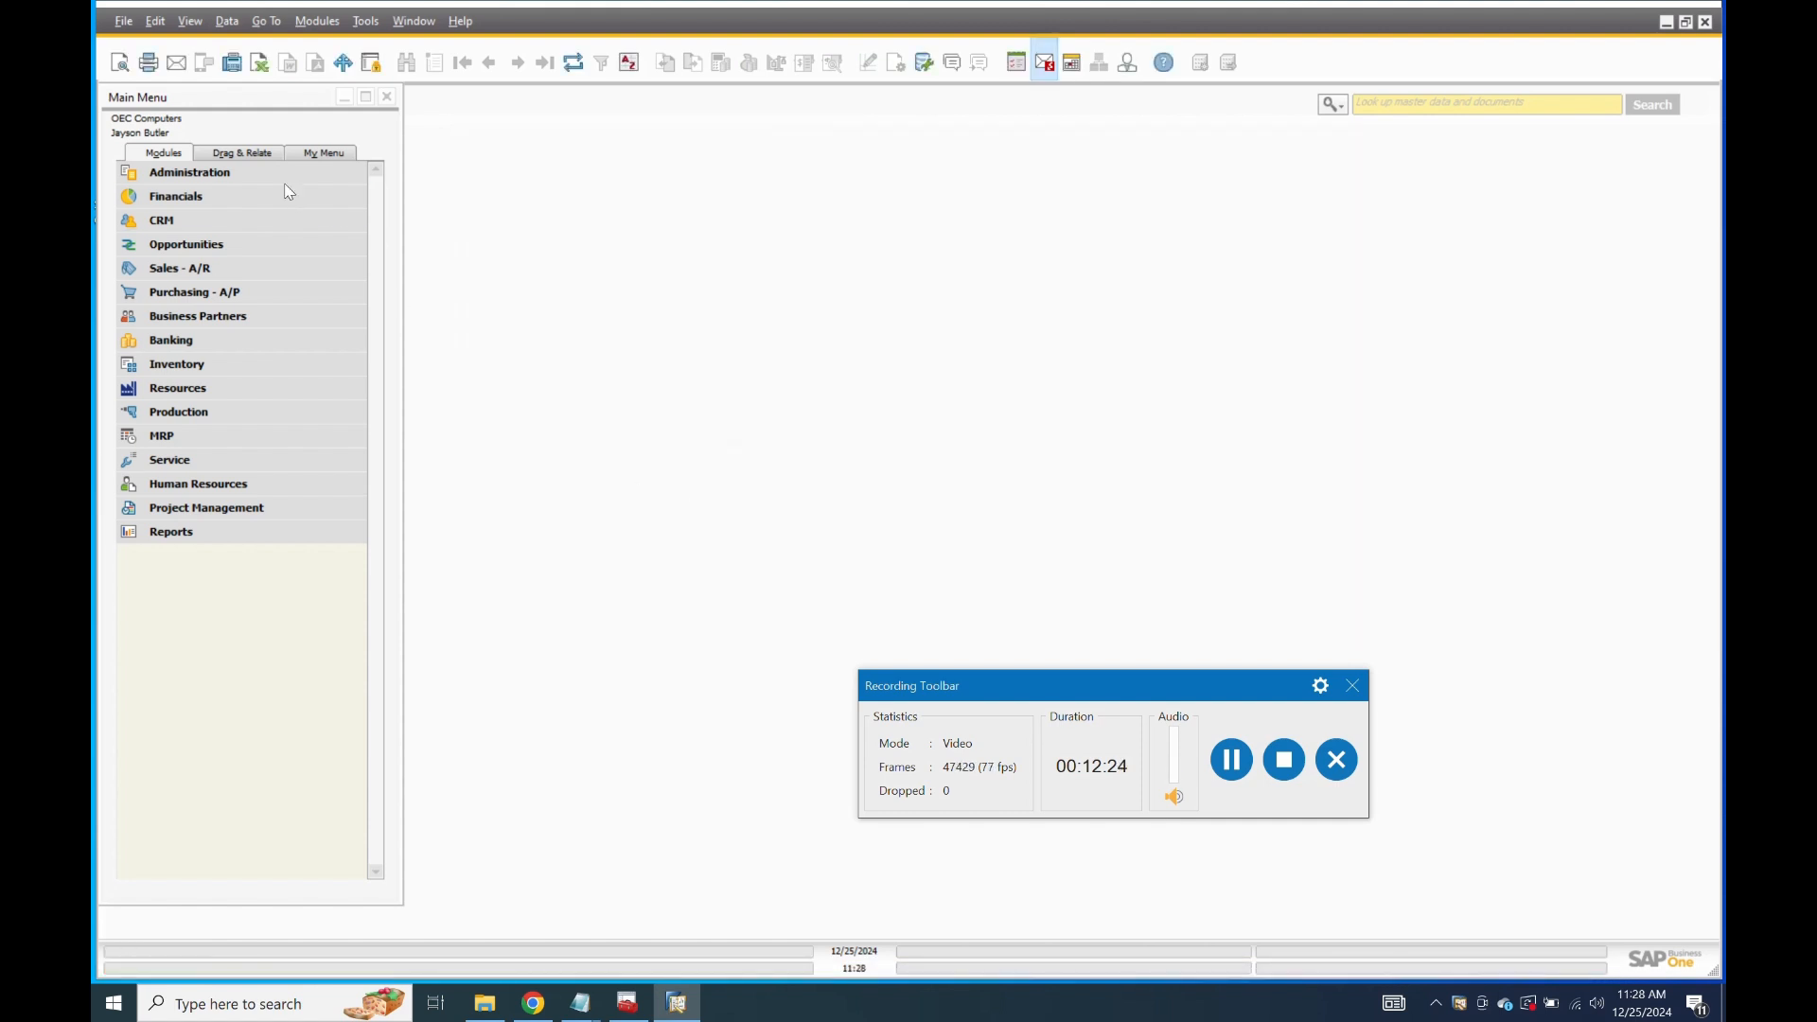
Select Cockpit on the General Settings Cockpit tab, update, and close the window.
click(211, 174)
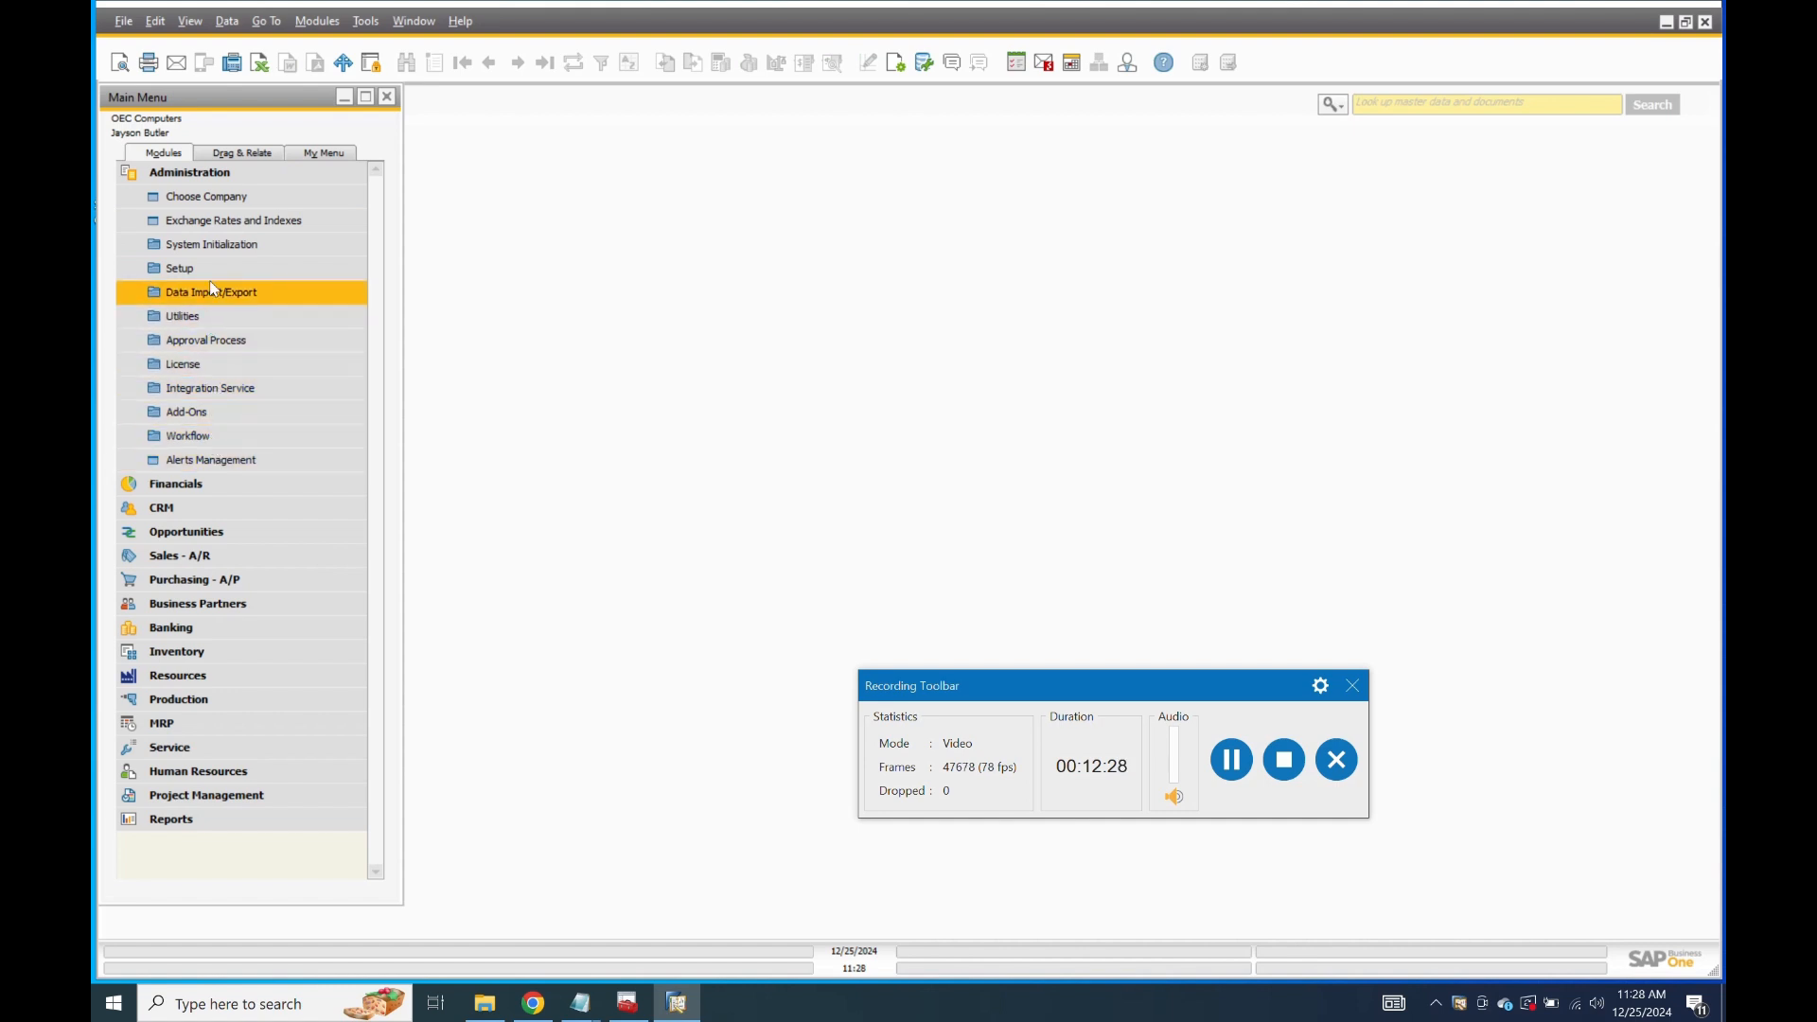
click(215, 198)
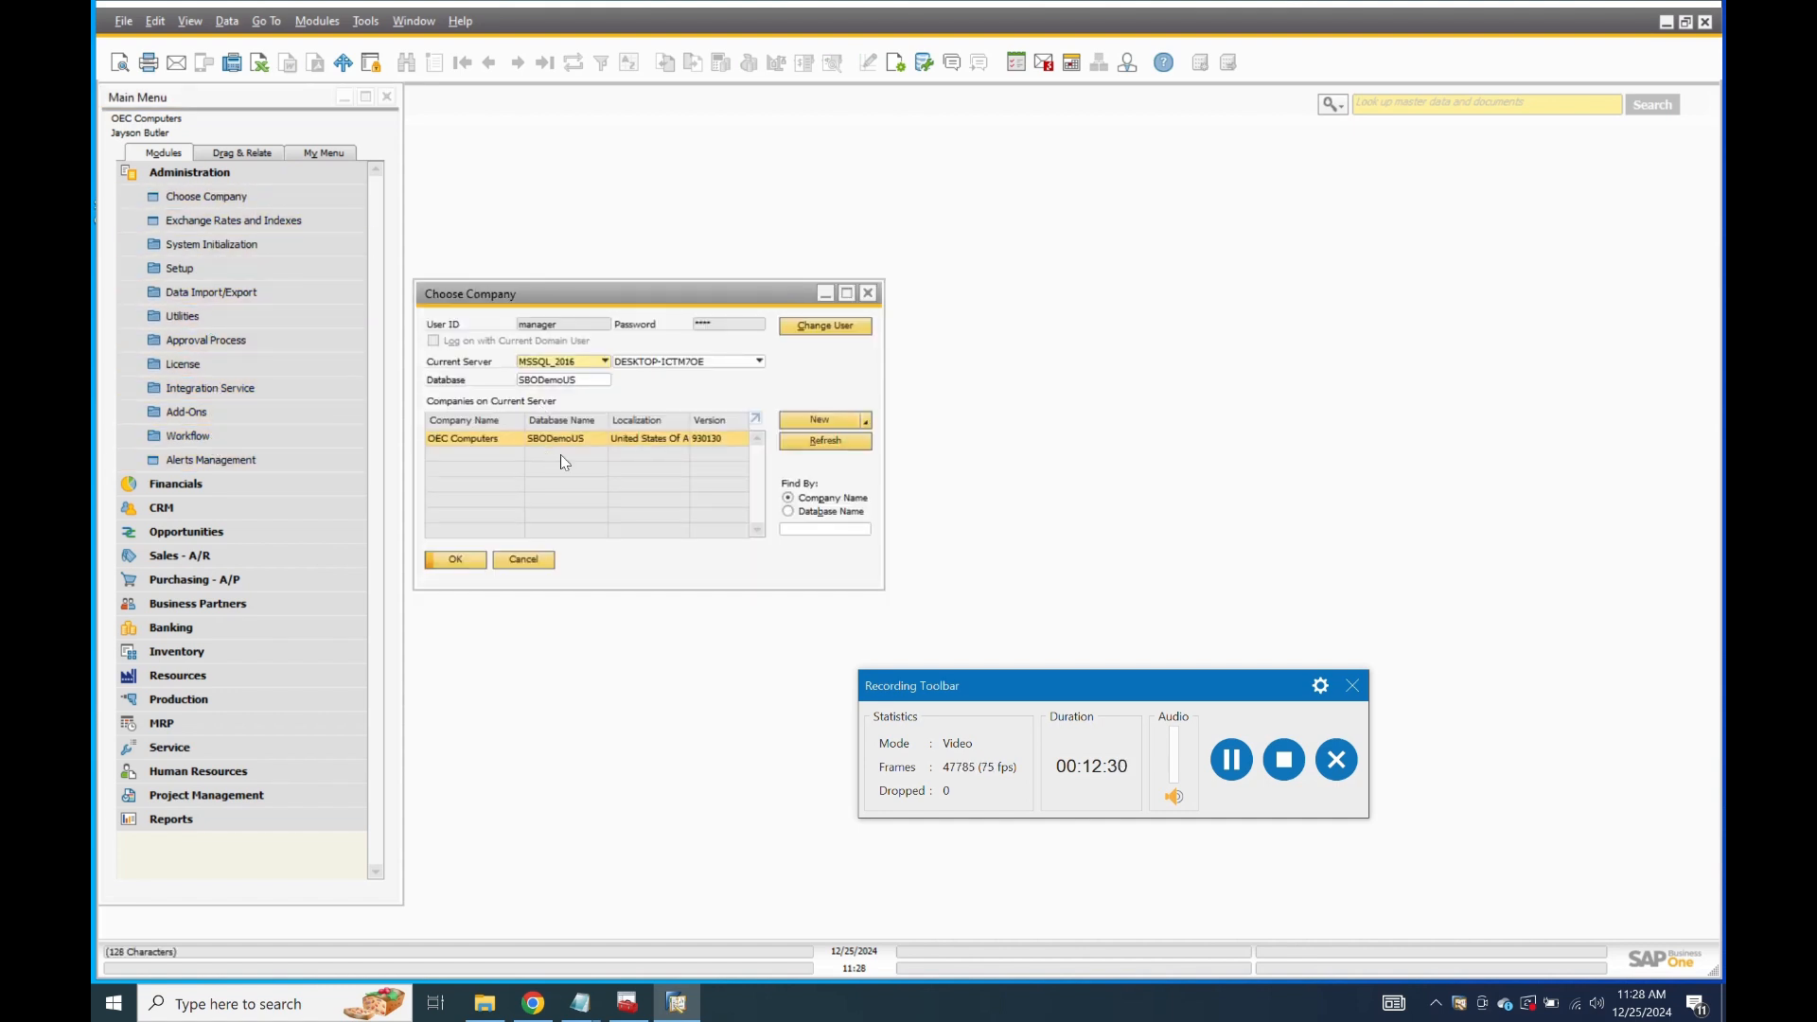
click(863, 326)
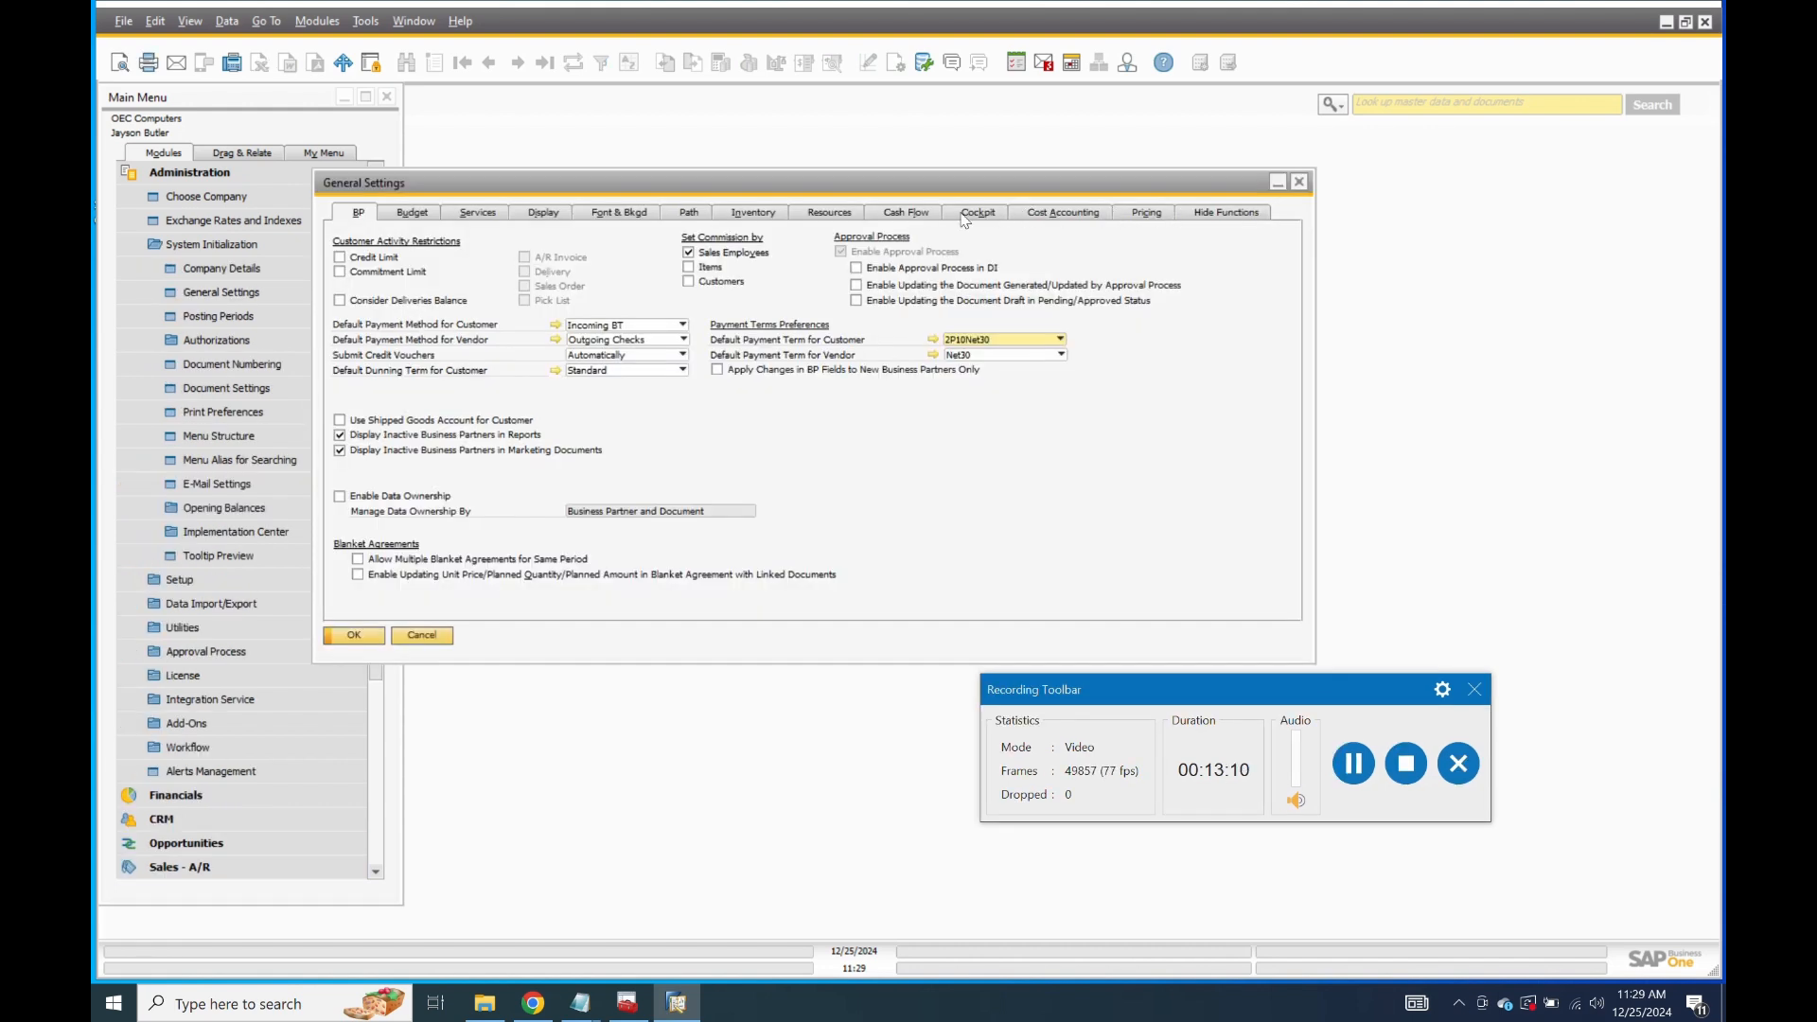
click(966, 213)
click(379, 261)
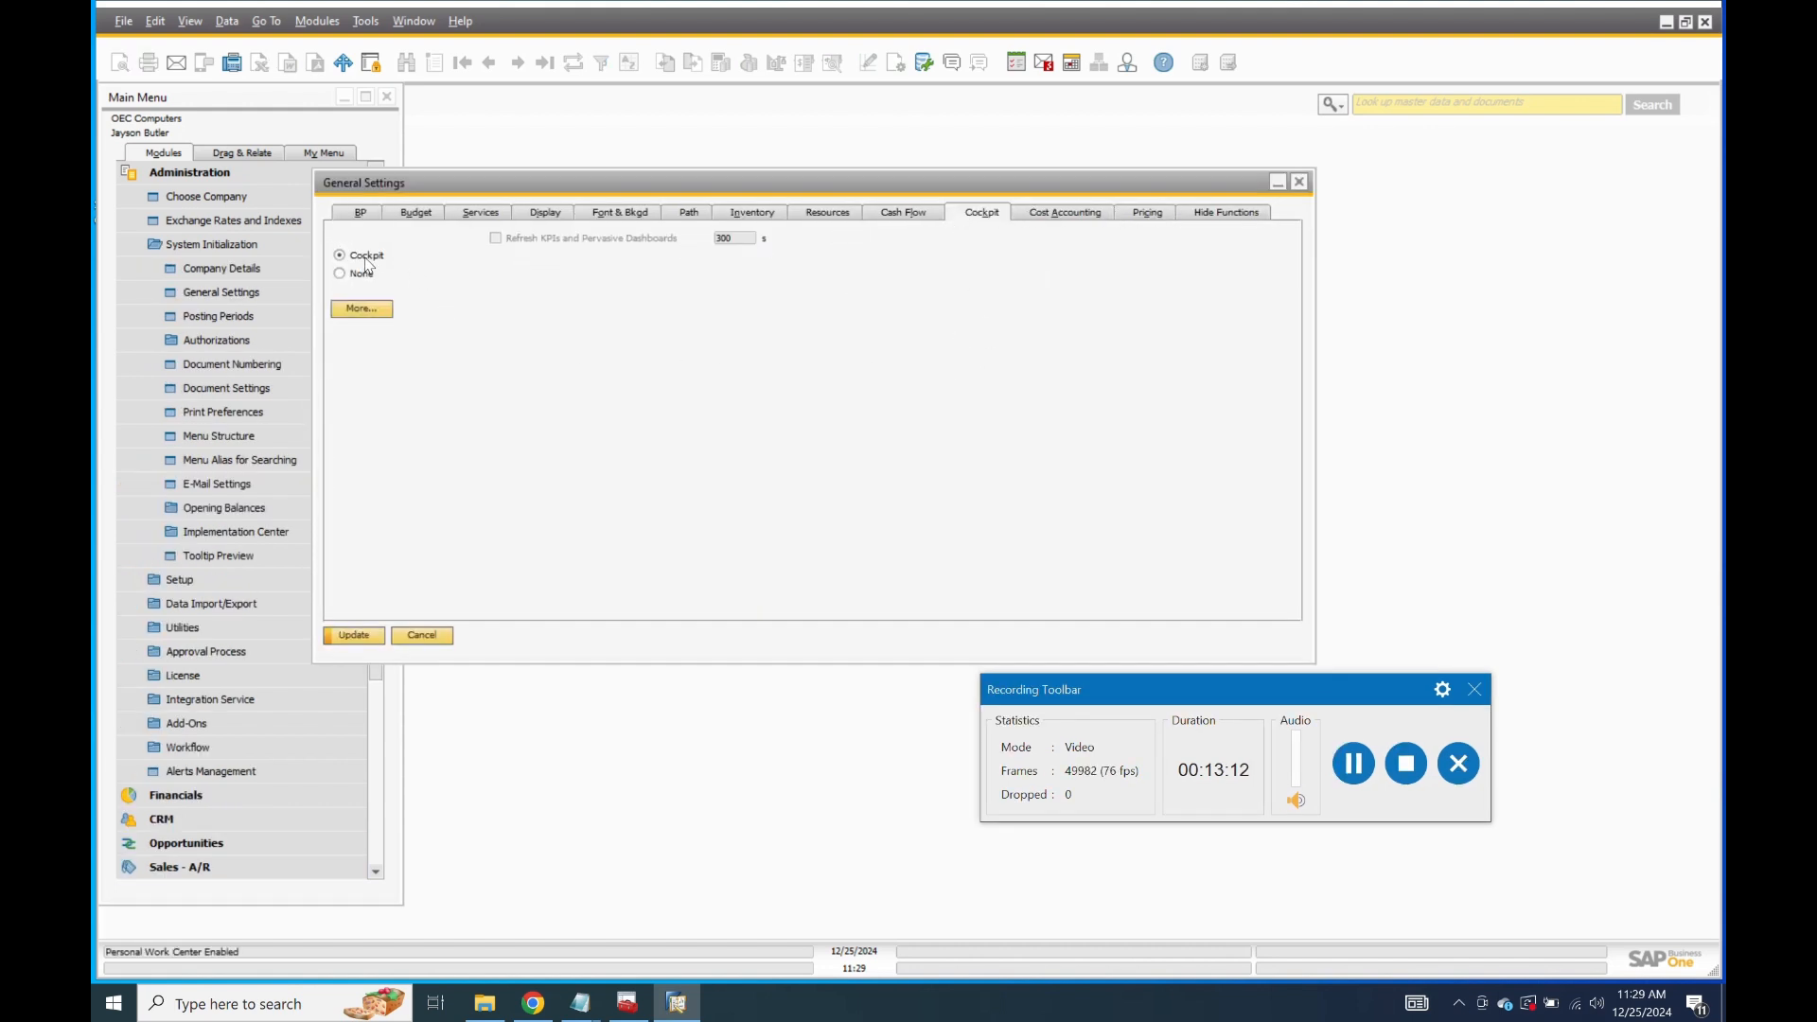
click(355, 636)
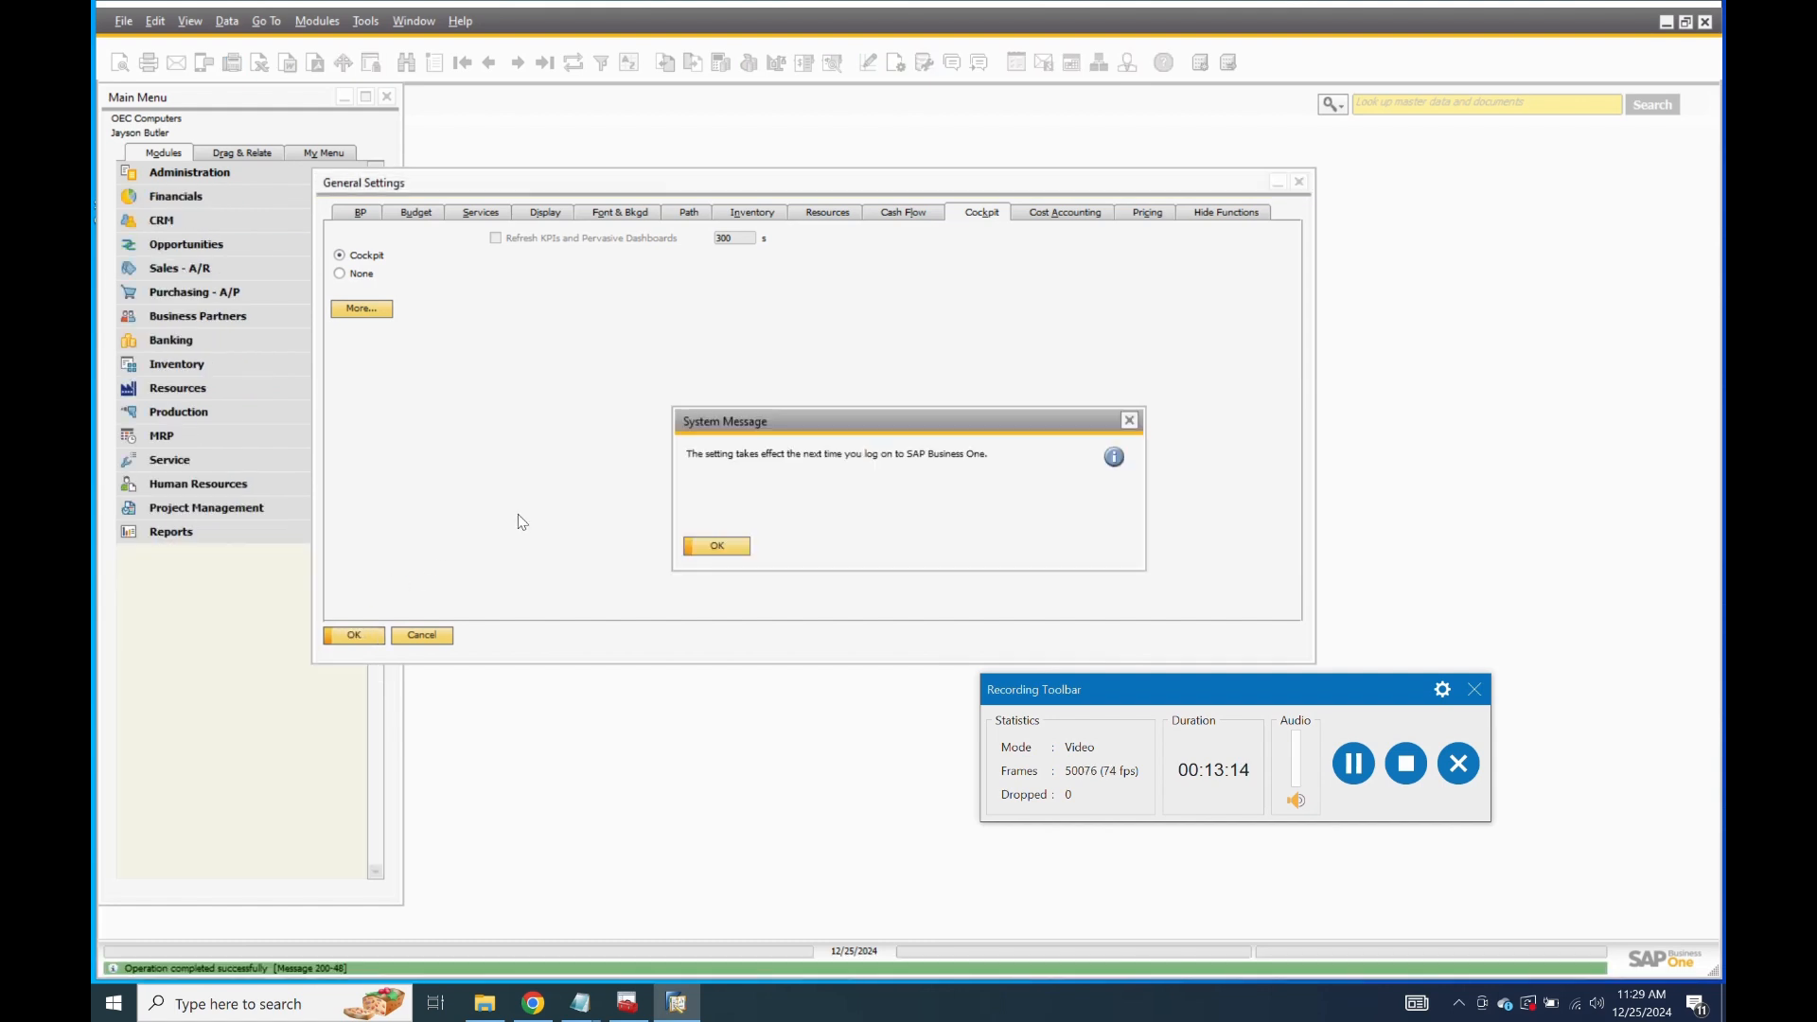
click(727, 547)
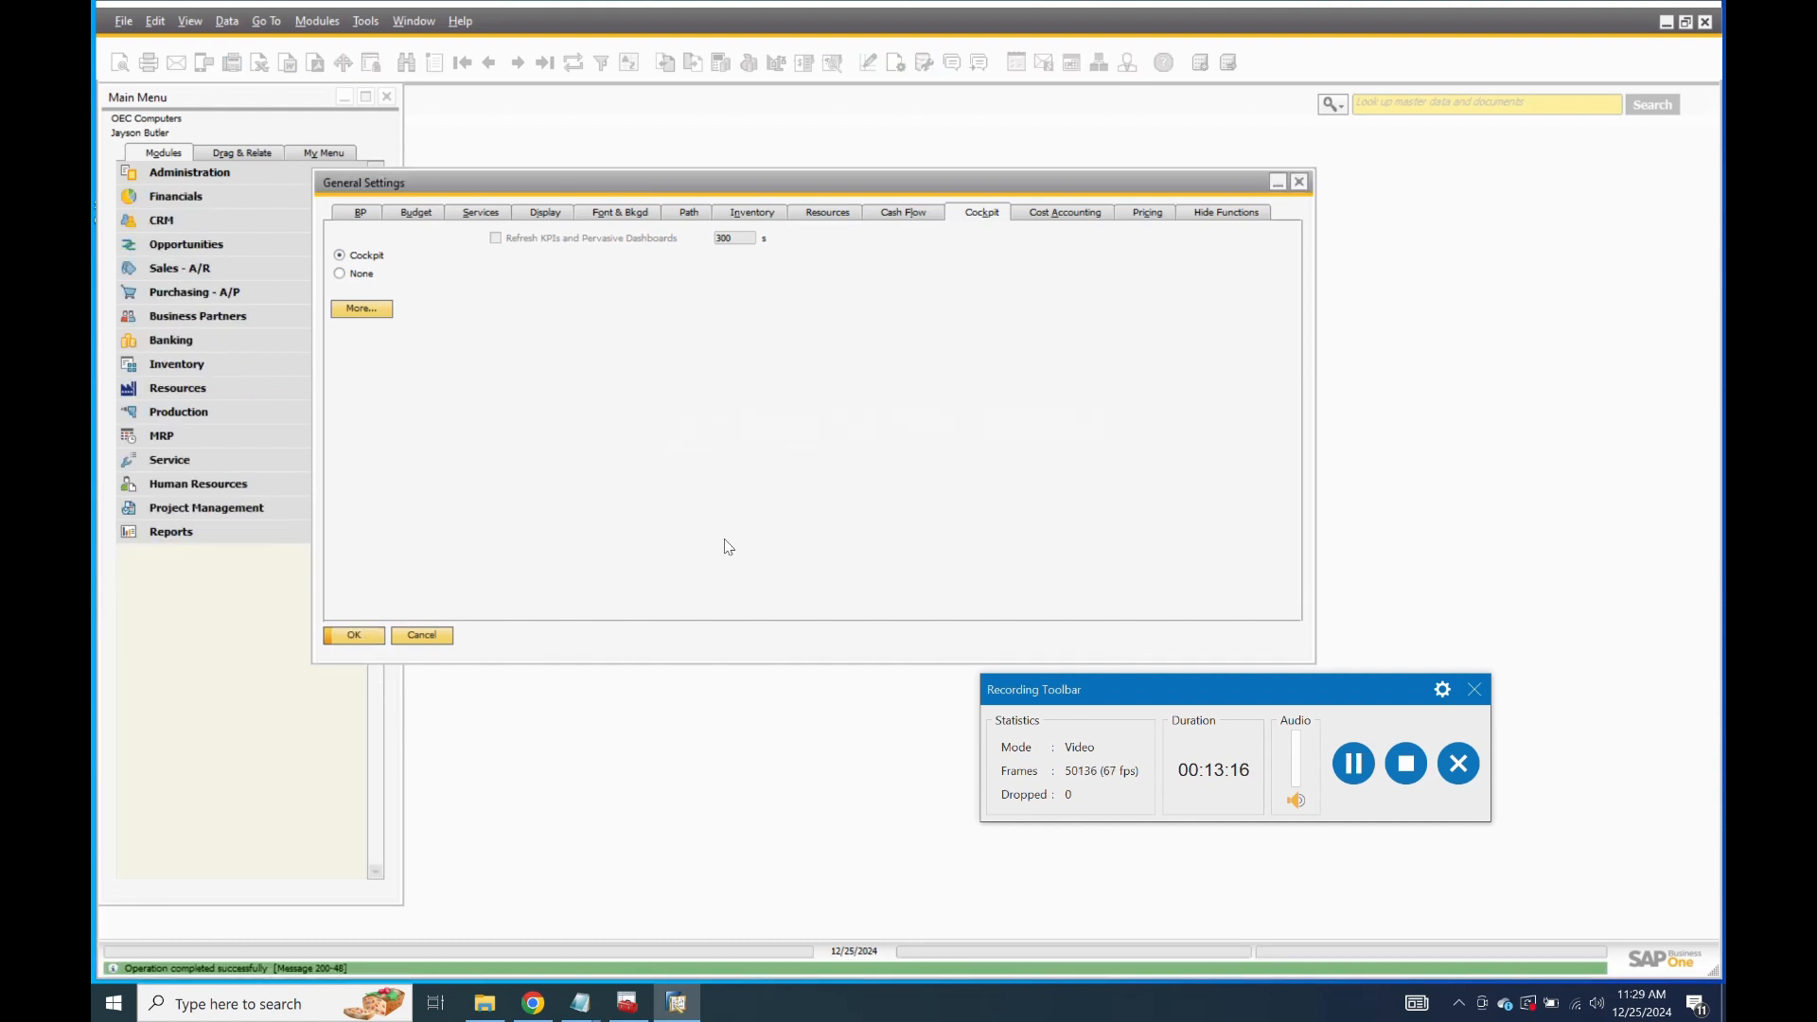
click(369, 641)
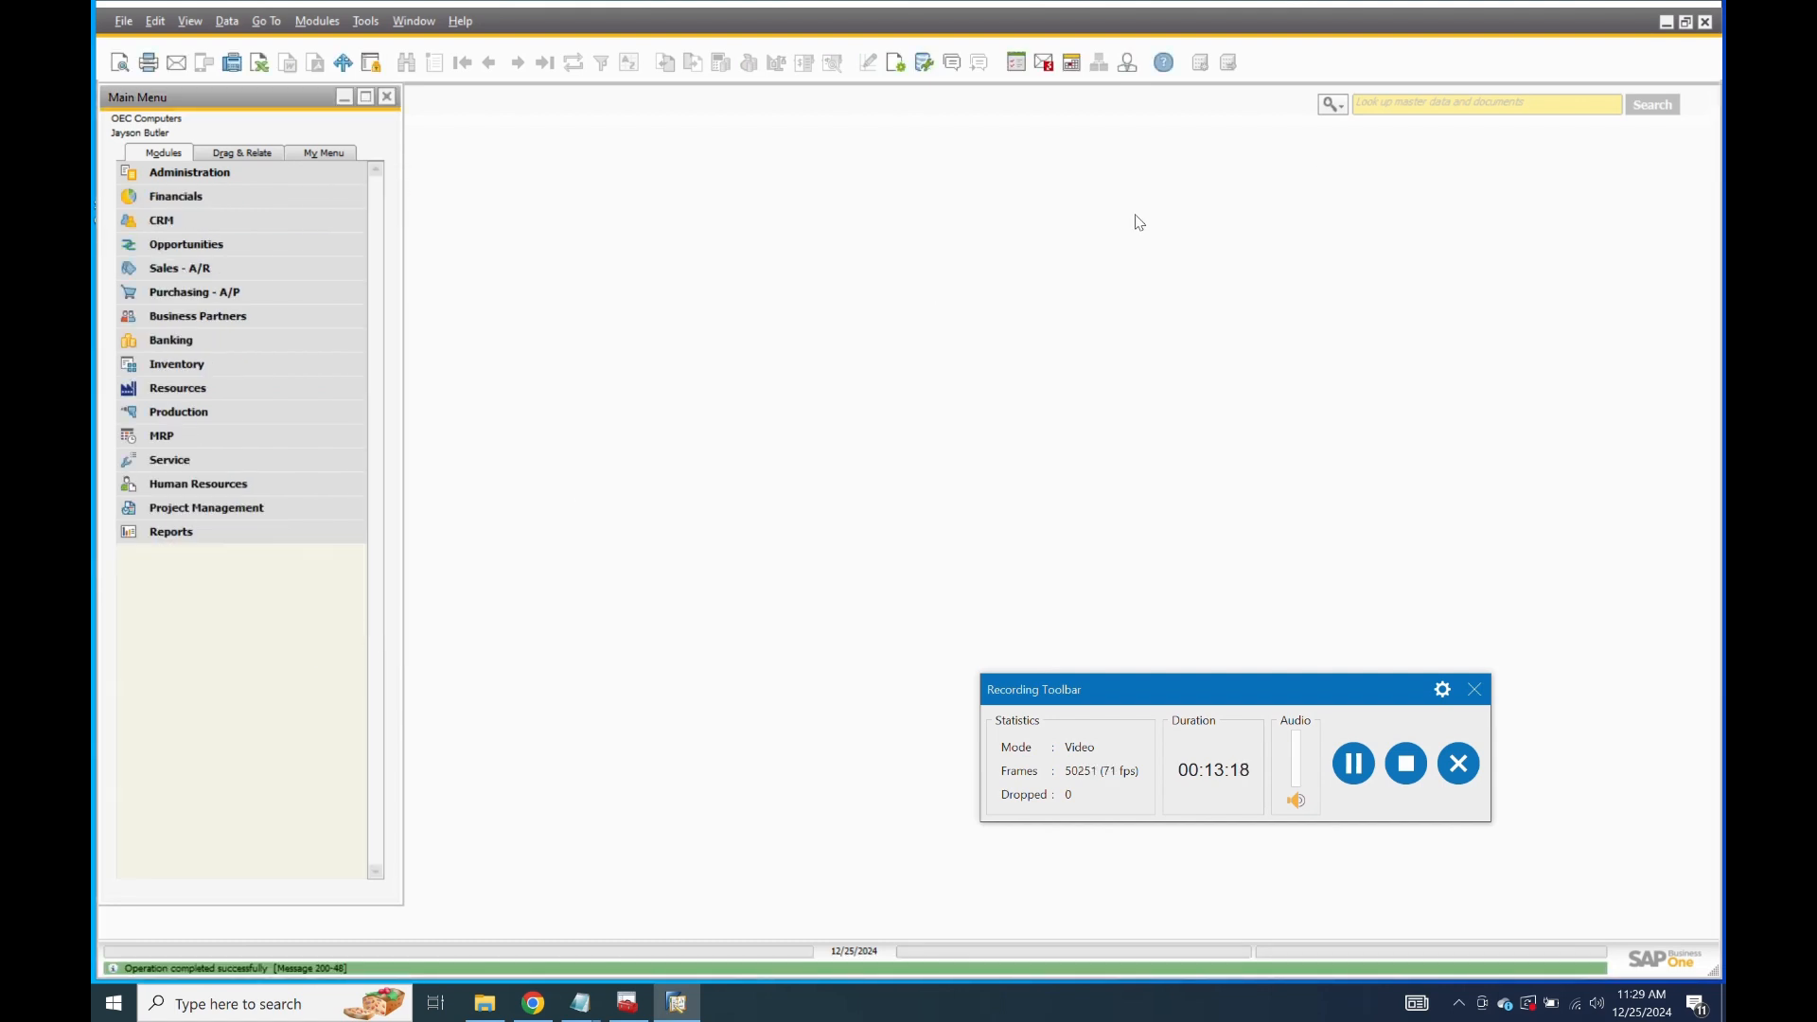
Quit and relaunch SAP Business One, logging back in with the manager credentials.
click(1704, 24)
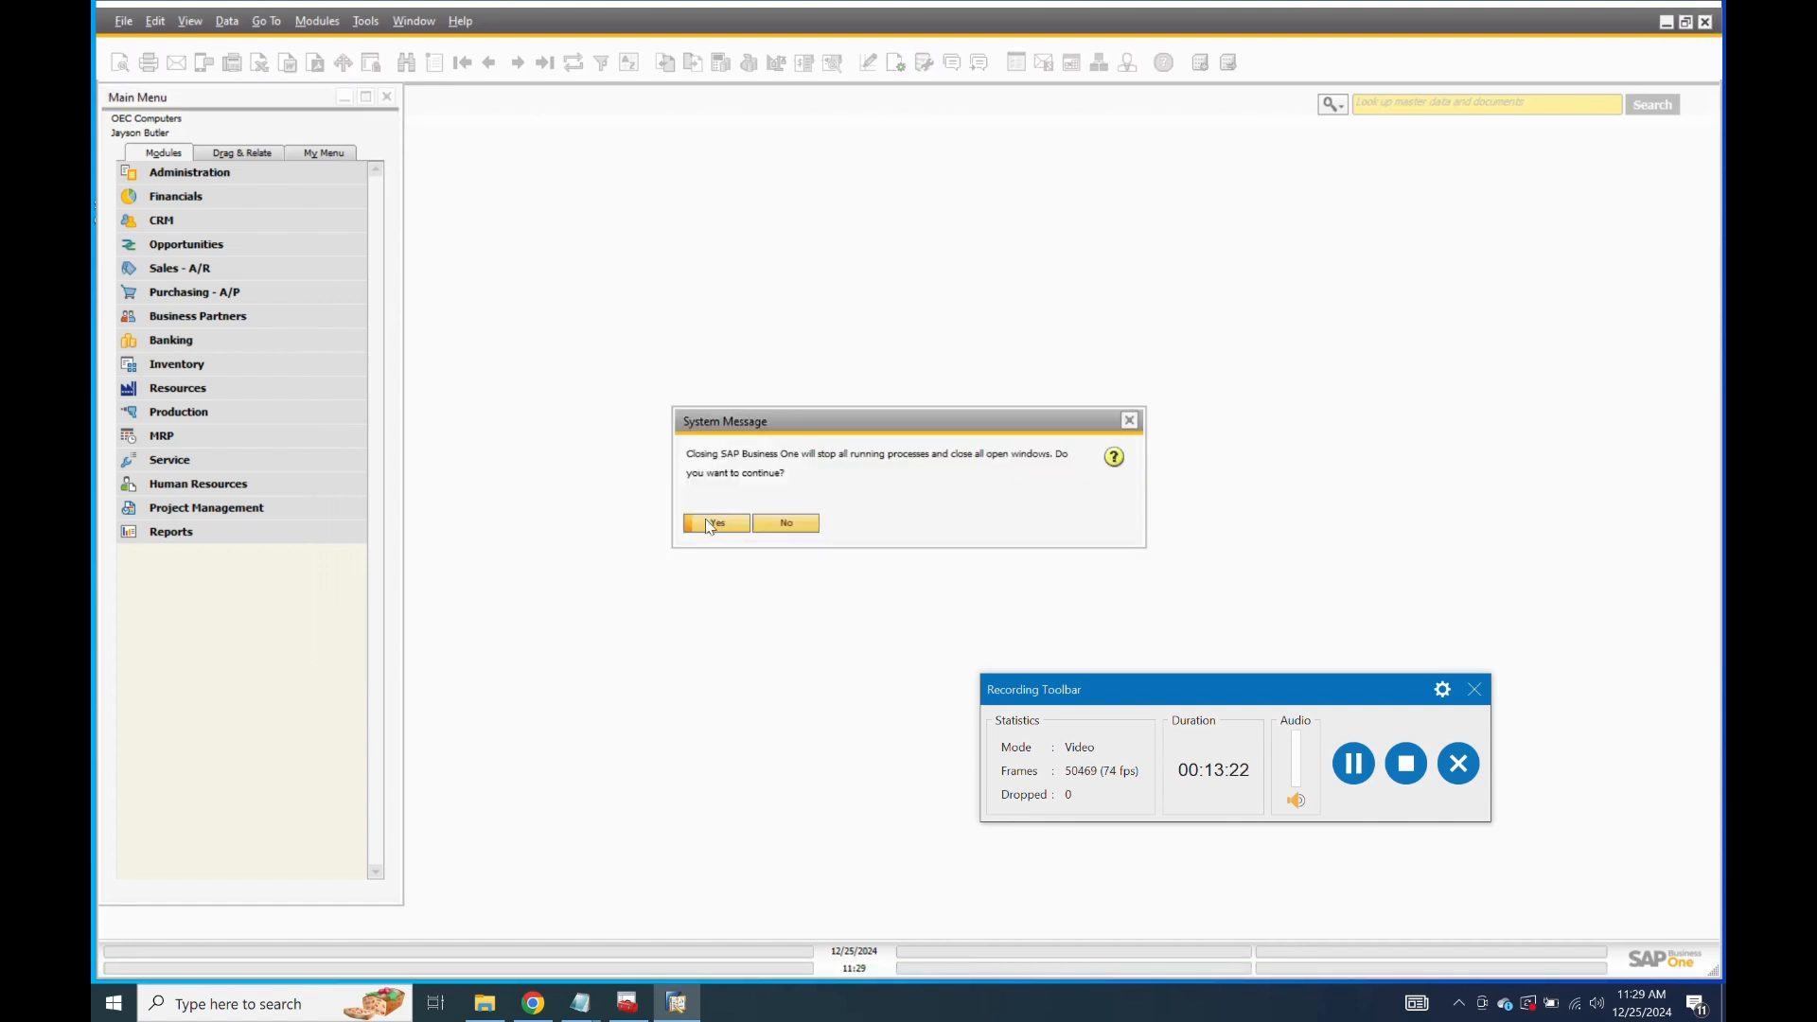
click(711, 524)
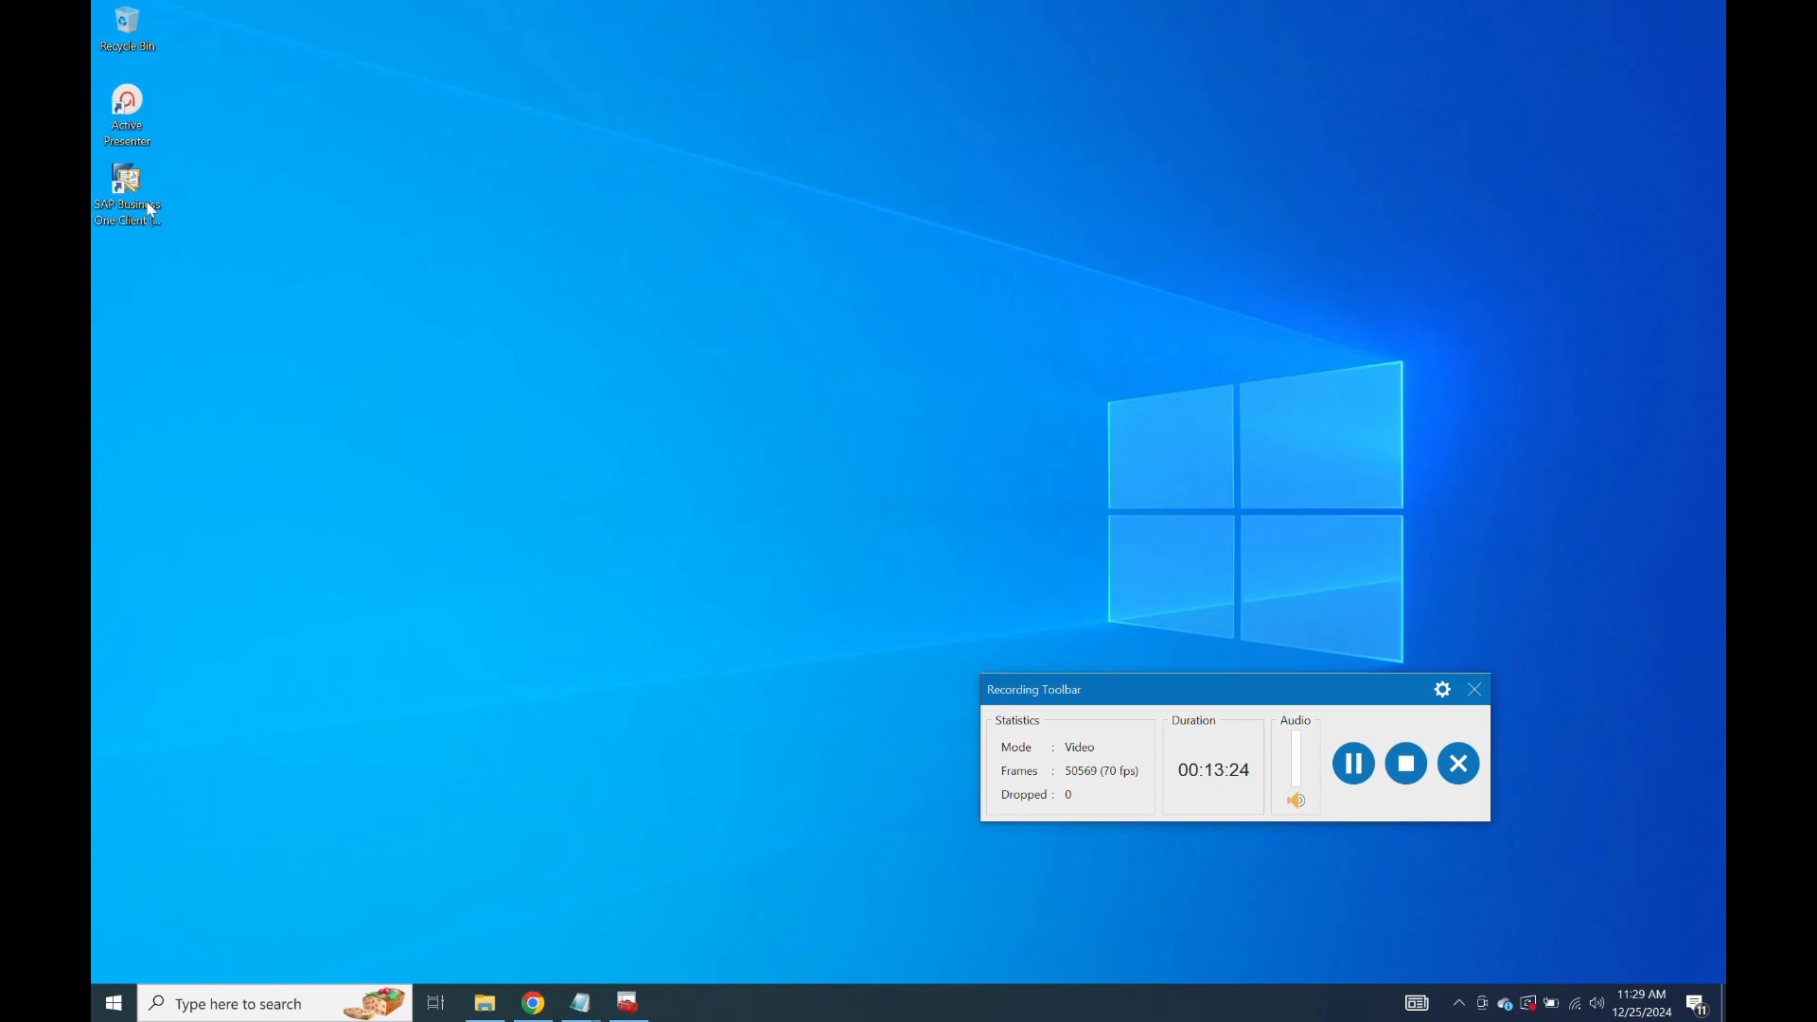
double_click(116, 195)
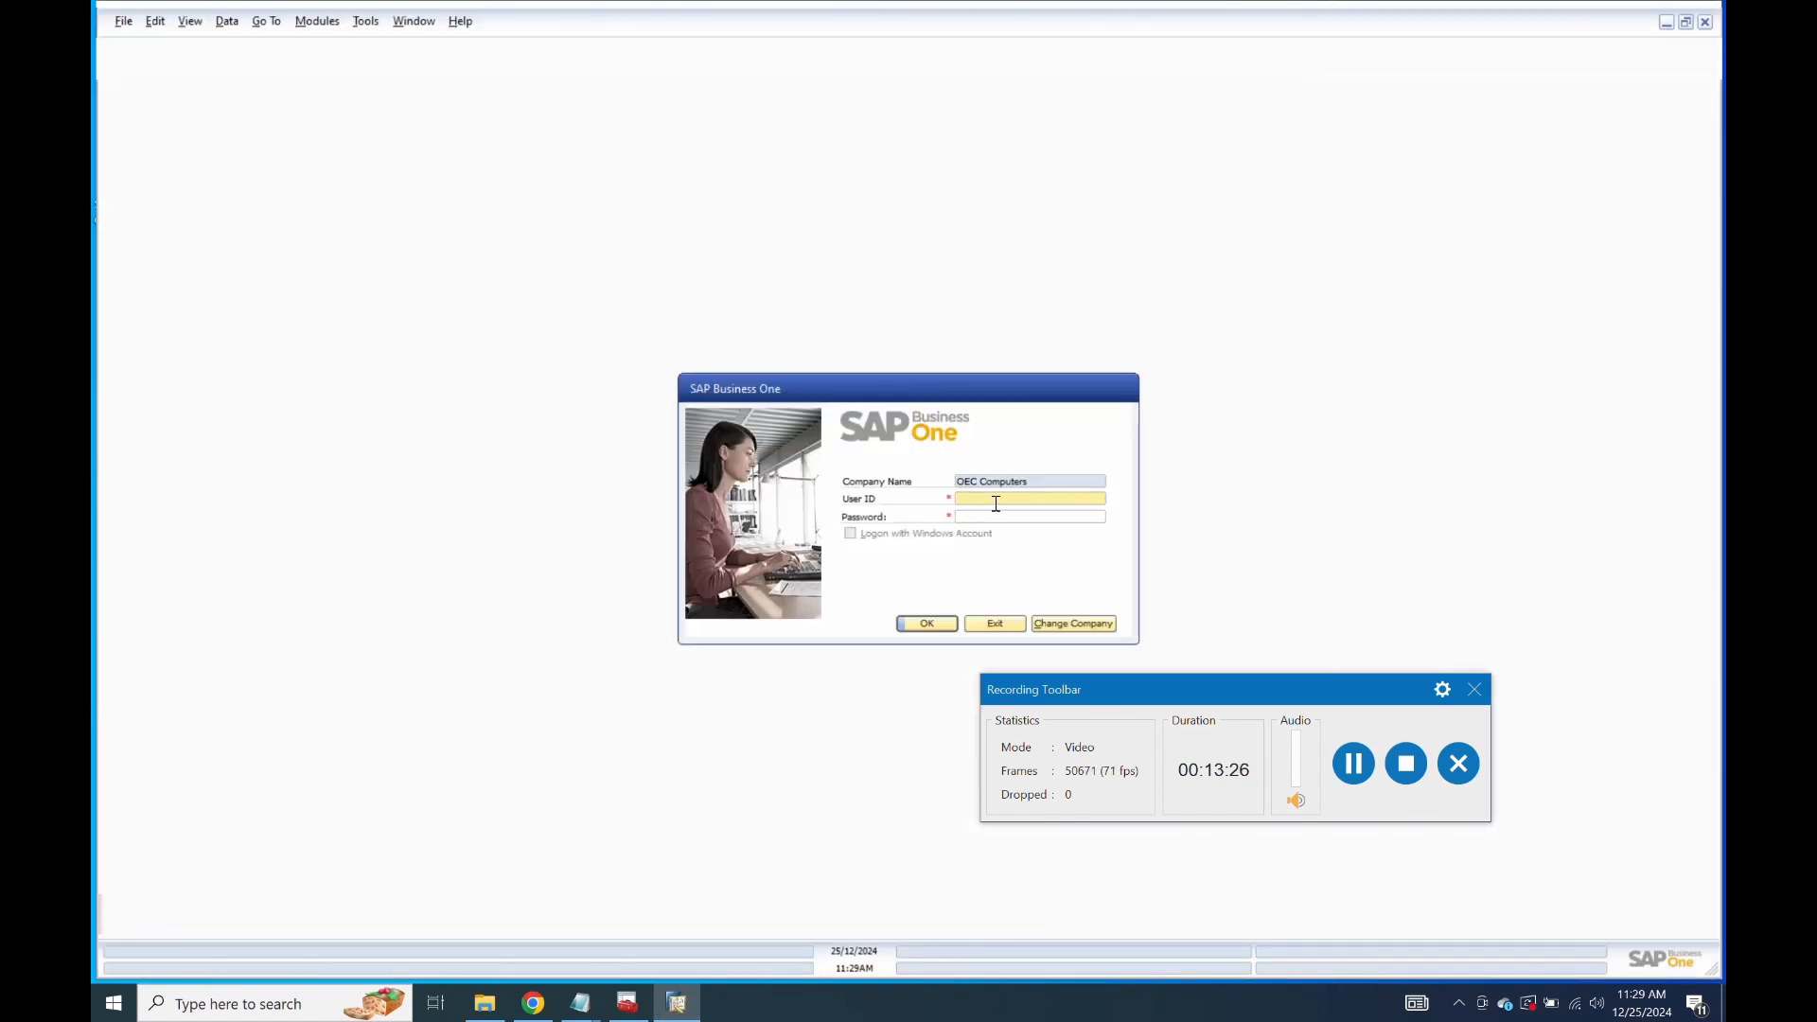
text(manager)
key(Tab)
text(1234)
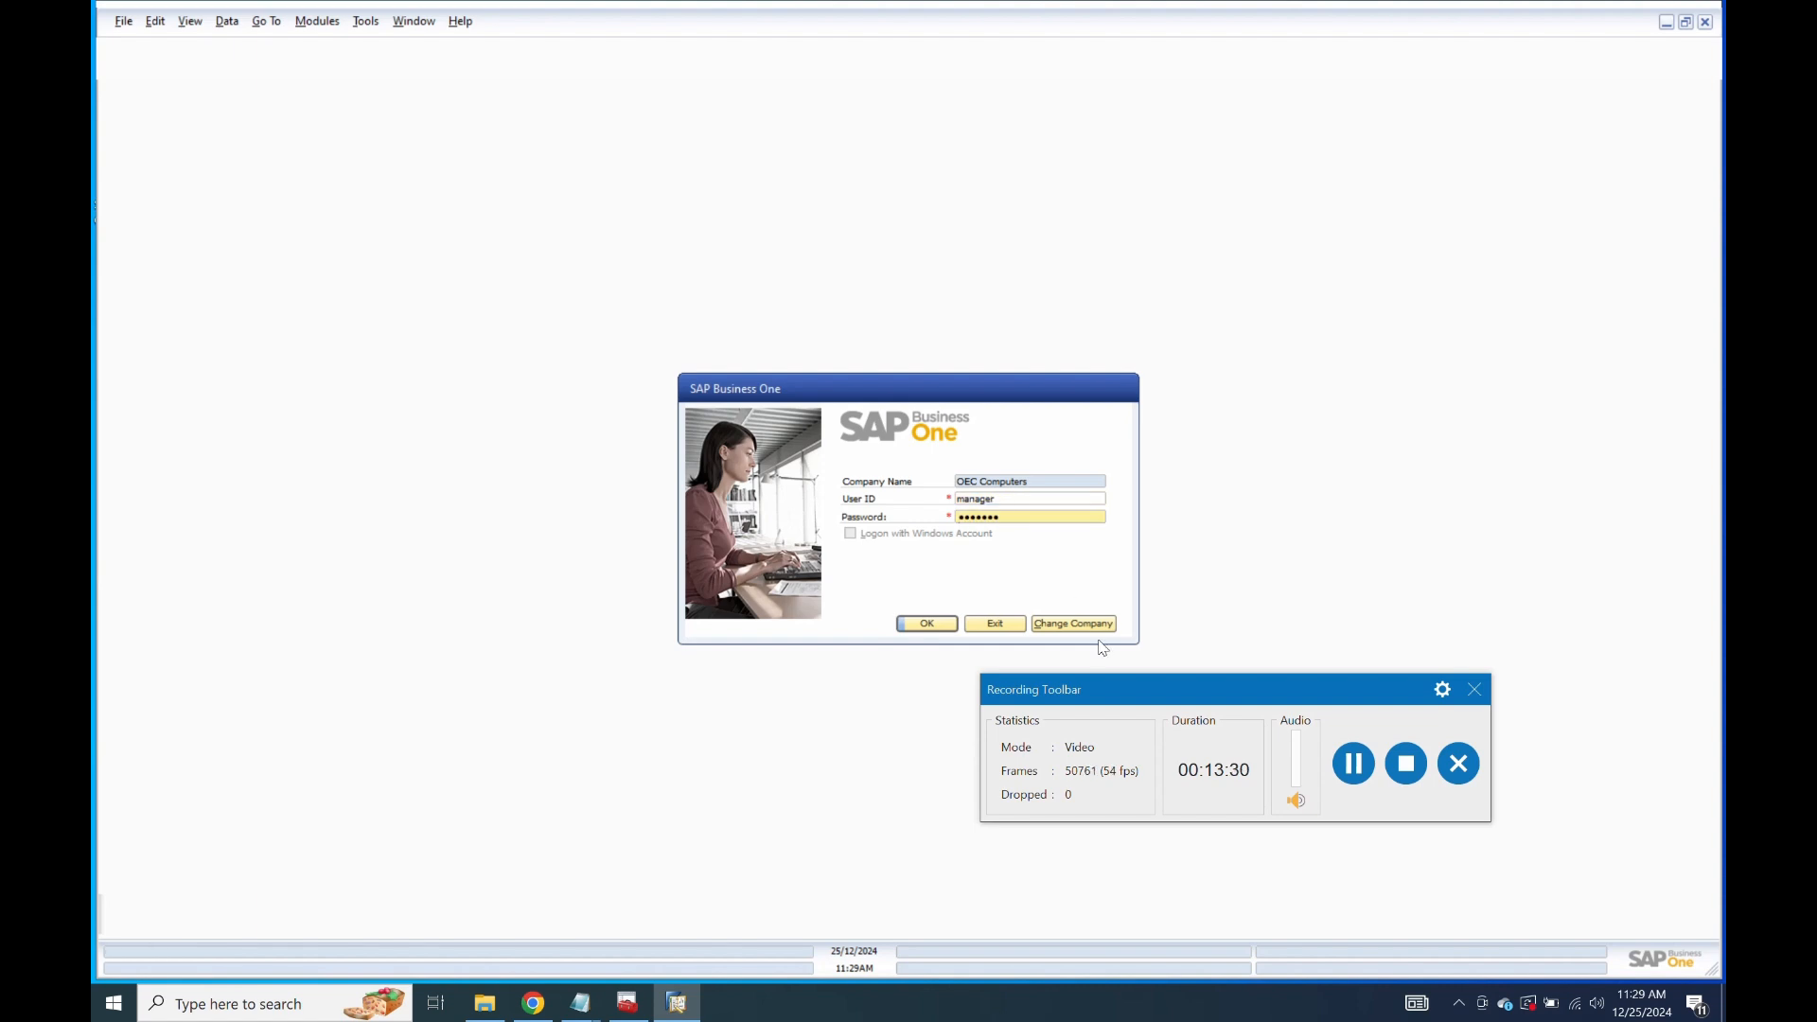
click(928, 624)
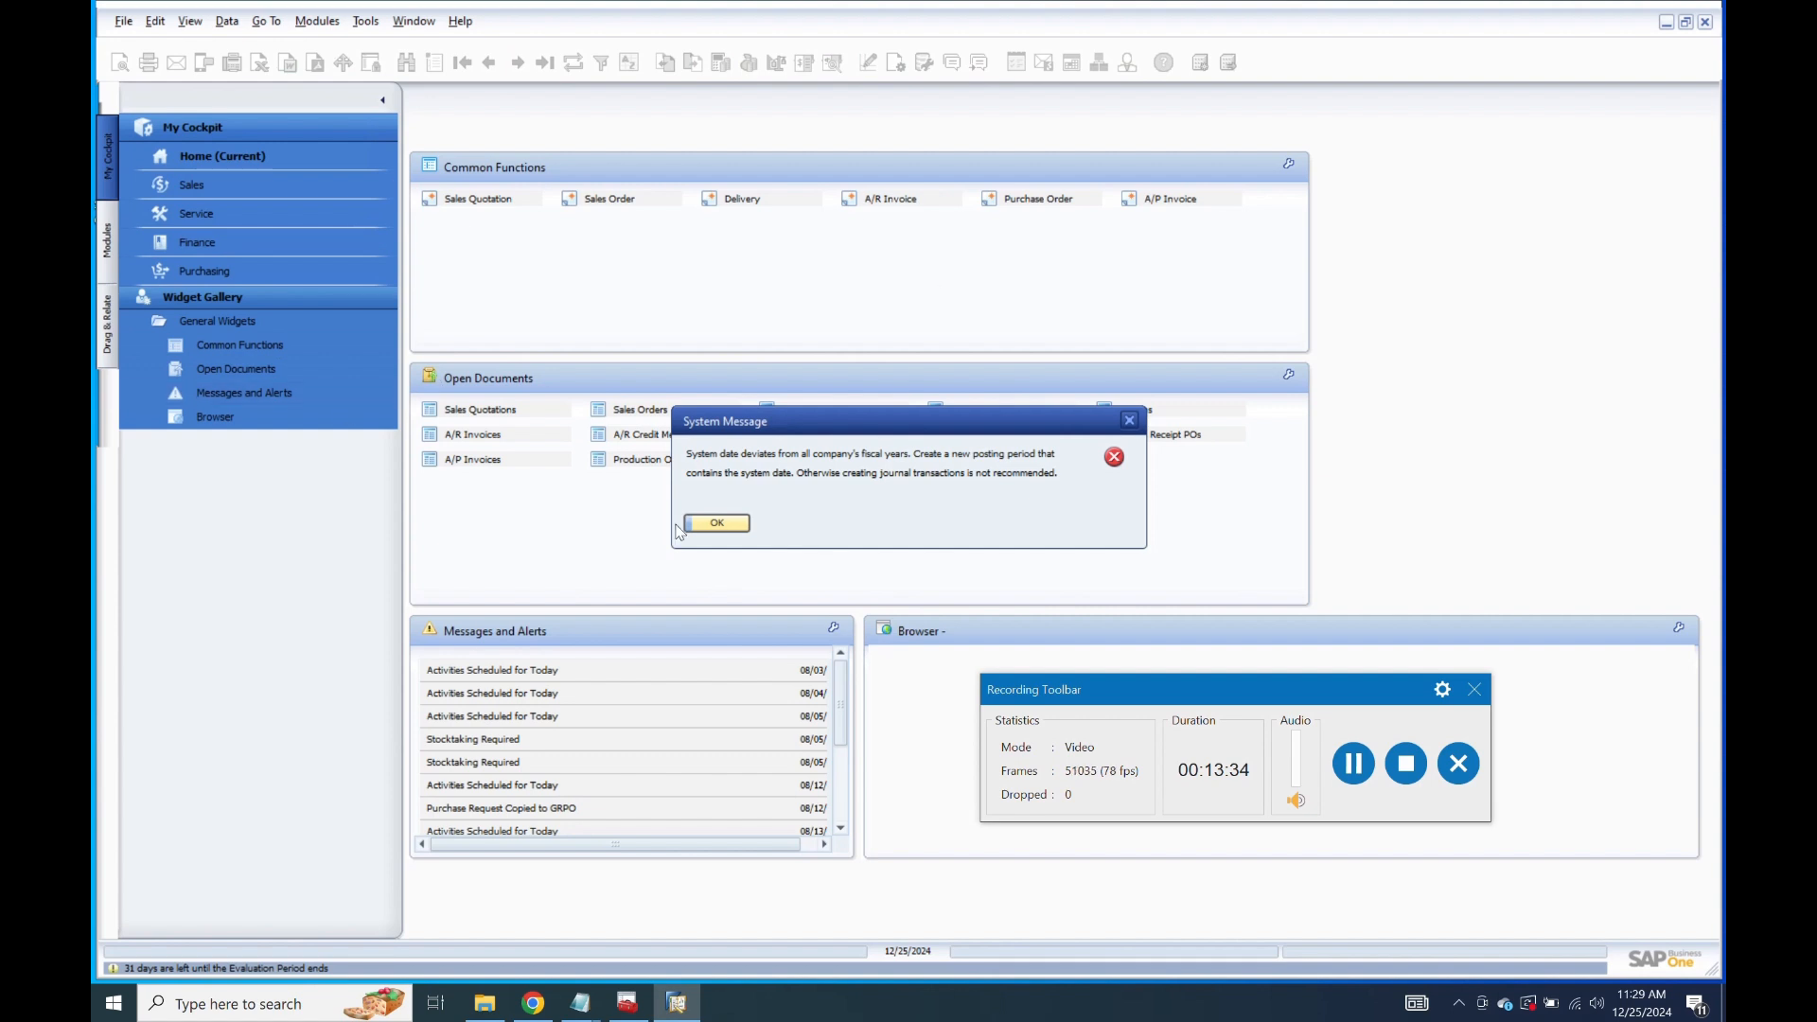
click(705, 527)
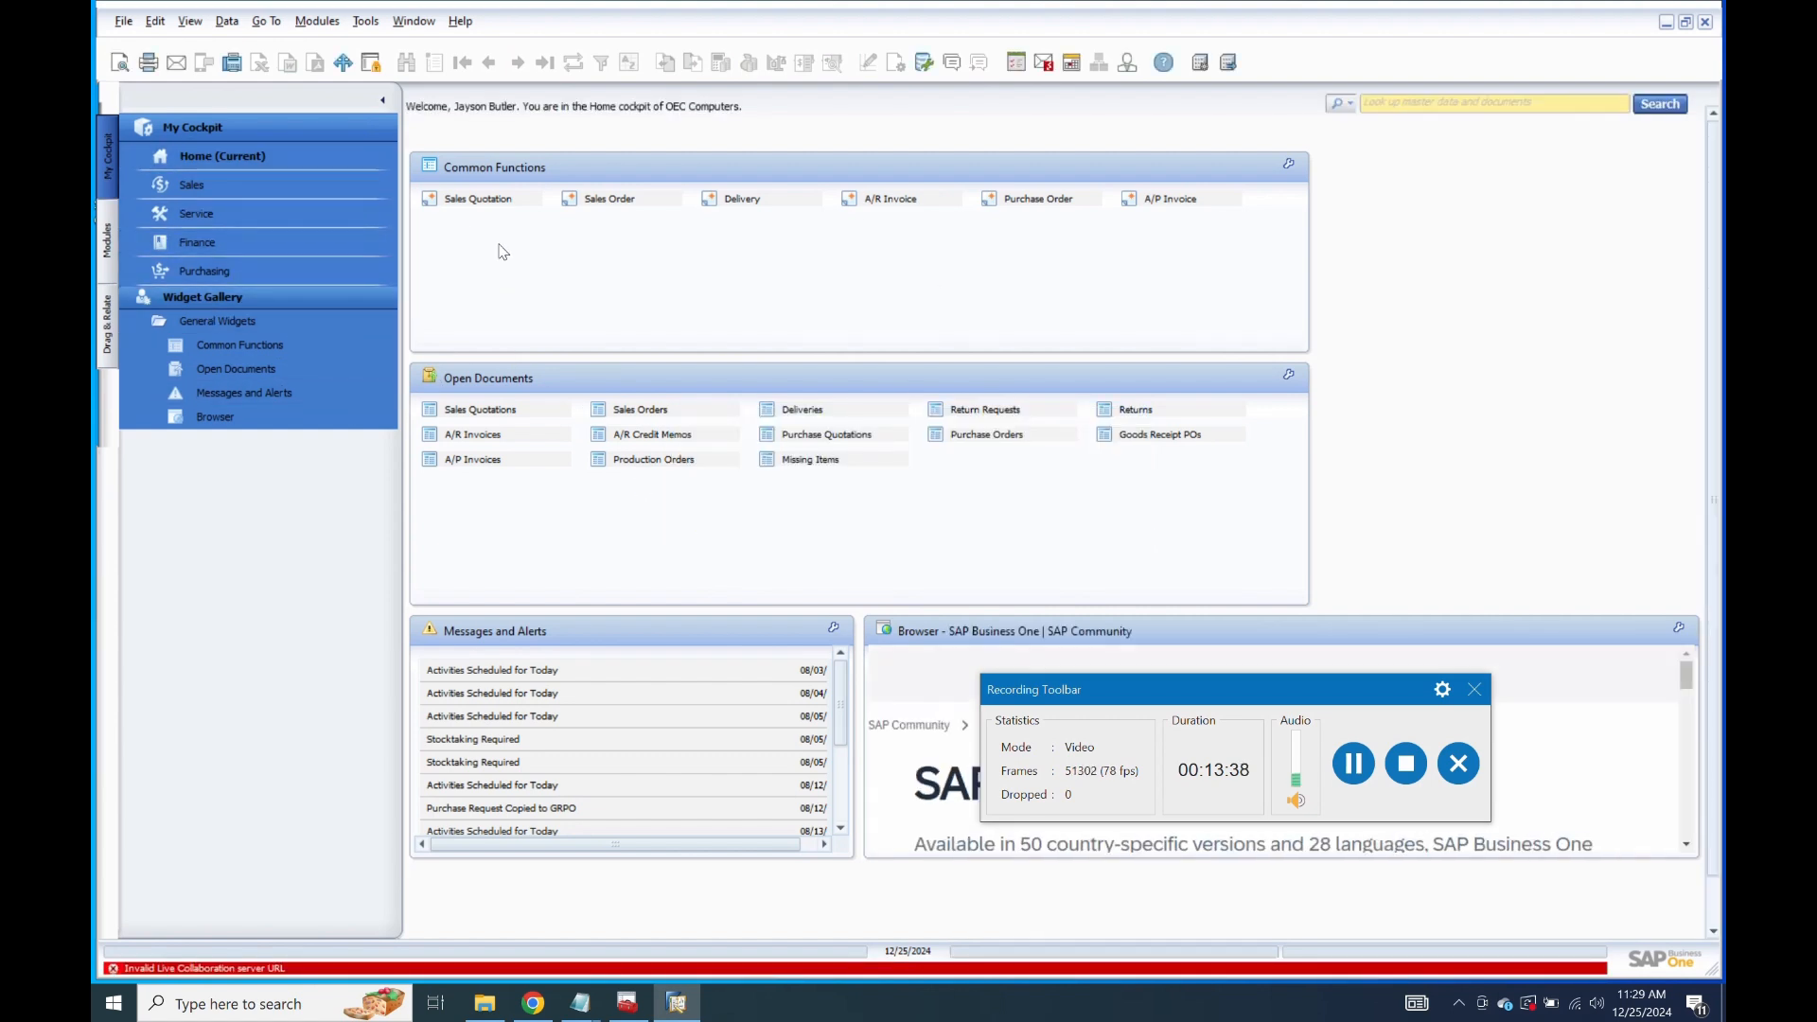
Browse the Modules and Drag & Relate side tabs, returning to My Cockpit.
click(105, 248)
click(101, 284)
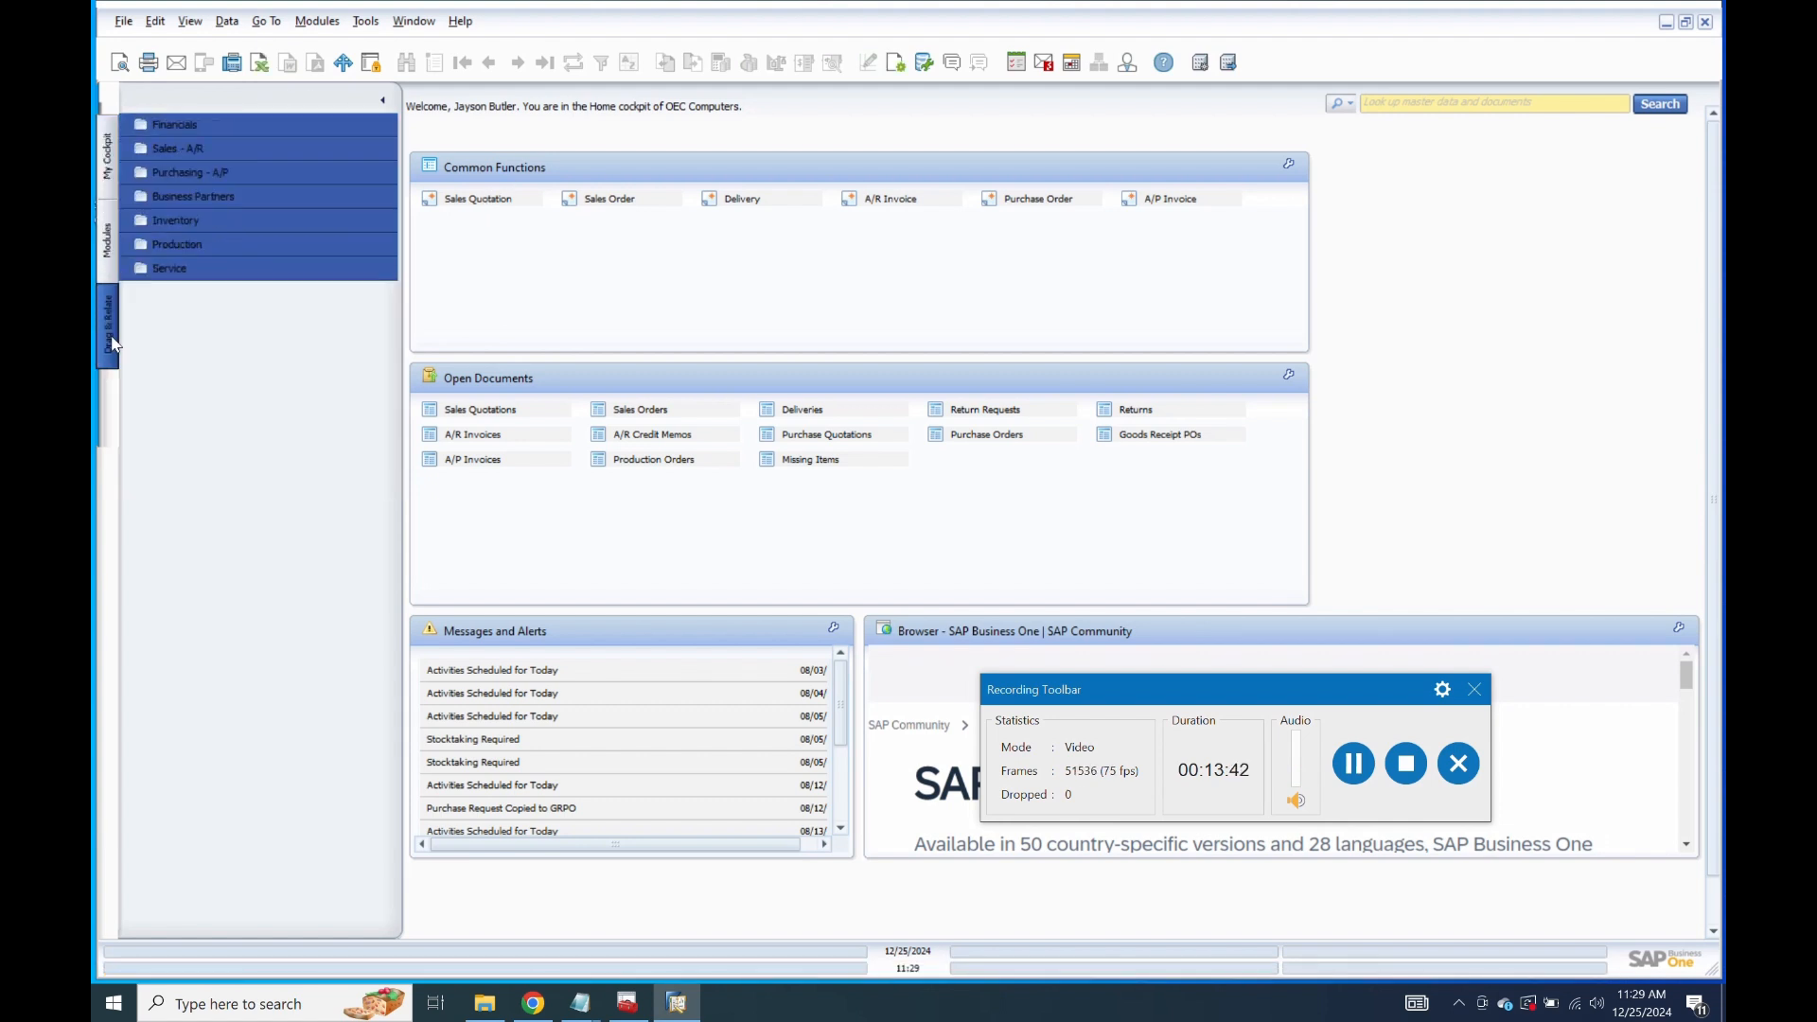
click(105, 239)
click(105, 170)
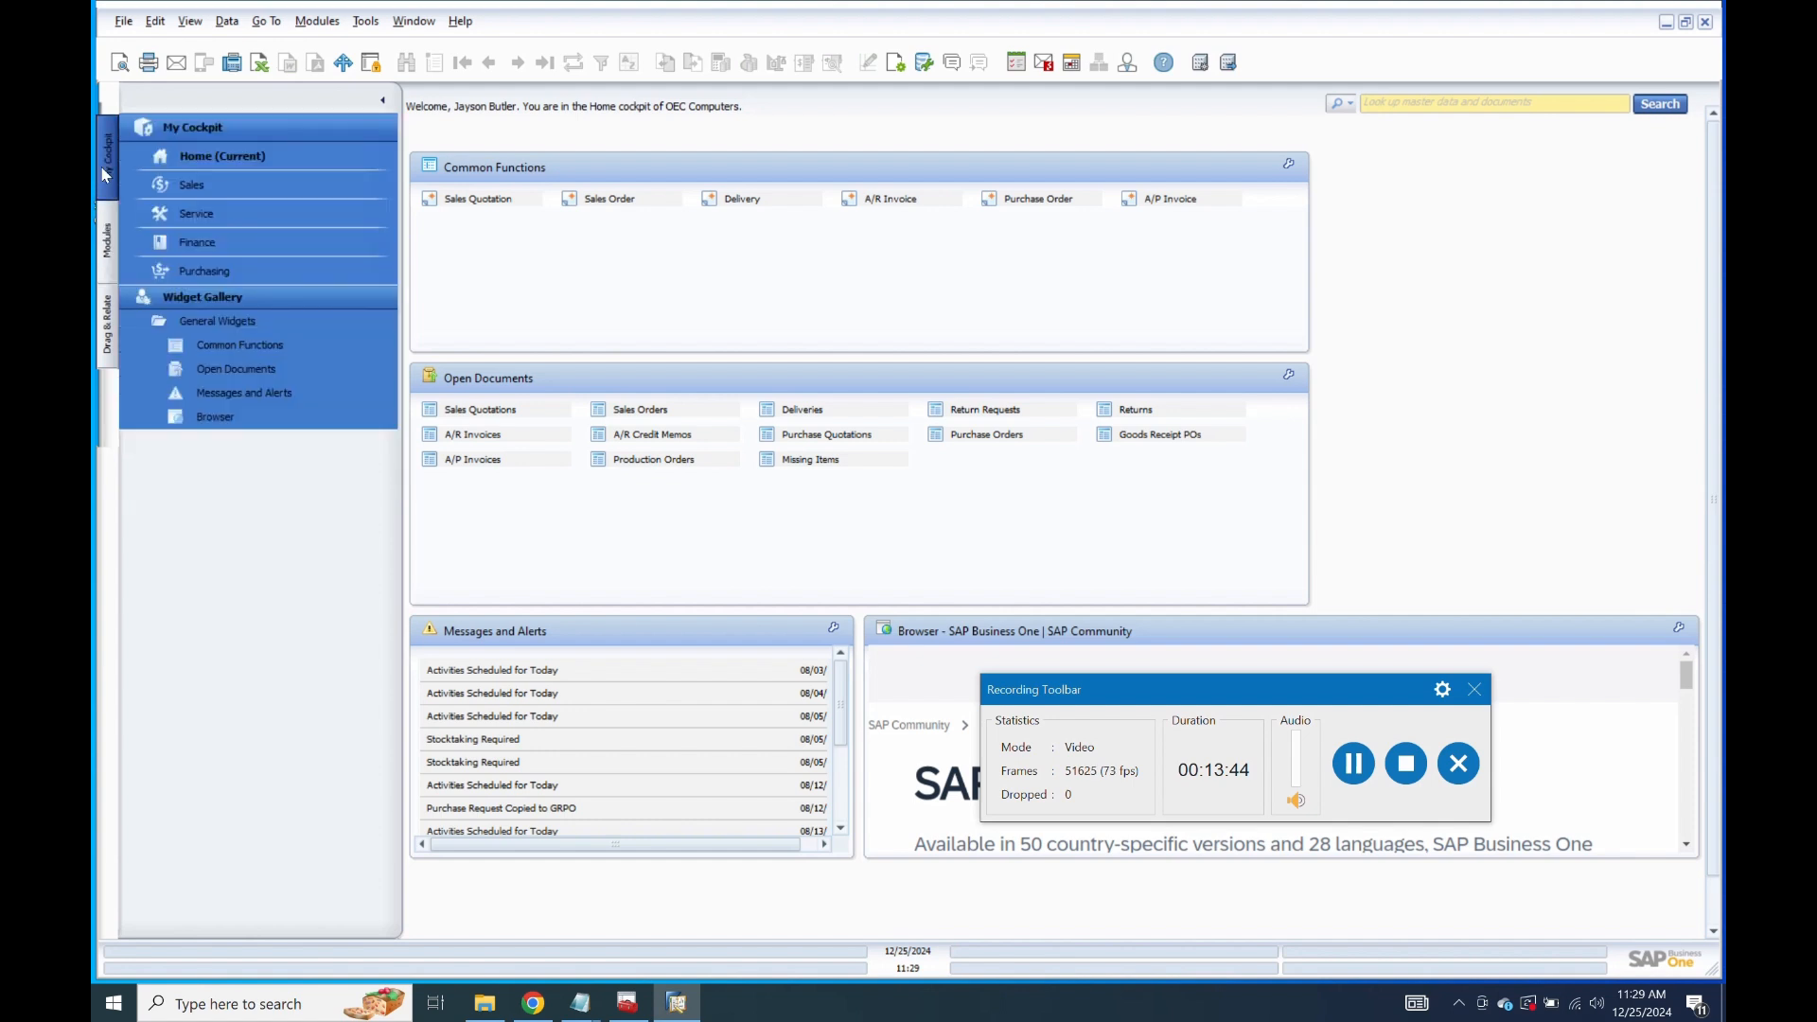